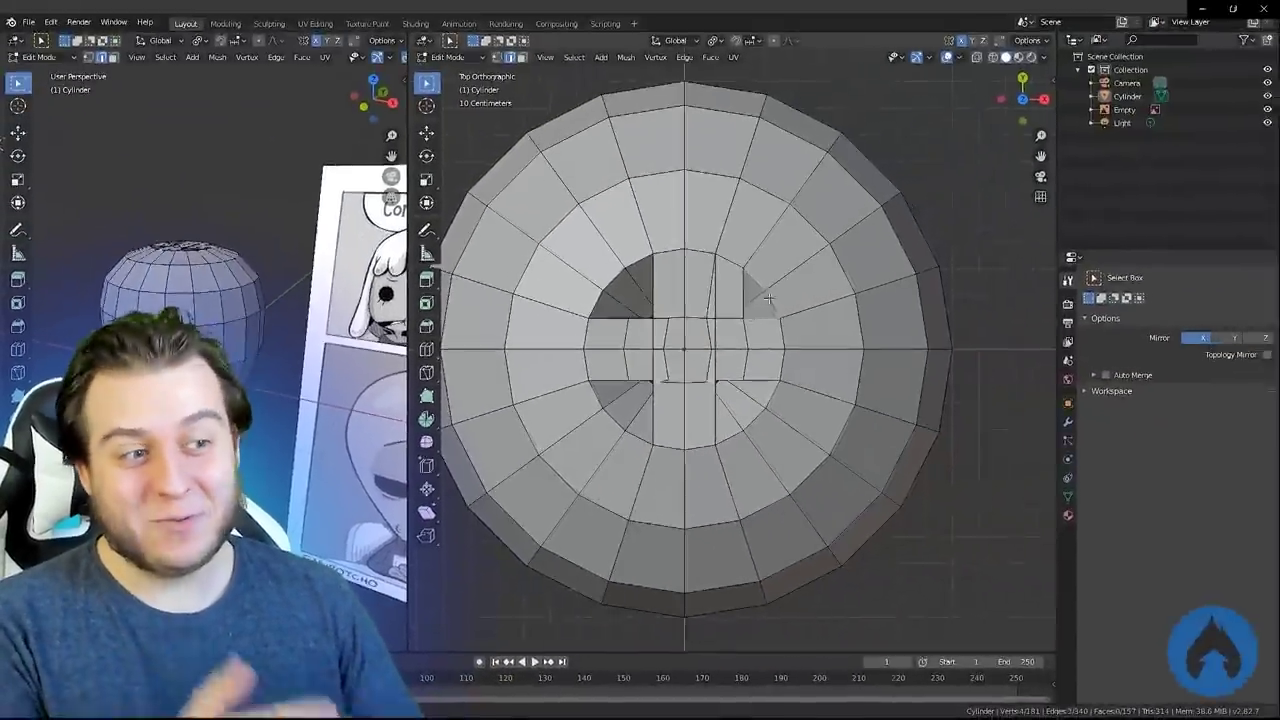
# Merge the selected pair of vertices near the centre of the cylinder's top cap
pyautogui.scroll(3, 700, 287)
pyautogui.press('m')
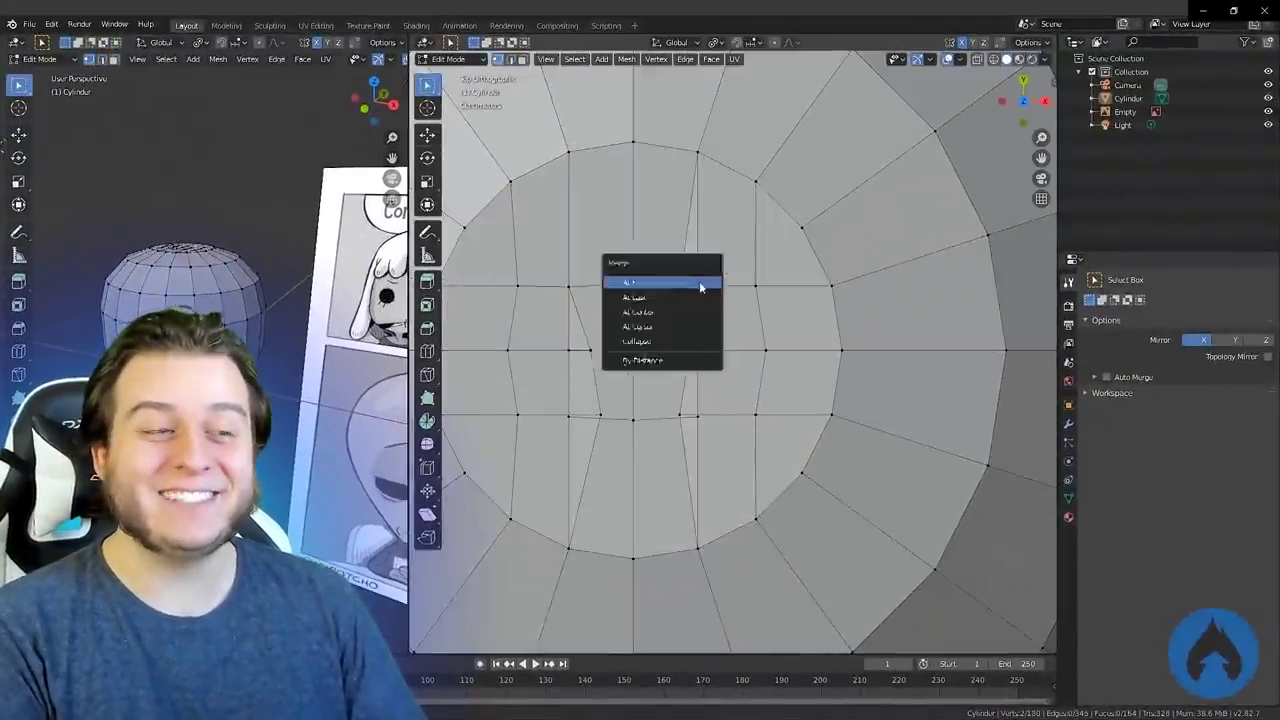
pyautogui.click(598, 416)
pyautogui.scroll(-3, 745, 347)
pyautogui.press('KP_1')
pyautogui.scroll(-6, 645, 300)
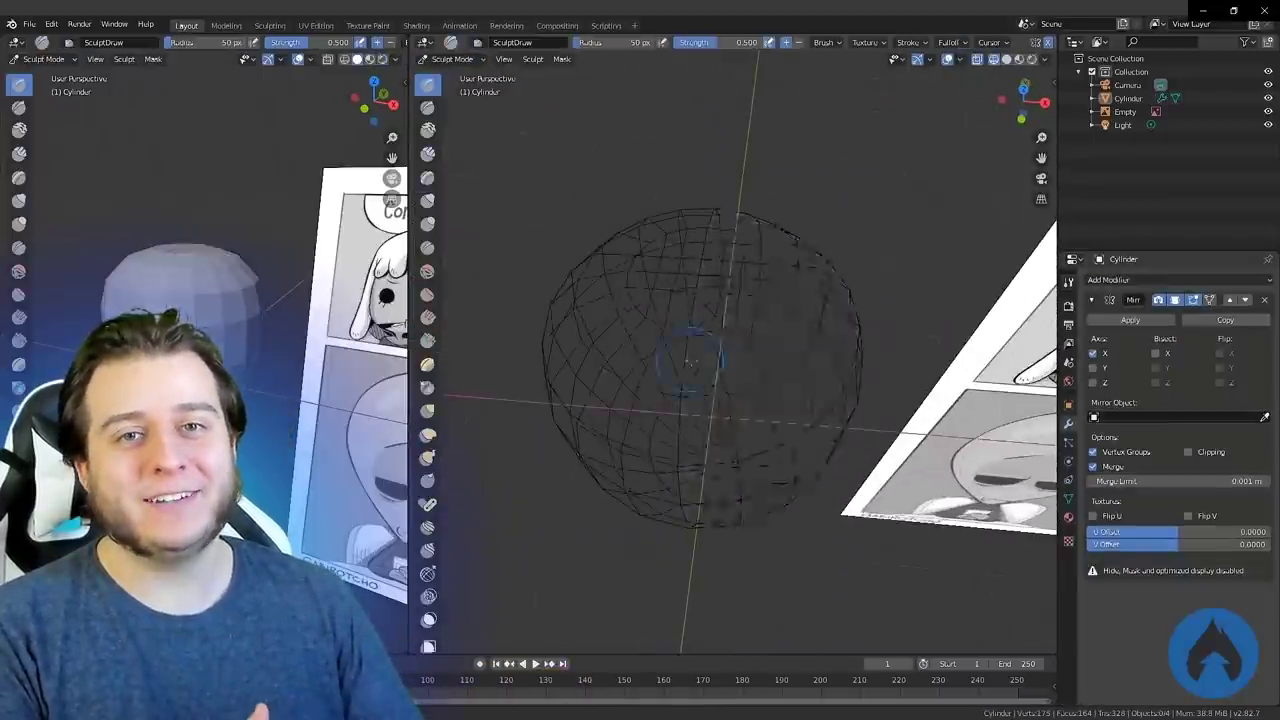
# Taper the lower part of the head by scaling its edge loops with smooth proportional editing, using a scale of 0.894
pyautogui.moveTo(720, 415); pyautogui.dragTo(779, 303, button='middle')
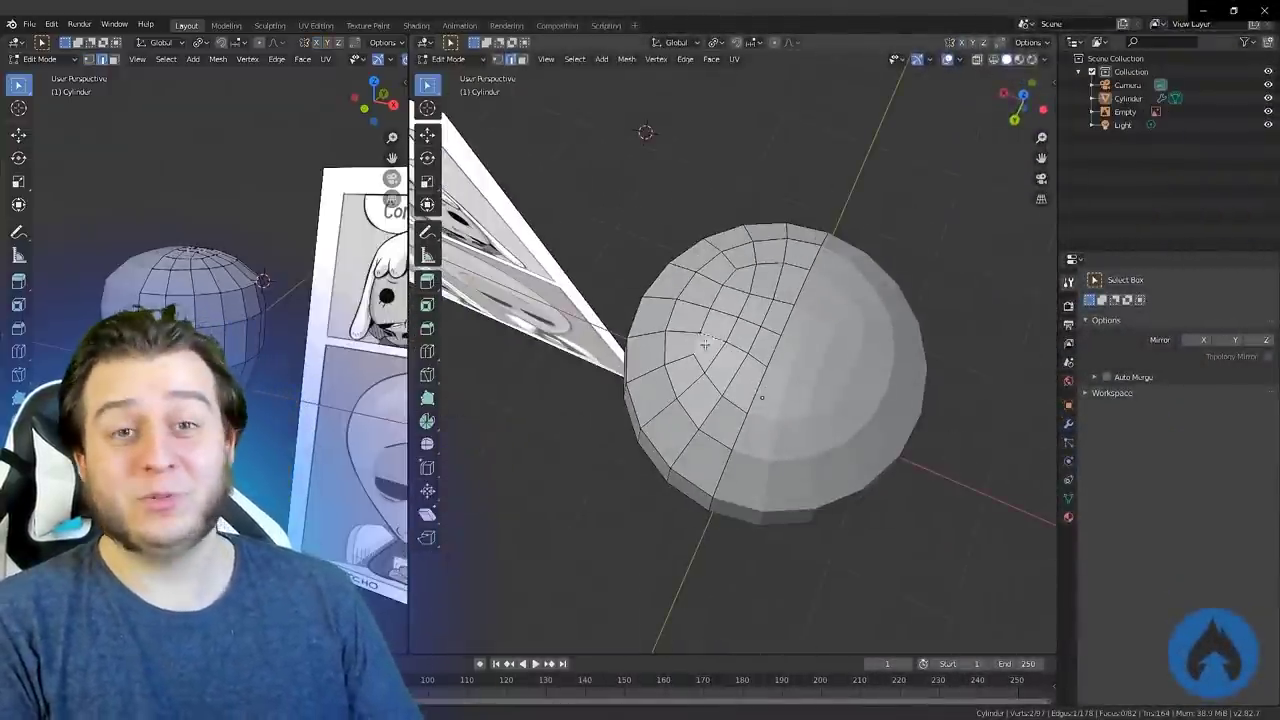
pyautogui.click(463, 60)
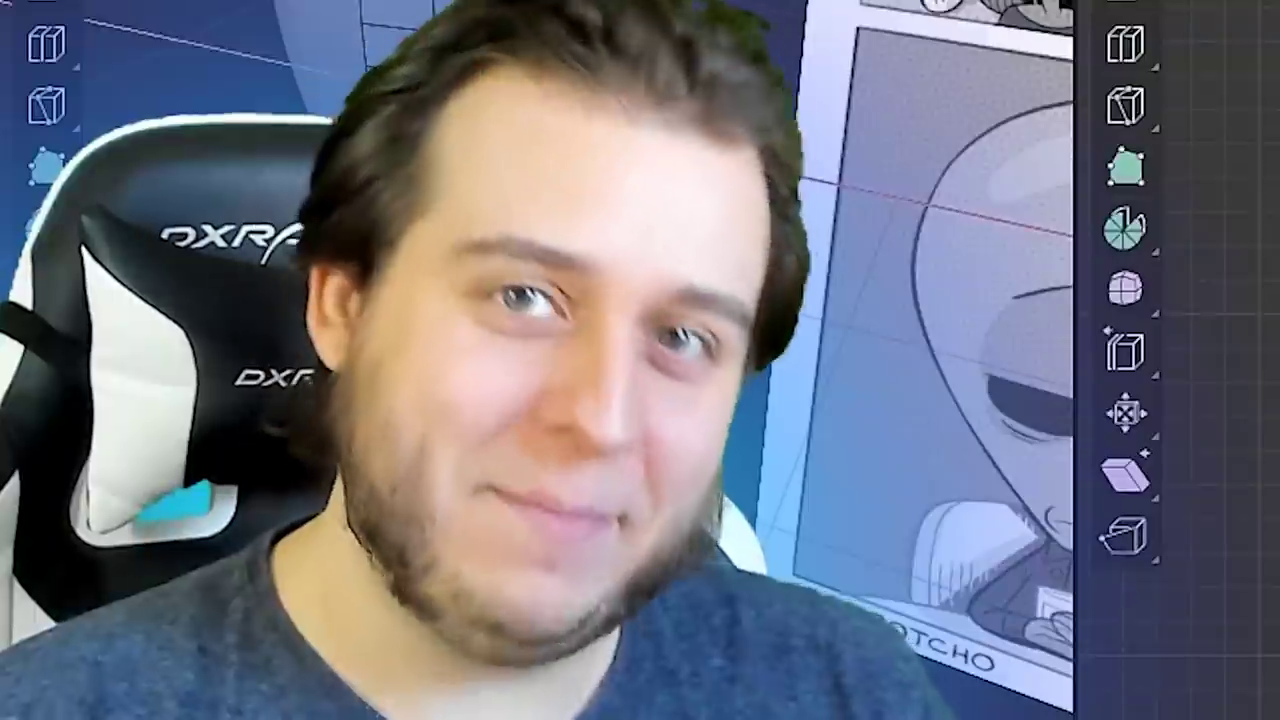
pyautogui.press('s')
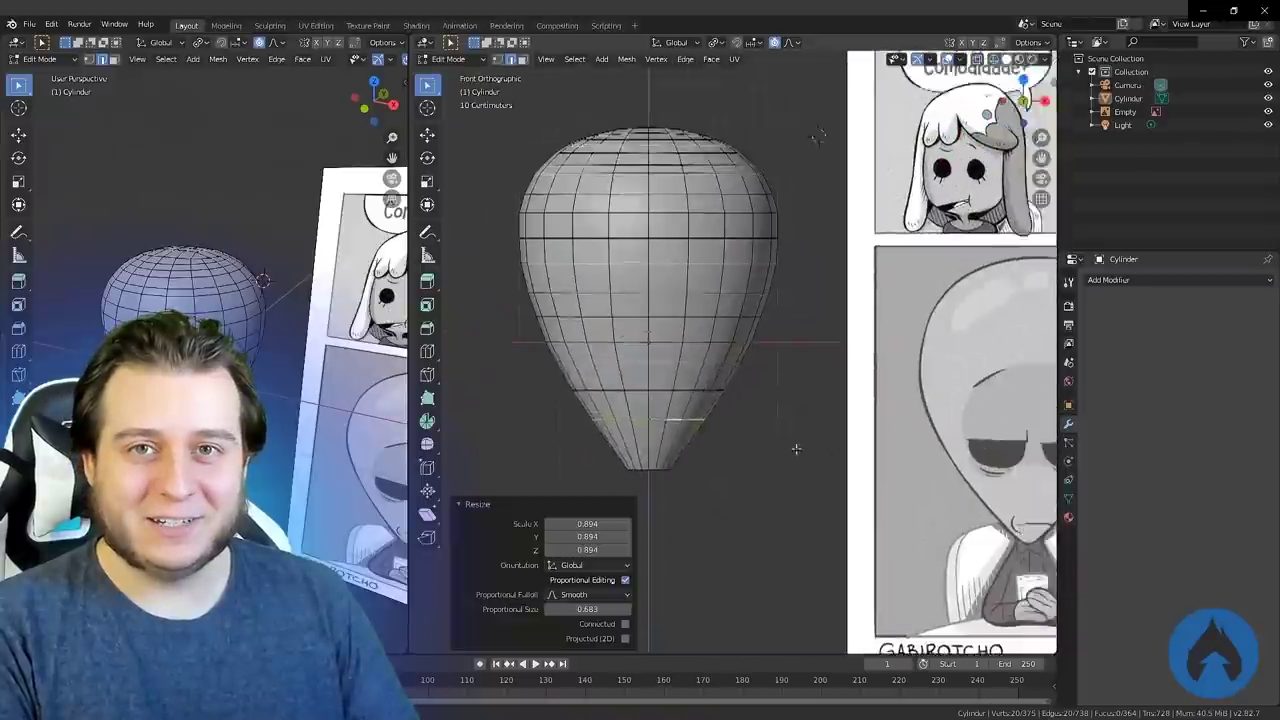
pyautogui.scroll(-1, 796, 449)
pyautogui.keyDown('shift'); pyautogui.moveTo(796, 449); pyautogui.dragTo(700, 400, button='middle'); pyautogui.keyUp('shift')
pyautogui.press('s')
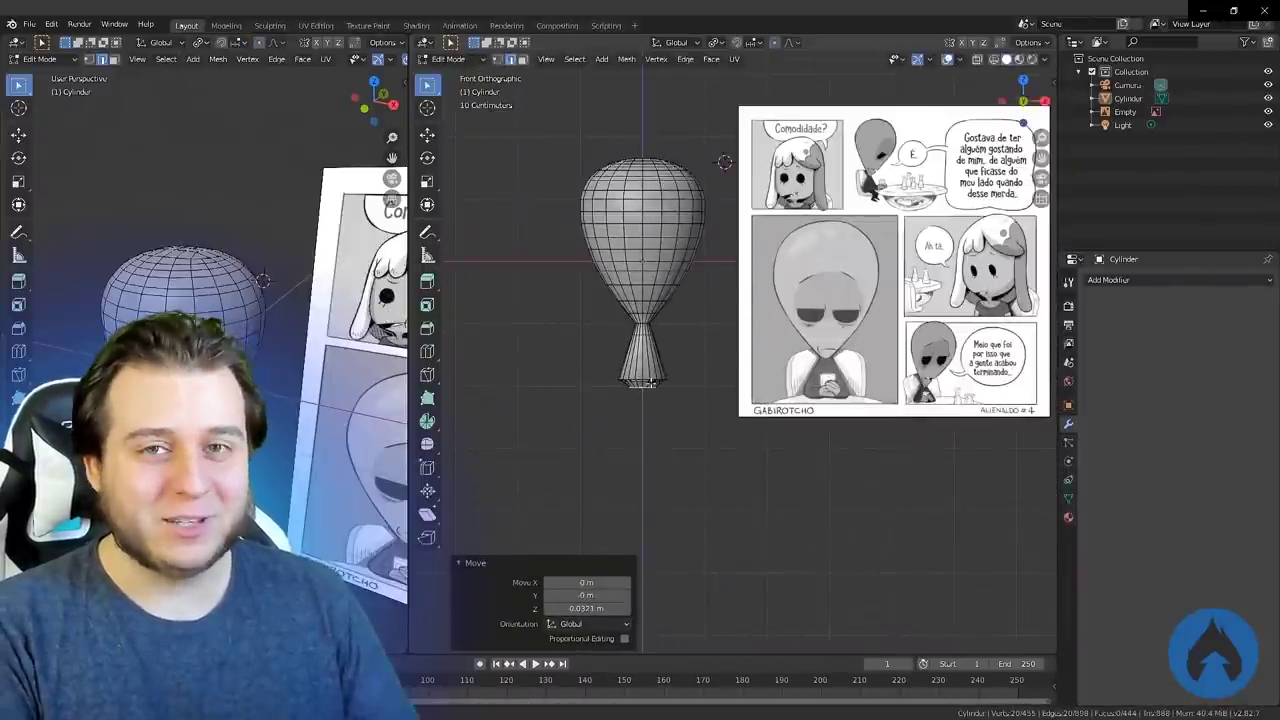
# Close the opening on the underside of the body with a grid of faces
pyautogui.scroll(5, 648, 383)
pyautogui.moveTo(648, 383); pyautogui.dragTo(674, 347, button='middle')
pyautogui.click(674, 347)
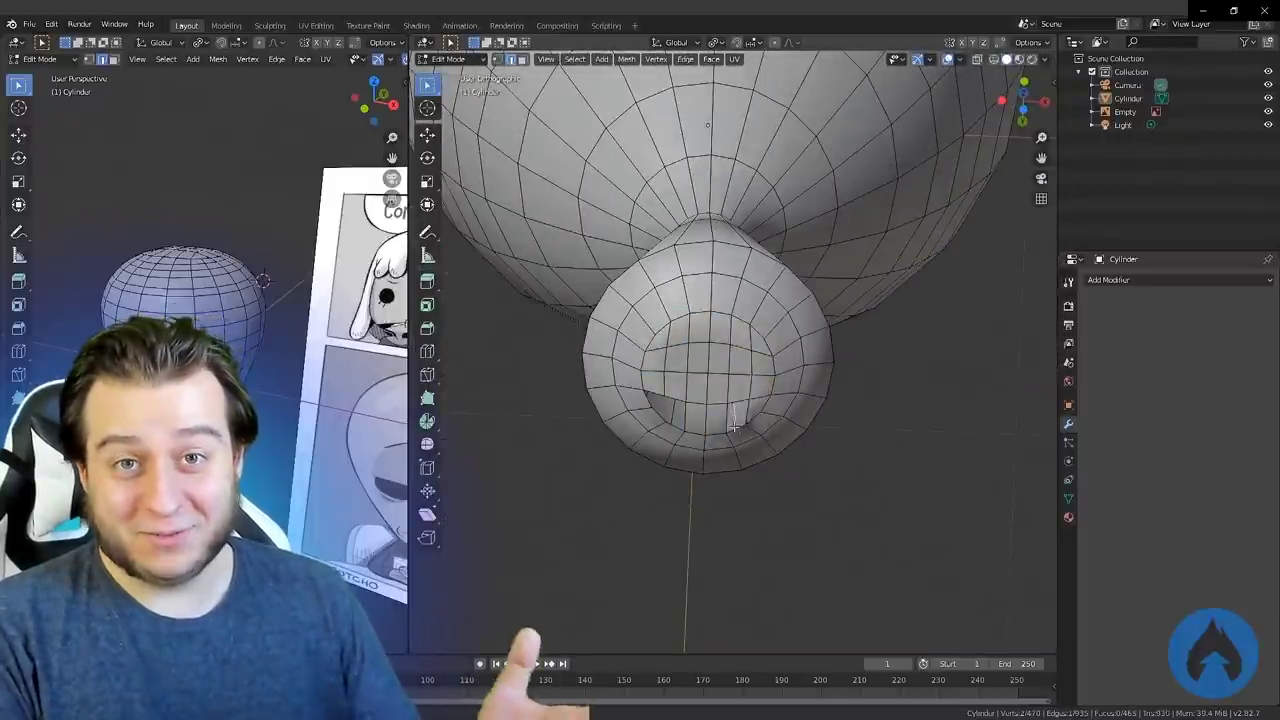
pyautogui.moveTo(490, 60); pyautogui.dragTo(455, 121, button='middle')
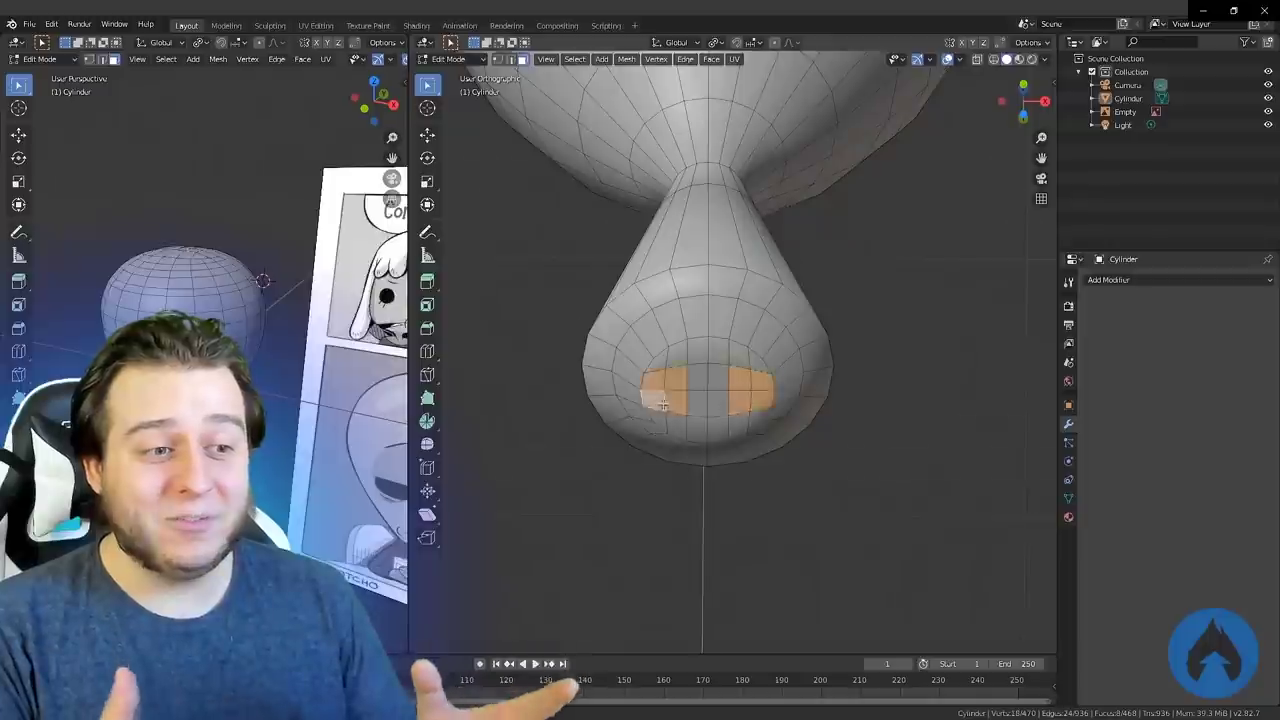
# Form two leg stubs from the face groups under the body and adjust the vertices around their base
pyautogui.moveTo(766, 442); pyautogui.dragTo(771, 386, button='middle')
pyautogui.scroll(4, 686, 357)
pyautogui.moveTo(686, 357); pyautogui.dragTo(771, 303, button='middle')
pyautogui.hotkey('alt', 'a')
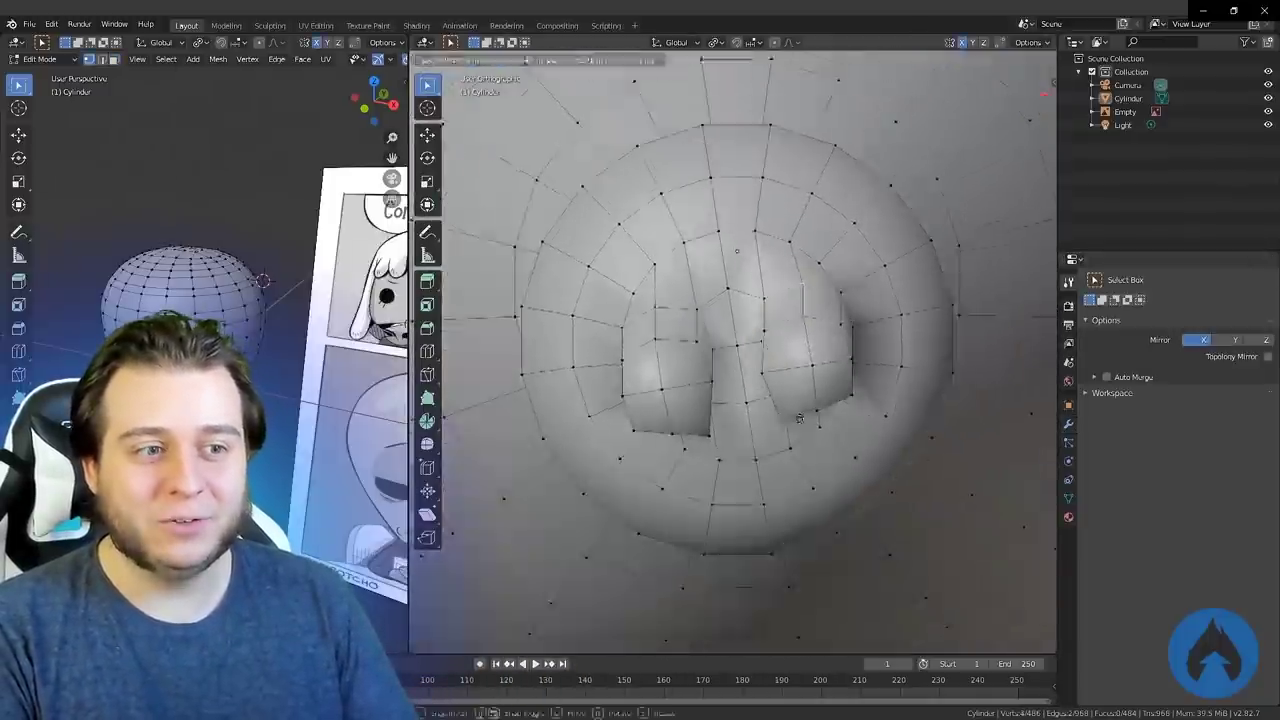
pyautogui.click(797, 291)
pyautogui.moveTo(797, 291)
pyautogui.mouseDown(button='middle')
pyautogui.moveTo(740, 415)
pyautogui.moveTo(745, 380)
pyautogui.mouseUp(button='middle')
pyautogui.scroll(-6, 745, 380)
# Check the smooth shape, then return to Edit Mode and build the feet from the faces at the leg ends
pyautogui.hotkey('ctrl', 'Tab')
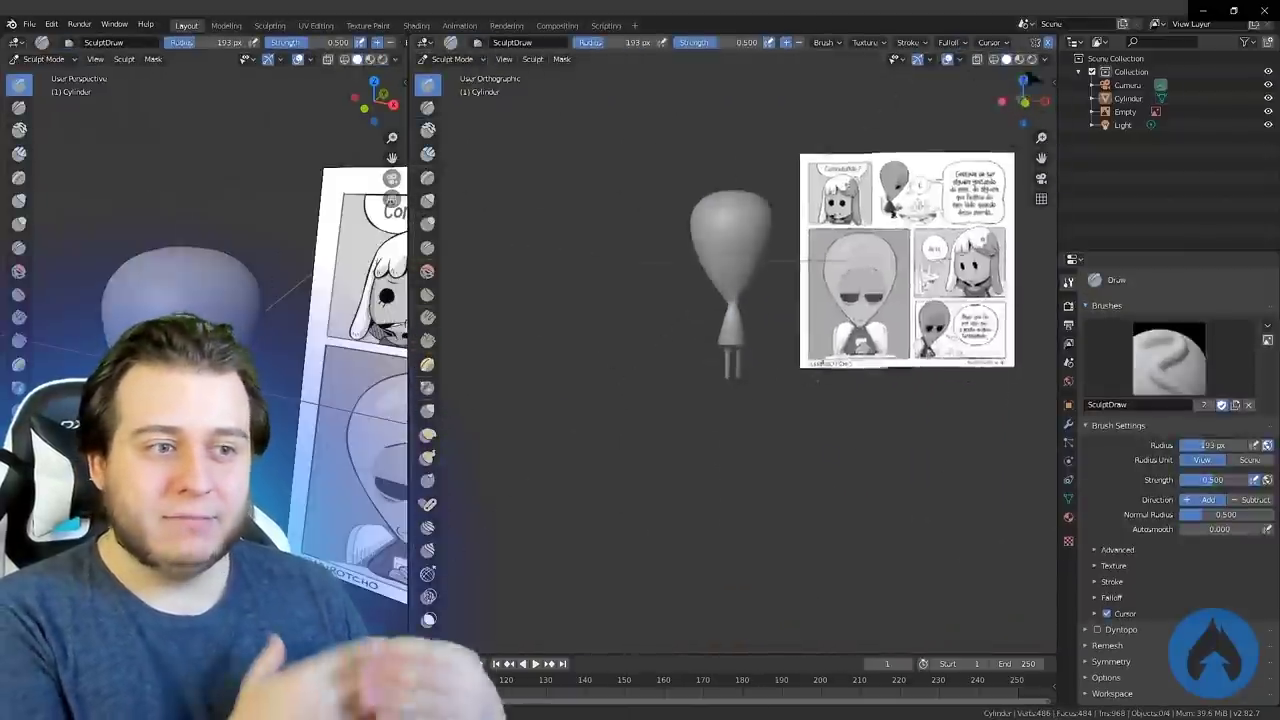
pyautogui.press('Tab')
pyautogui.press('KP_1')
pyautogui.scroll(5, 724, 387)
pyautogui.scroll(2, 724, 387)
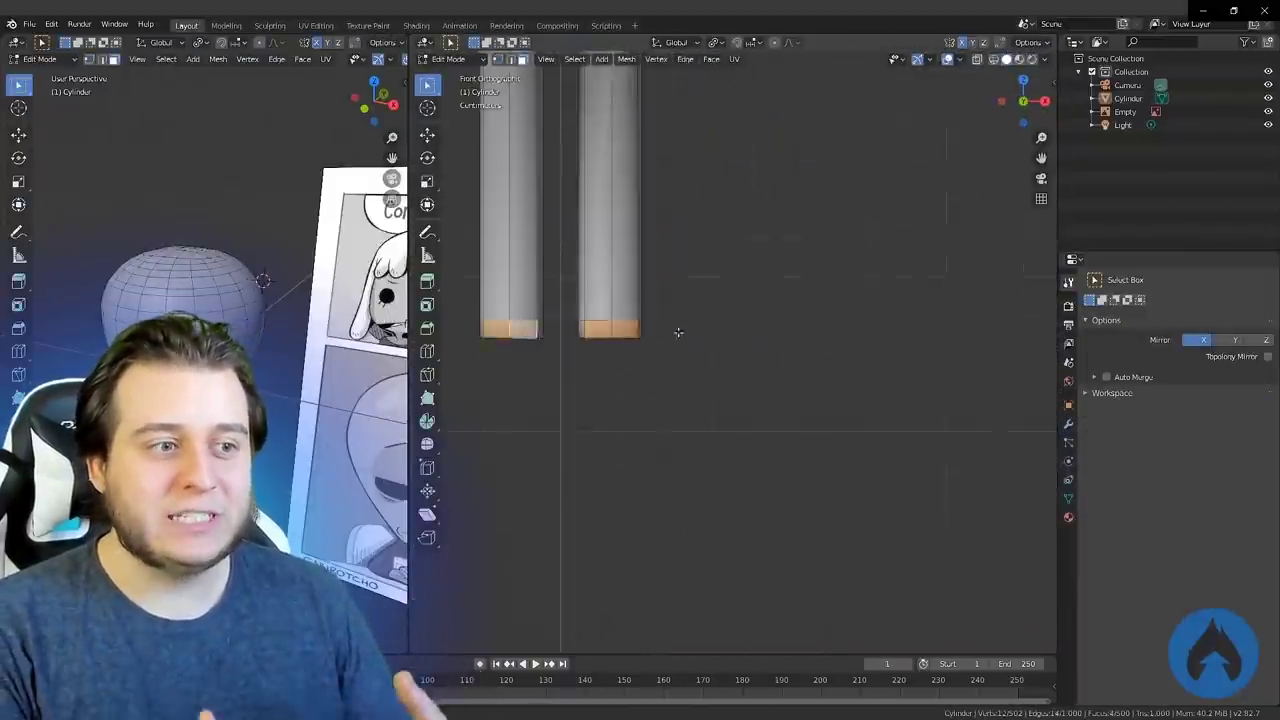
pyautogui.click(808, 443)
pyautogui.moveTo(808, 443); pyautogui.dragTo(700, 441, button='middle')
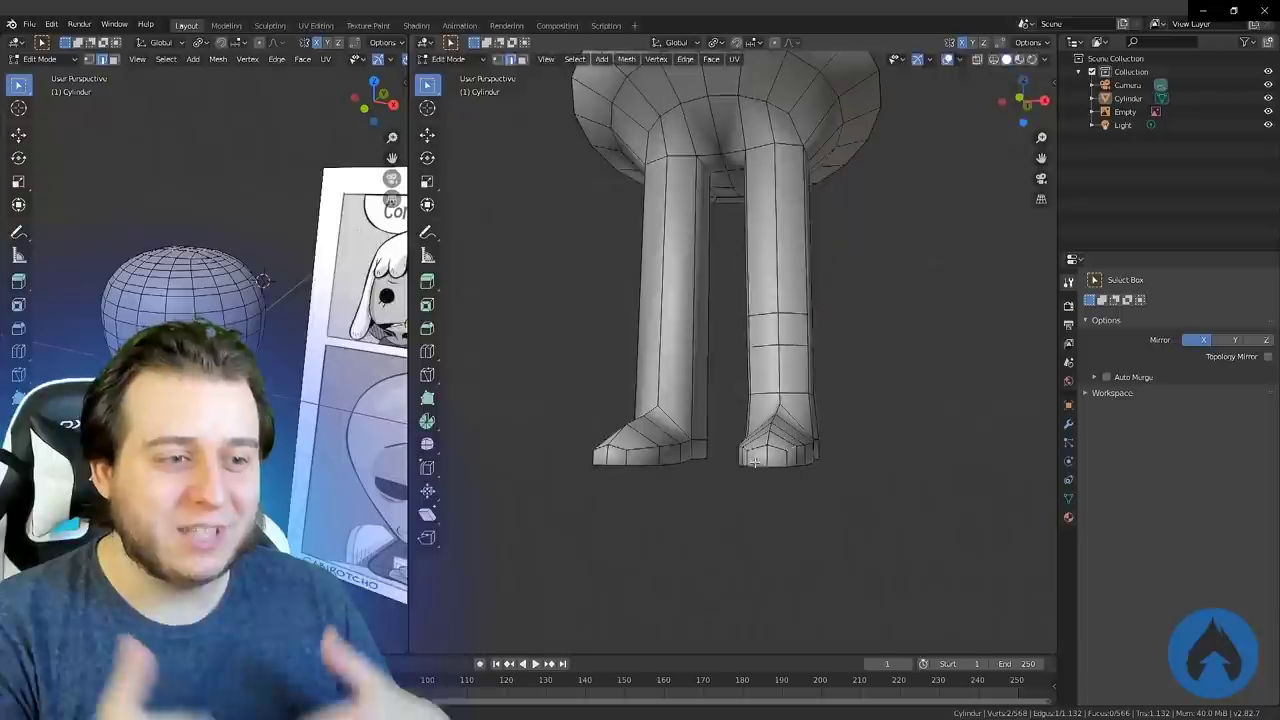
# Move the selected edges at the top of the leg along the Z axis where it joins the body
pyautogui.scroll(-4, 769, 443)
pyautogui.scroll(8, 765, 287)
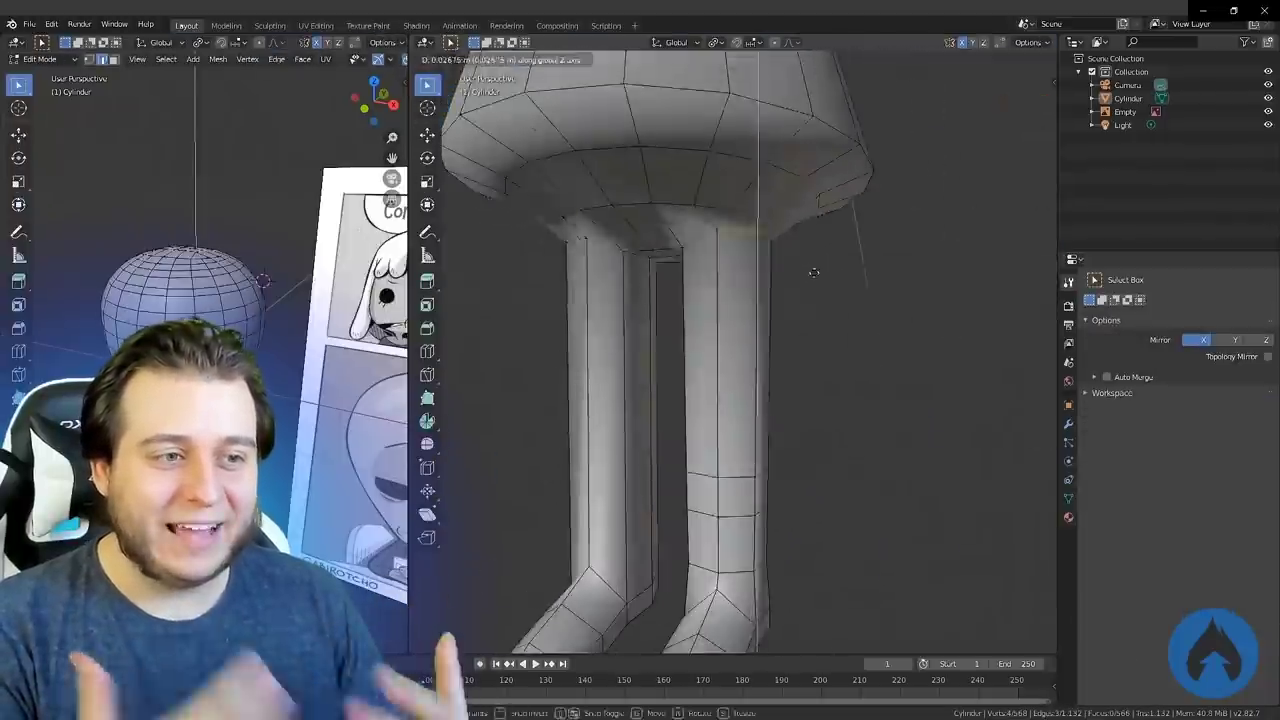
pyautogui.click(814, 272)
pyautogui.scroll(-3, 814, 272)
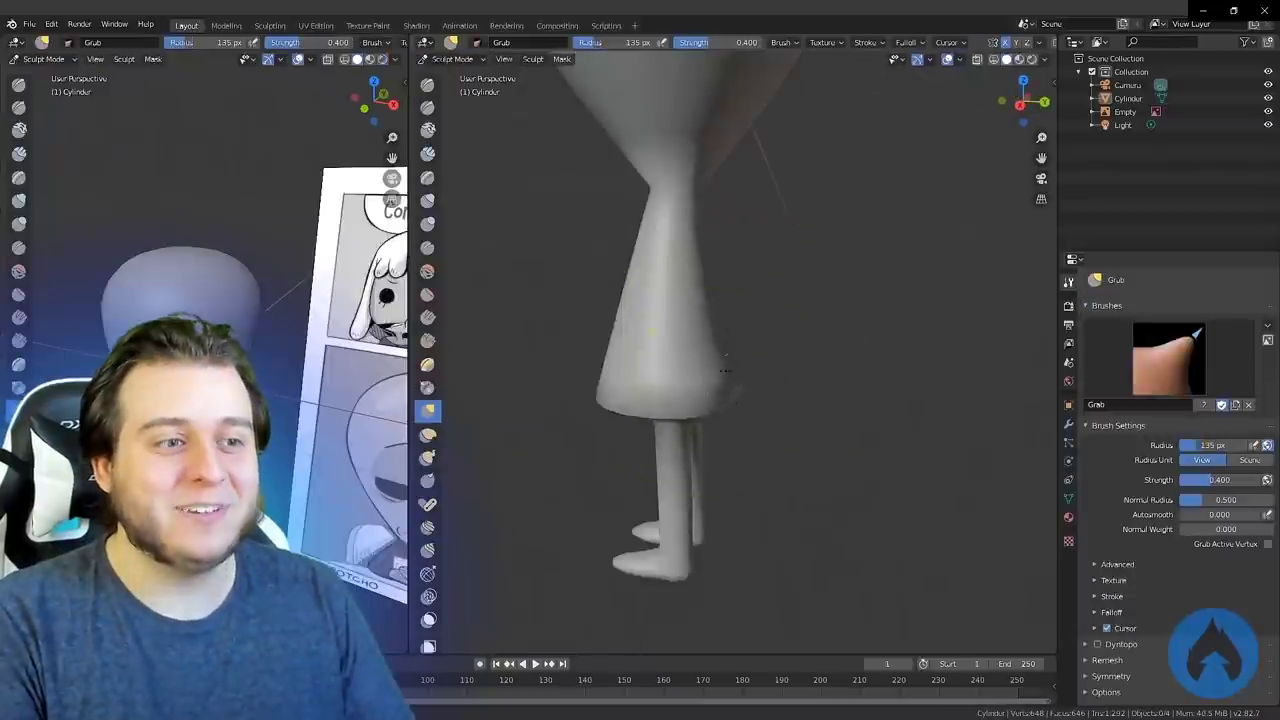
# Adjust the Grab brush radius and reshape the lower torso in profile
pyautogui.scroll(-3, 814, 371)
pyautogui.scroll(5, 613, 390)
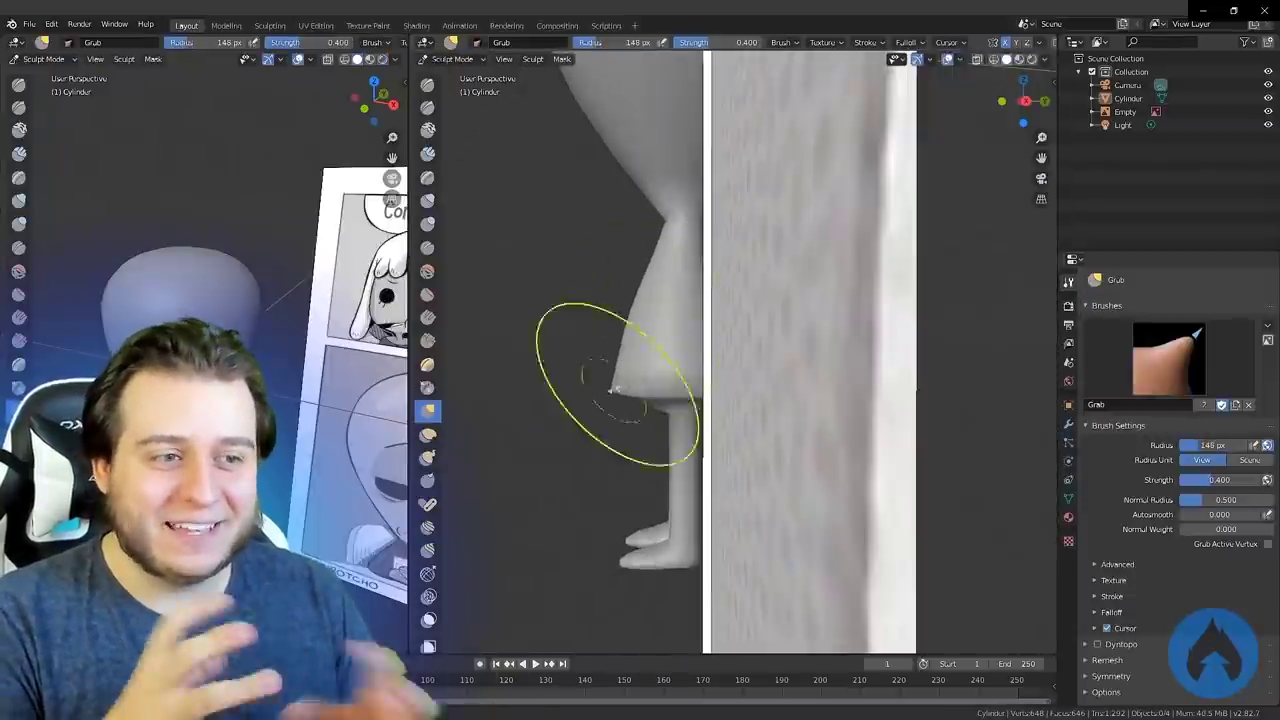
pyautogui.moveTo(613, 390); pyautogui.dragTo(808, 407, button='middle')
pyautogui.press('f')
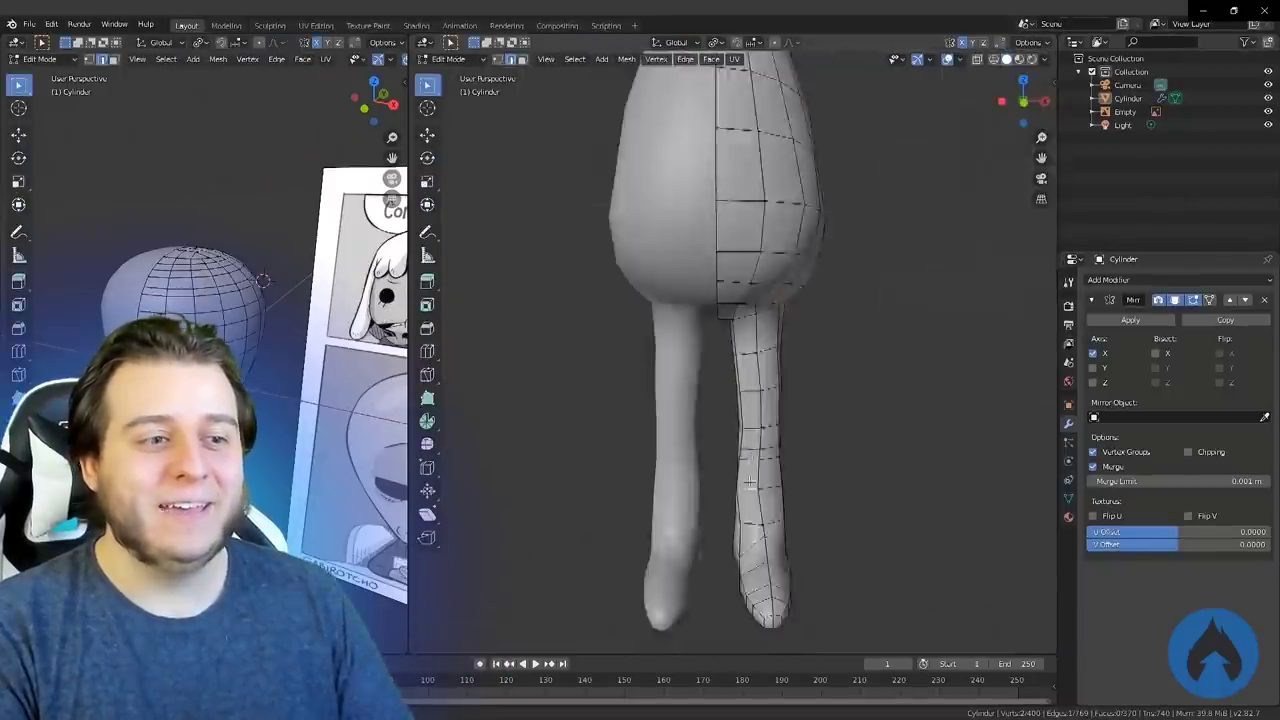
# Move the selected geometry of the mirrored body and scale the torso's lower edge loop along the Y axis
pyautogui.scroll(3, 690, 400)
pyautogui.moveTo(690, 400); pyautogui.dragTo(690, 515, button='middle')
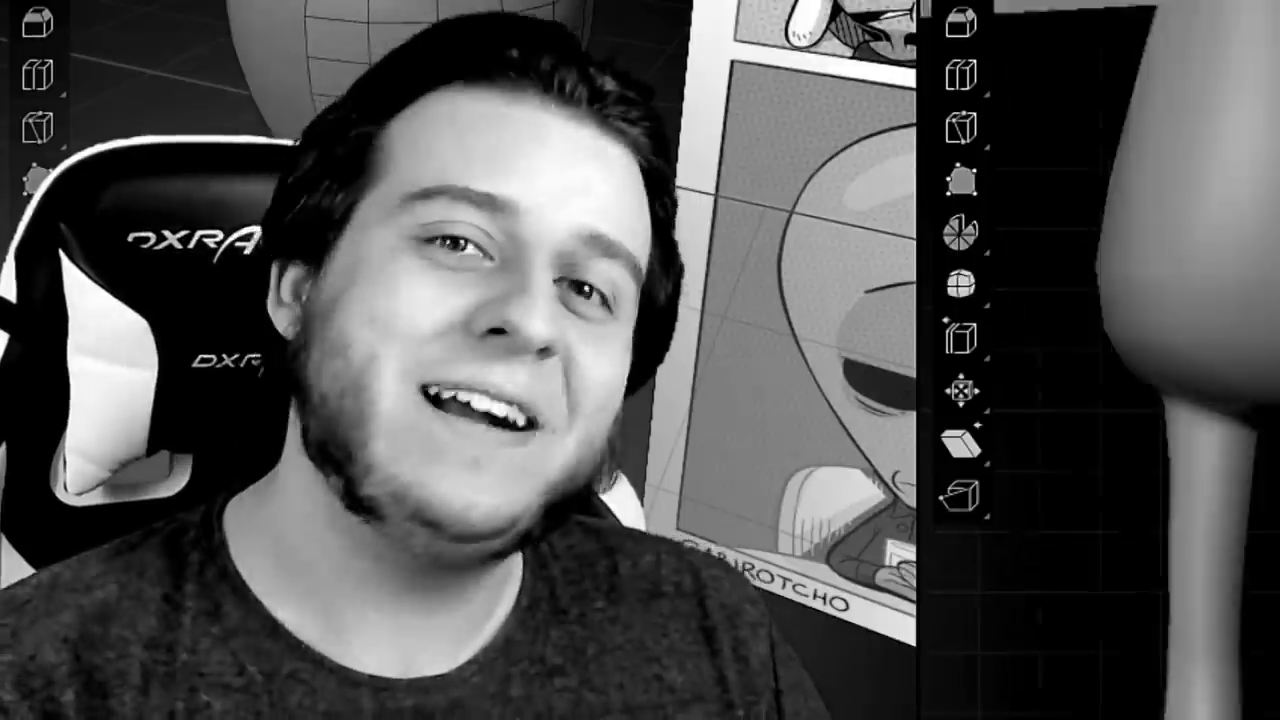
pyautogui.press('g')
pyautogui.press('Return')
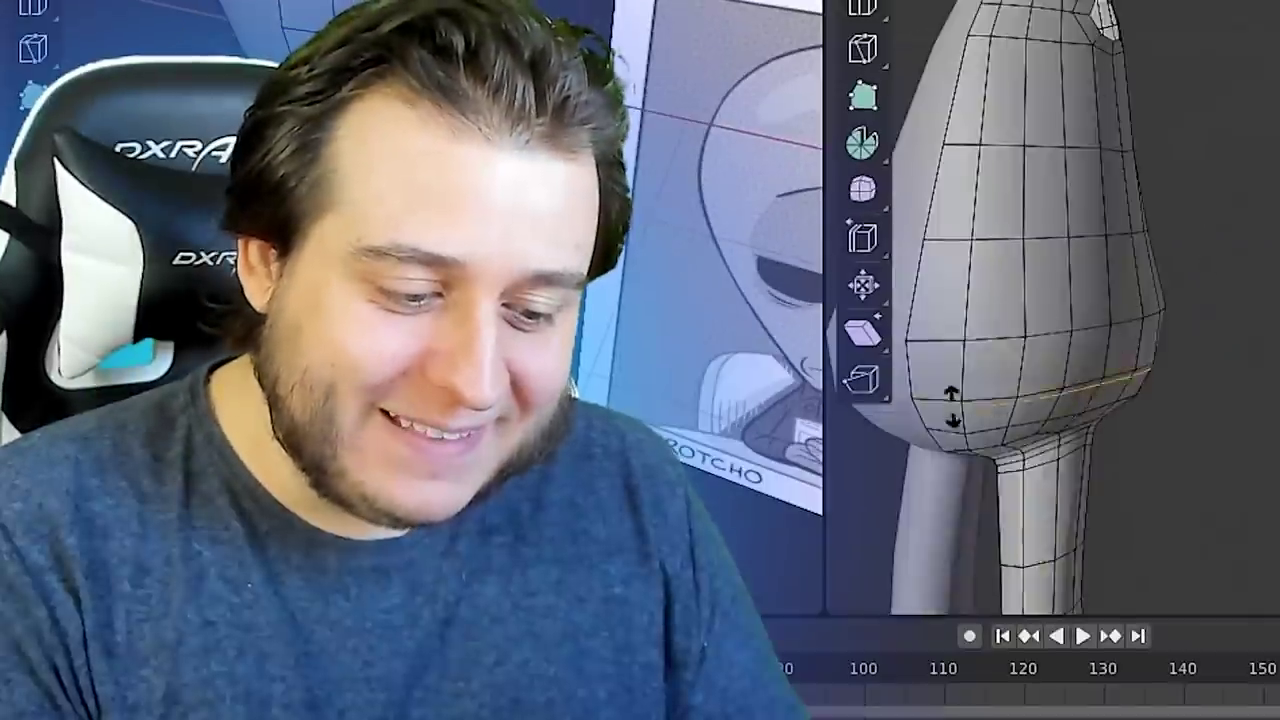
pyautogui.press('s')
pyautogui.press('y')
pyautogui.press('Return')
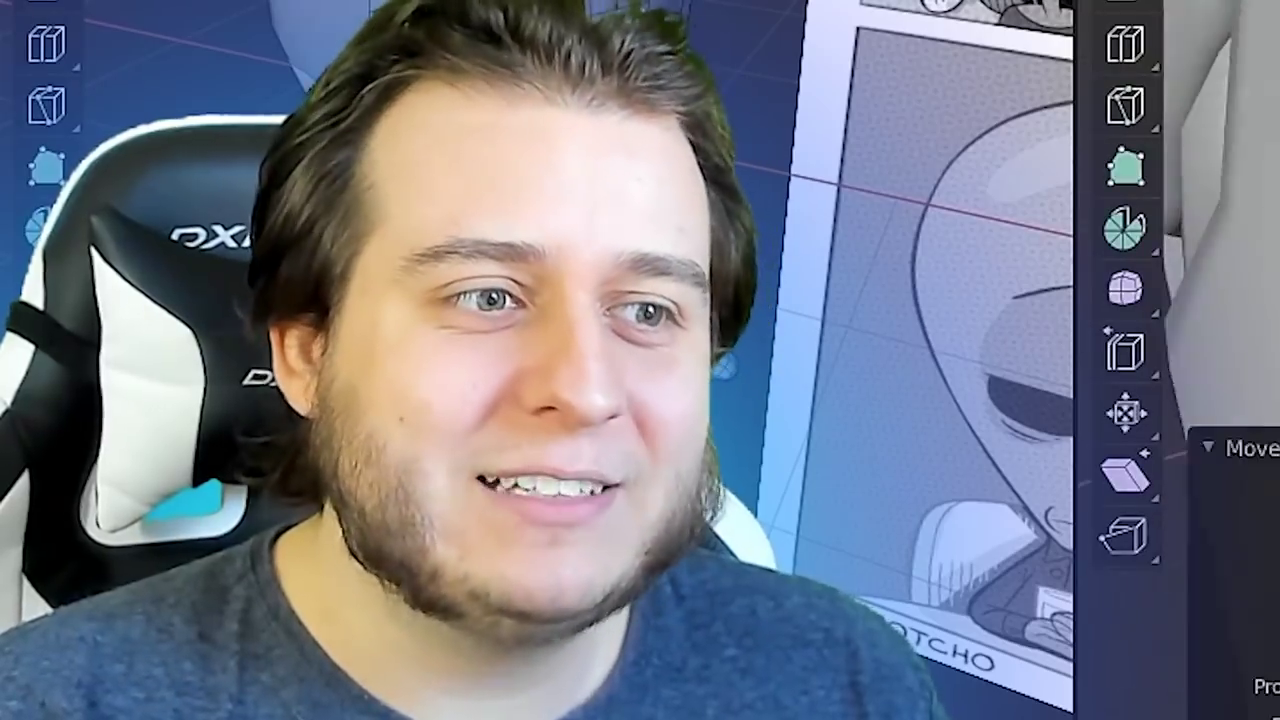
# Rotate and reposition the selected hand geometry
pyautogui.press('r')
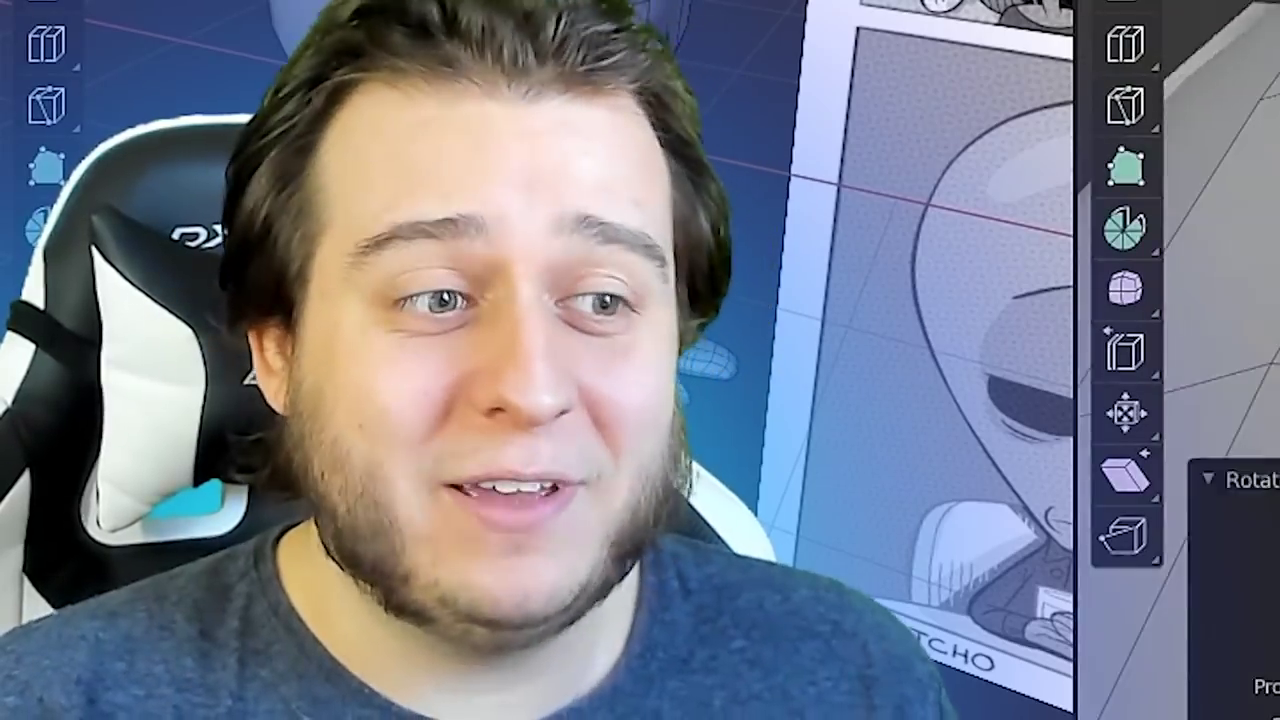
pyautogui.press('g')
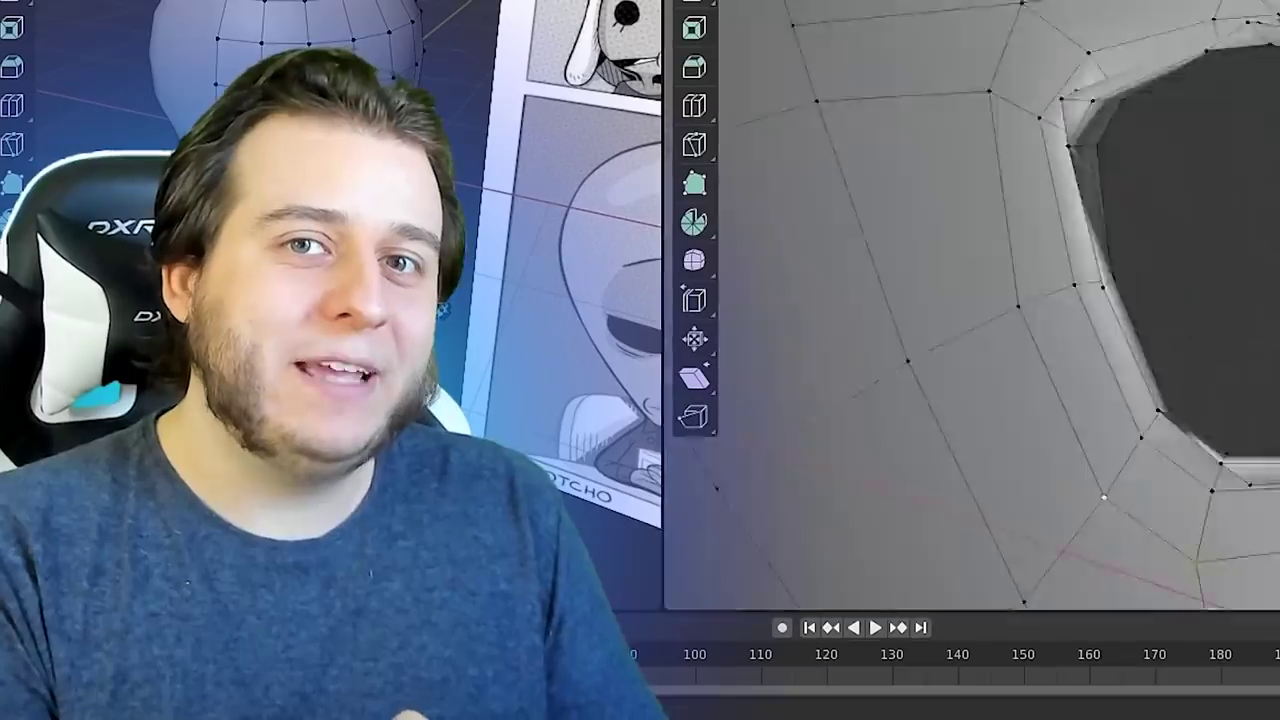
# Reposition vertices around the rim of the eye opening and delete the unwanted selection
pyautogui.press('g')
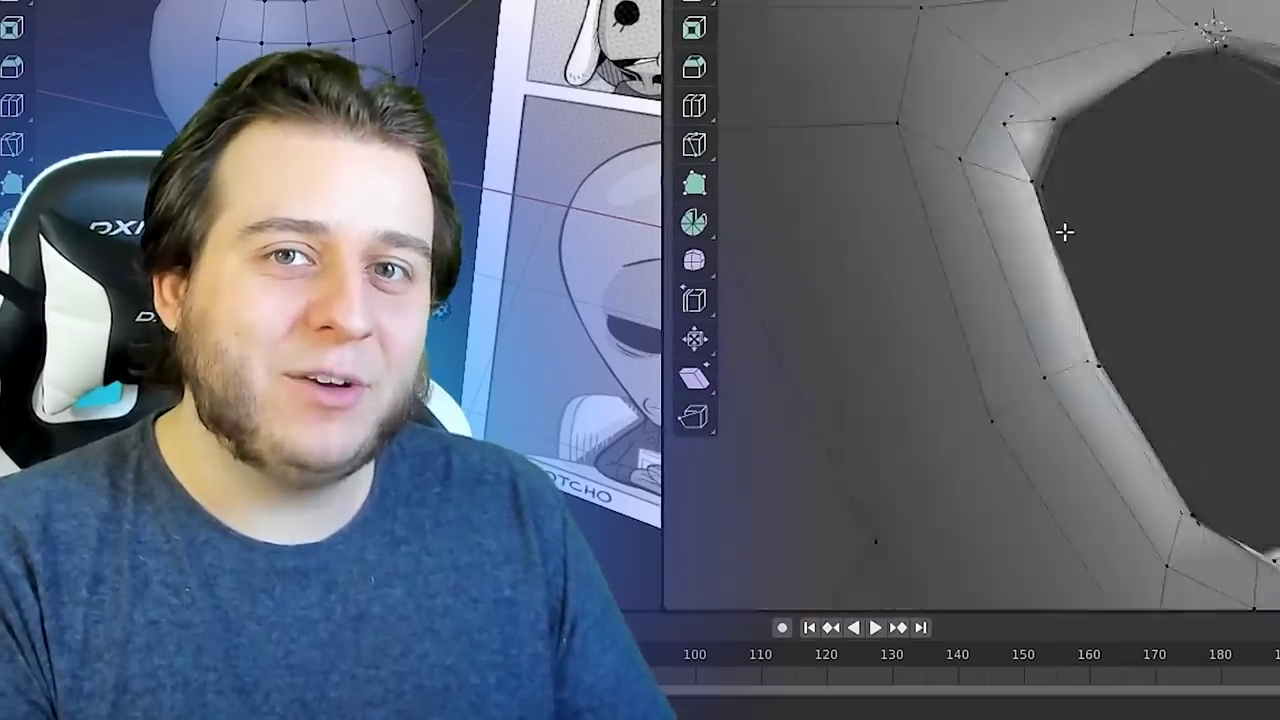
pyautogui.click(1238, 251)
pyautogui.press('x')
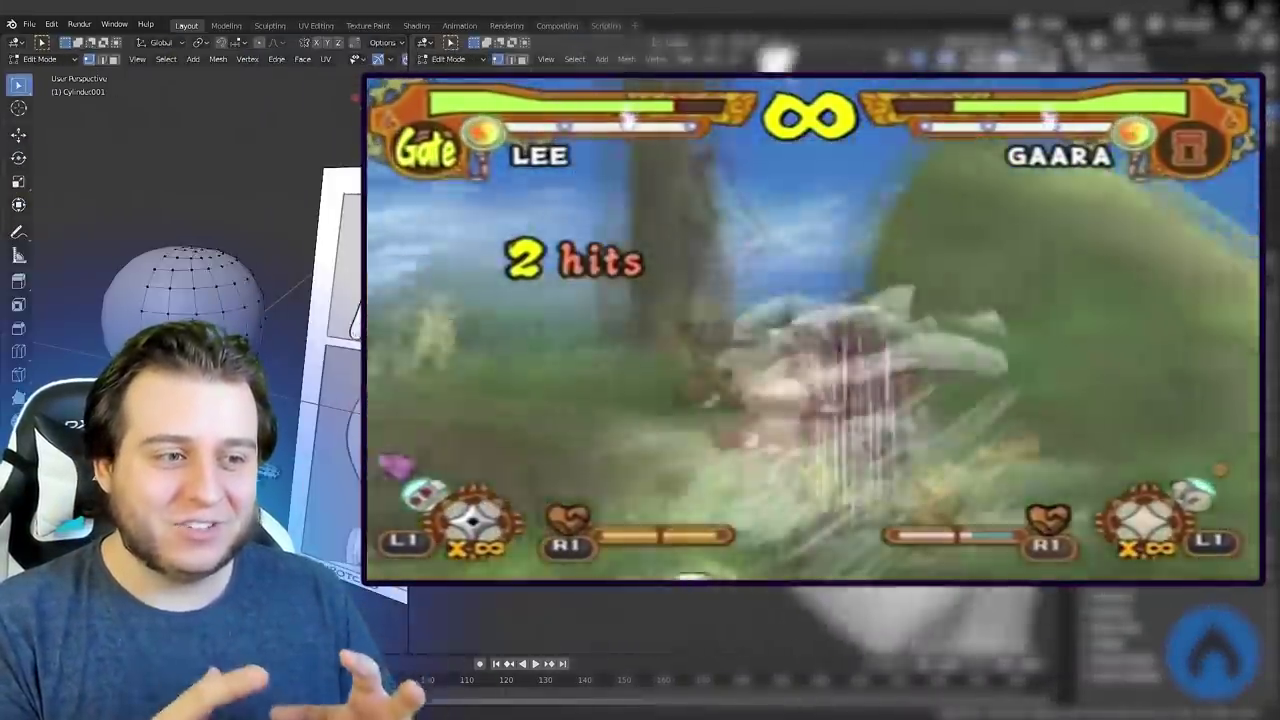
# Shape the surface in and around the eye socket with the Grab brush, adjusting its radius
pyautogui.press('g')
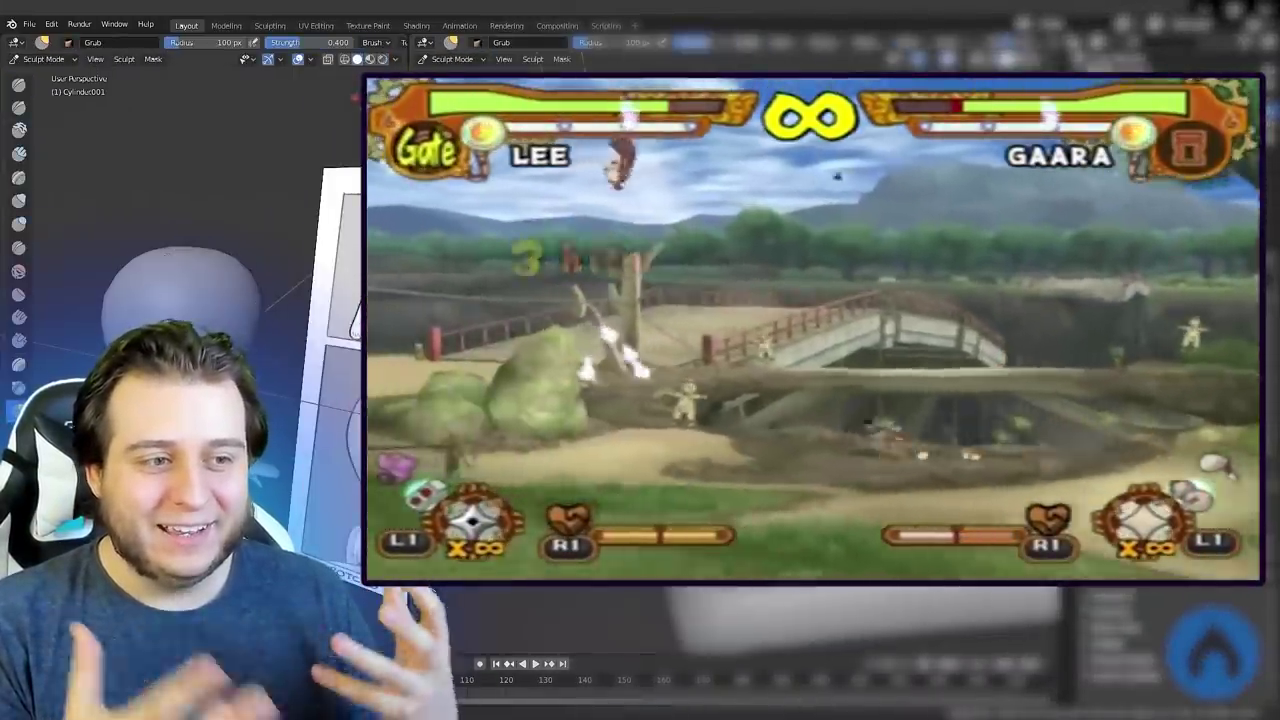
pyautogui.press('Tab')
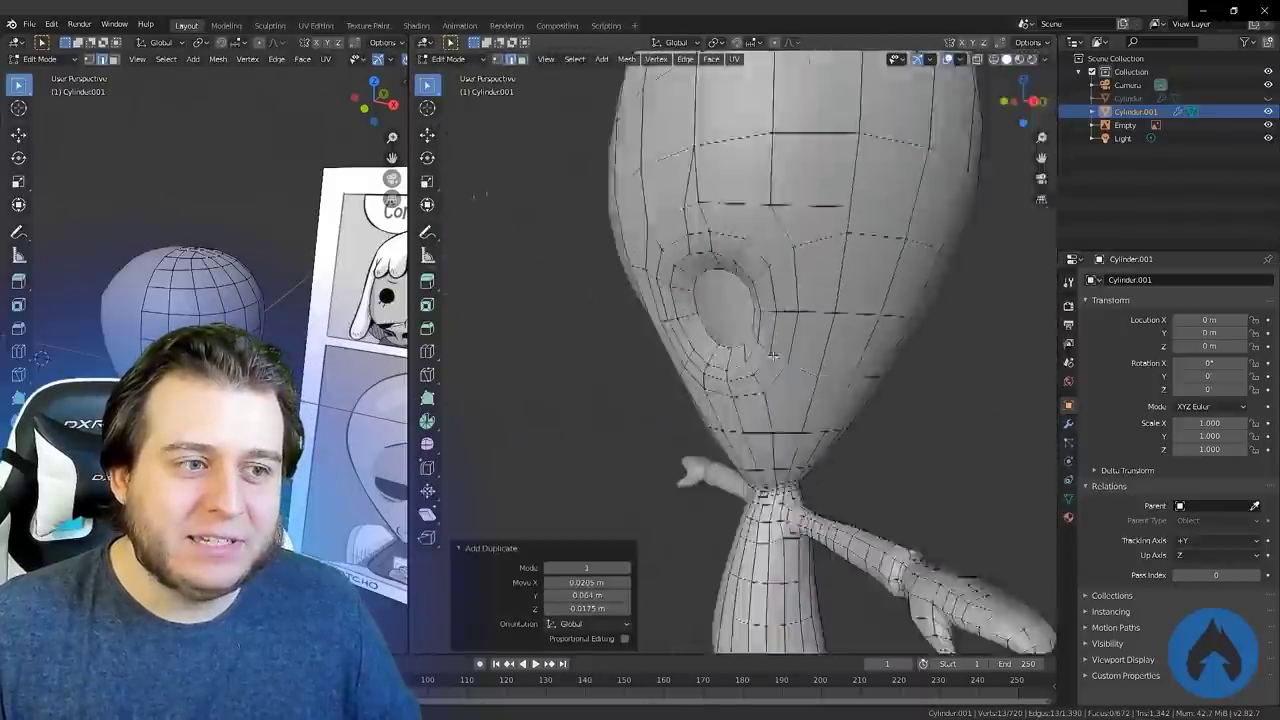
pyautogui.moveTo(773, 355); pyautogui.dragTo(795, 315, button='middle')
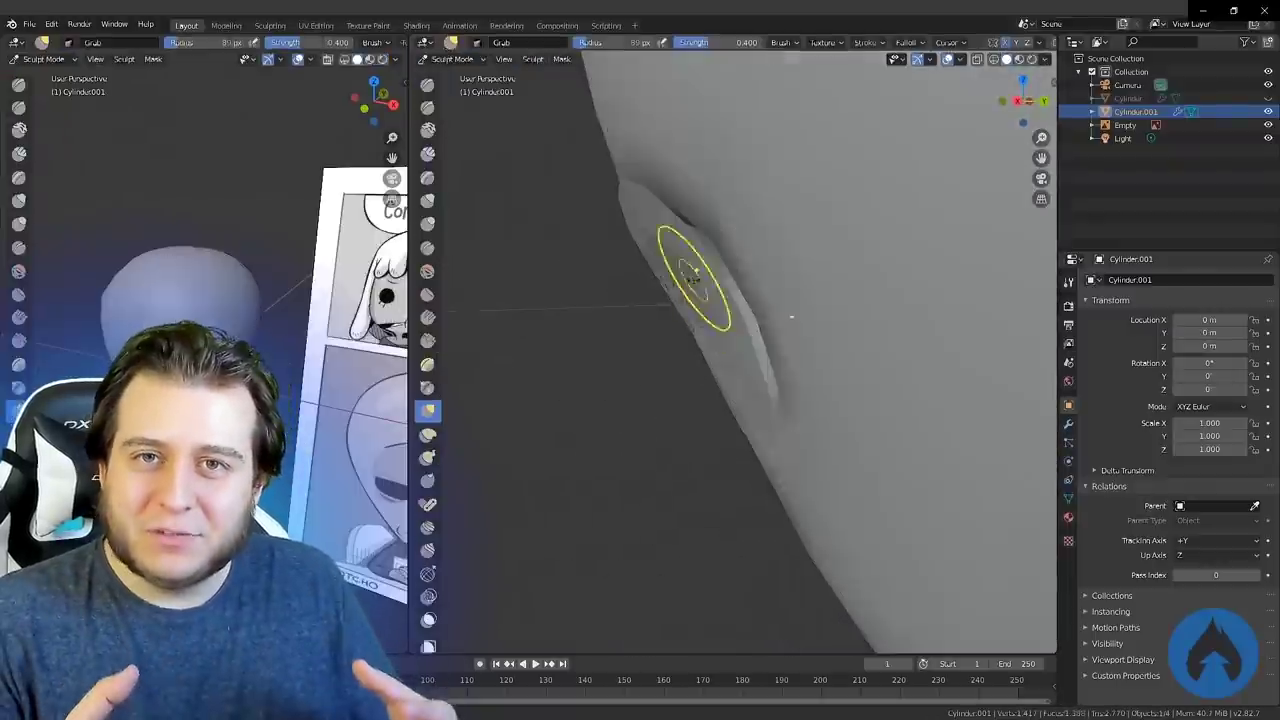
pyautogui.scroll(-5, 540, 106)
pyautogui.press('f')
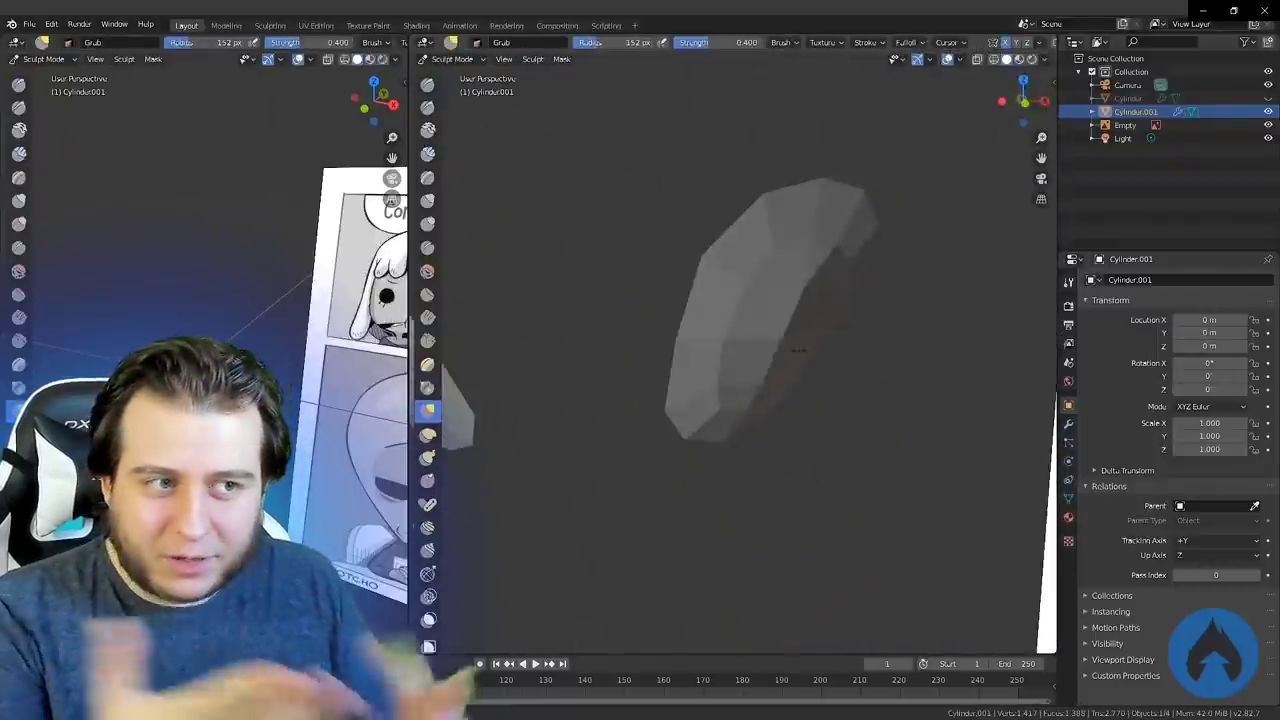
# Complete the isolated eye surface as a full, gently curved oval
pyautogui.moveTo(798, 350); pyautogui.dragTo(683, 393, button='middle')
pyautogui.press('Tab')
pyautogui.moveTo(768, 303); pyautogui.dragTo(791, 354, button='middle')
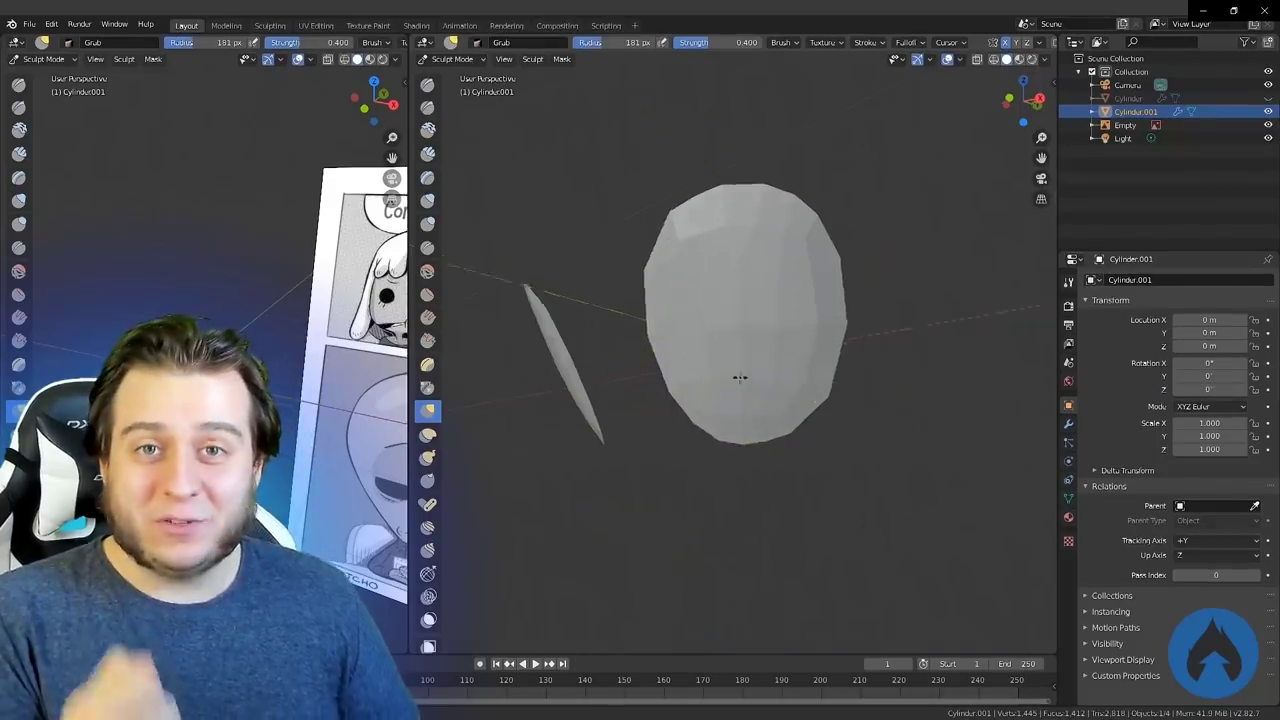
pyautogui.press('Tab')
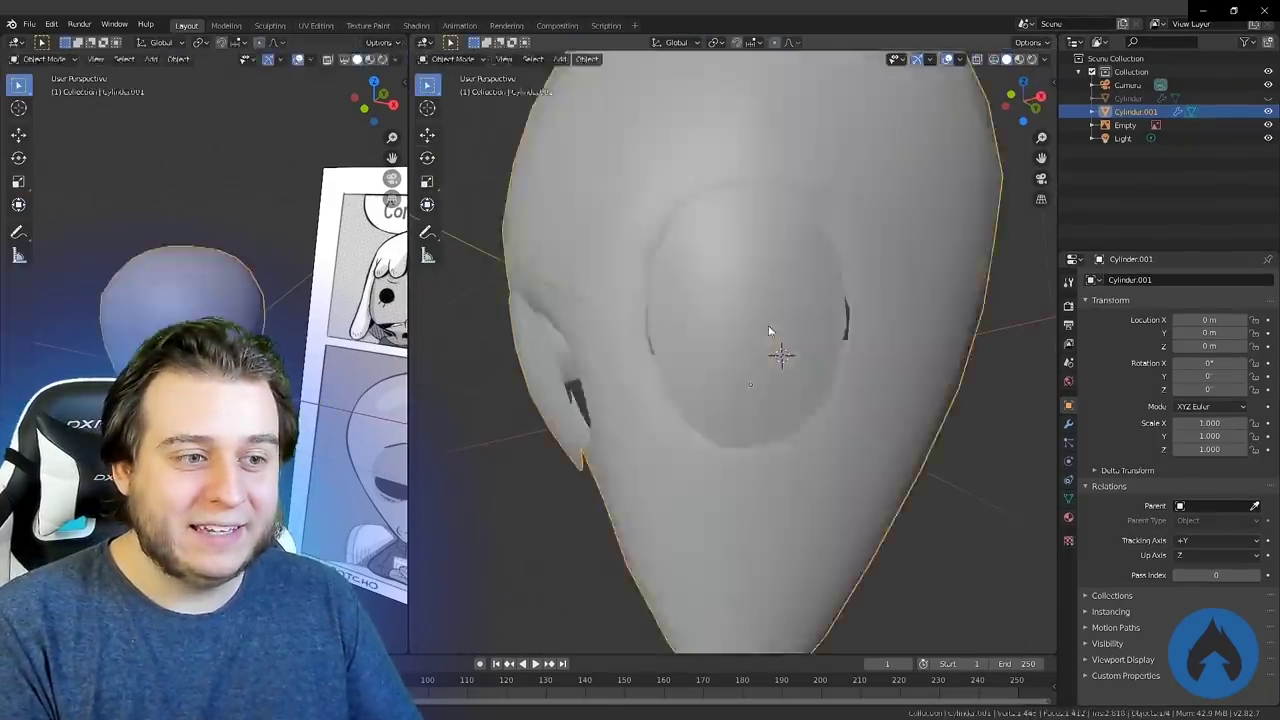
# Select the linked eye surface and scale it to fit the eye opening
pyautogui.press('Tab')
pyautogui.press('l')
pyautogui.moveTo(773, 348); pyautogui.dragTo(800, 400, button='middle')
pyautogui.press('s')
pyautogui.click(843, 445)
pyautogui.moveTo(843, 445); pyautogui.dragTo(688, 316, button='middle')
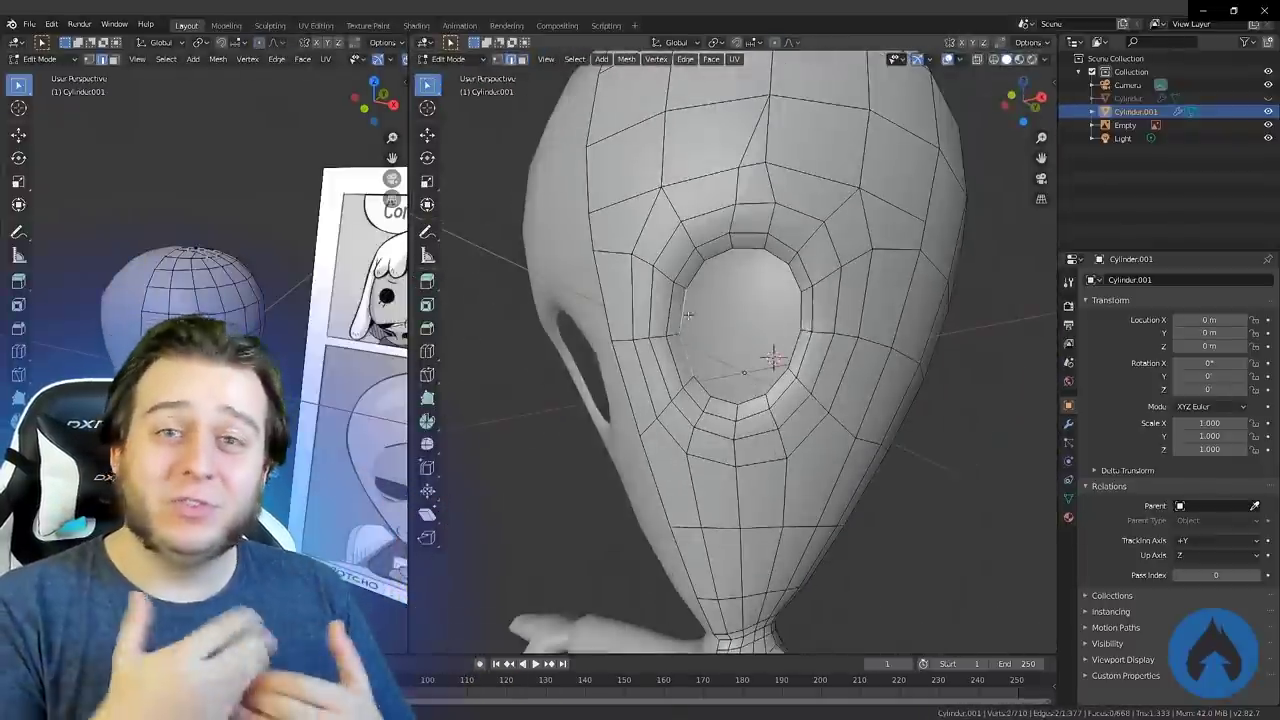
# Scale the selected edges inside the rim of the eye socket
pyautogui.moveTo(691, 370); pyautogui.dragTo(766, 366, button='middle')
pyautogui.press('s')
pyautogui.click(738, 271)
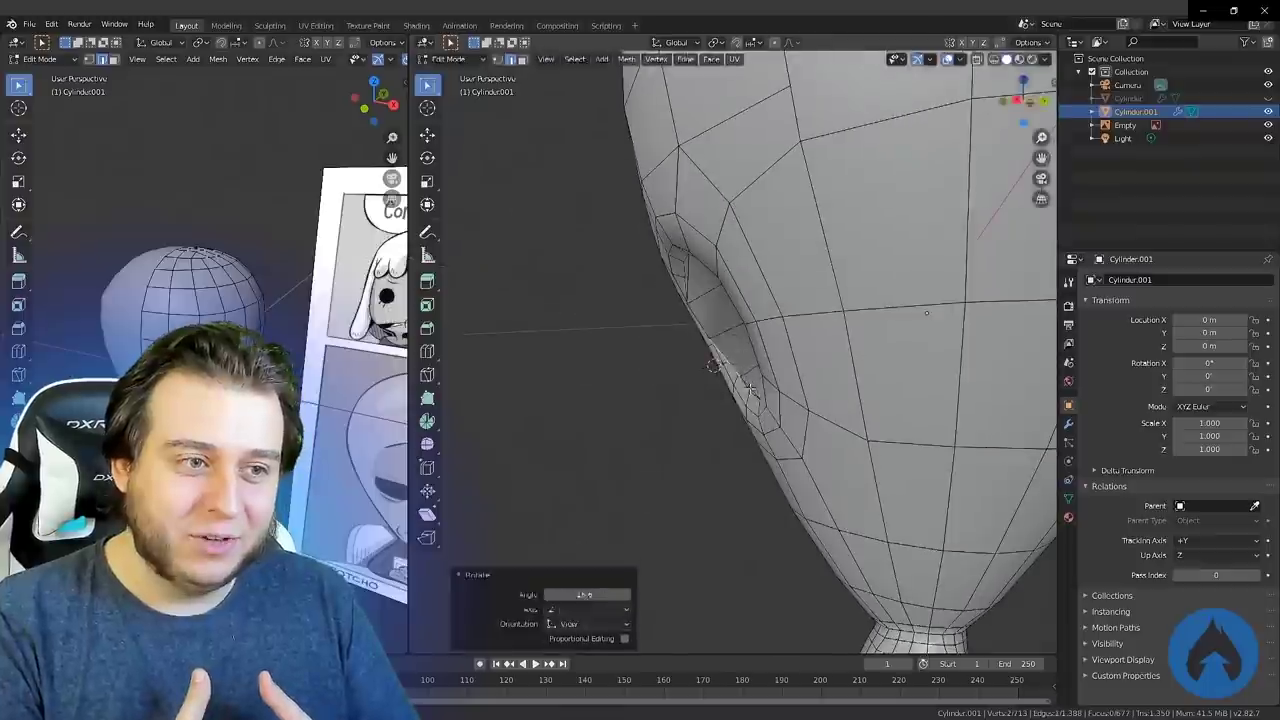
# Cut new edges into the eye socket geometry with the Knife tool and move the selection into place
pyautogui.moveTo(738, 271); pyautogui.dragTo(706, 214, button='middle')
pyautogui.press('k')
pyautogui.press('Return')
pyautogui.moveTo(785, 405); pyautogui.dragTo(744, 258, button='middle')
pyautogui.press('g')
pyautogui.click(755, 375)
pyautogui.scroll(-5, 725, 349)
# Select the upper eyelid faces, move them into position over the eye and view the result in Object Mode
pyautogui.keyDown('alt'); pyautogui.click(744, 258); pyautogui.keyUp('alt')
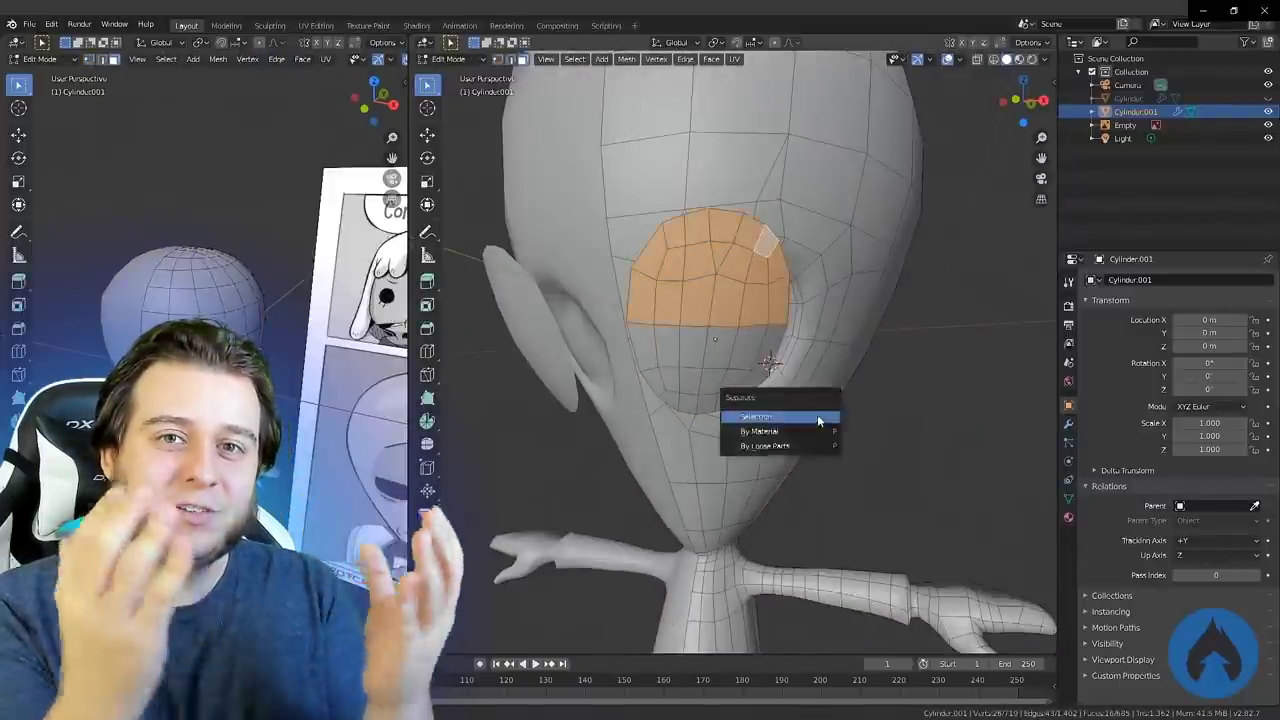
pyautogui.moveTo(777, 311); pyautogui.dragTo(870, 420, button='middle')
pyautogui.press('g')
pyautogui.click(900, 400)
pyautogui.press('Tab')
pyautogui.scroll(-3, 870, 420)
pyautogui.scroll(2, 843, 410)
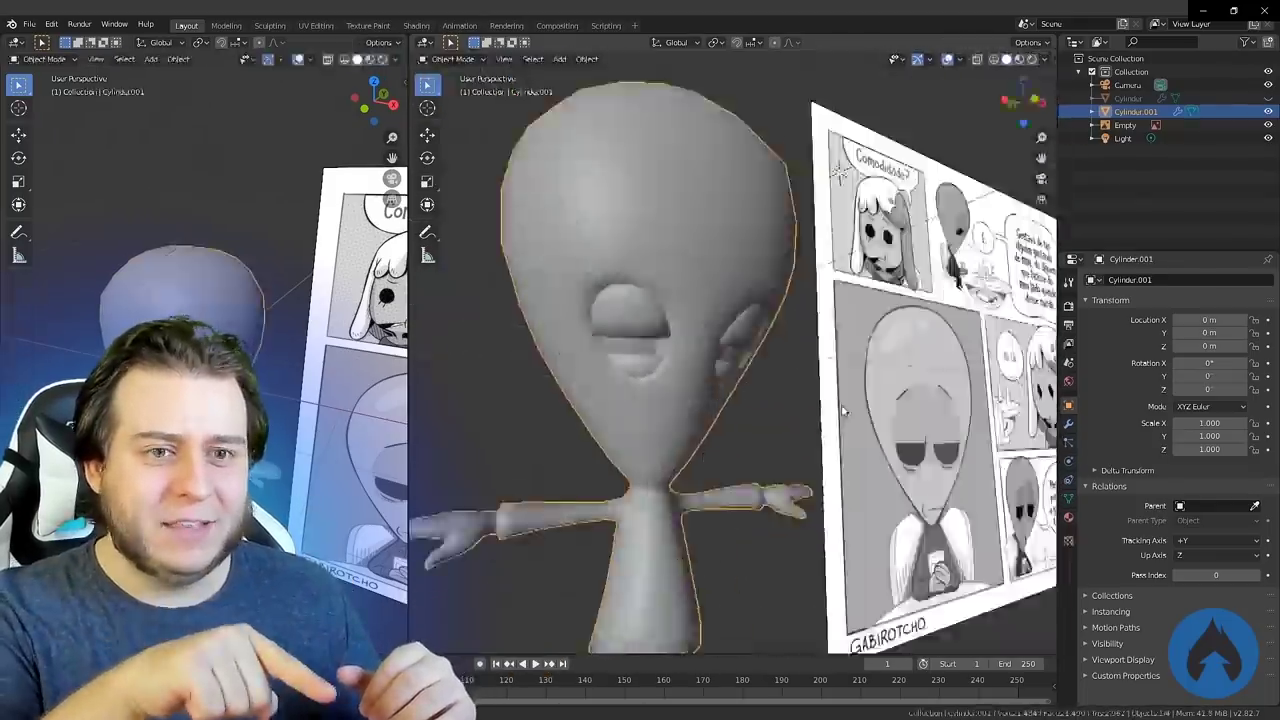
# Refine the placement of the selected eyelid geometry against the head in Edit Mode
pyautogui.scroll(-3, 843, 410)
pyautogui.scroll(4, 750, 292)
pyautogui.press('Tab')
pyautogui.press('g')
pyautogui.click(750, 292)
pyautogui.moveTo(750, 292)
pyautogui.mouseDown(button='middle')
pyautogui.moveTo(863, 363)
pyautogui.moveTo(775, 403)
pyautogui.moveTo(631, 320)
pyautogui.mouseUp(button='middle')
# Compare the head from the front in Object Mode, then return to Edit Mode and select geometry at the eye
pyautogui.press('KP_1')
pyautogui.click(448, 58)
pyautogui.click(470, 70)
pyautogui.press('Tab')
pyautogui.scroll(5, 775, 403)
pyautogui.click(631, 320)
pyautogui.moveTo(757, 367); pyautogui.dragTo(740, 378, button='middle')
pyautogui.scroll(-5, 725, 388)
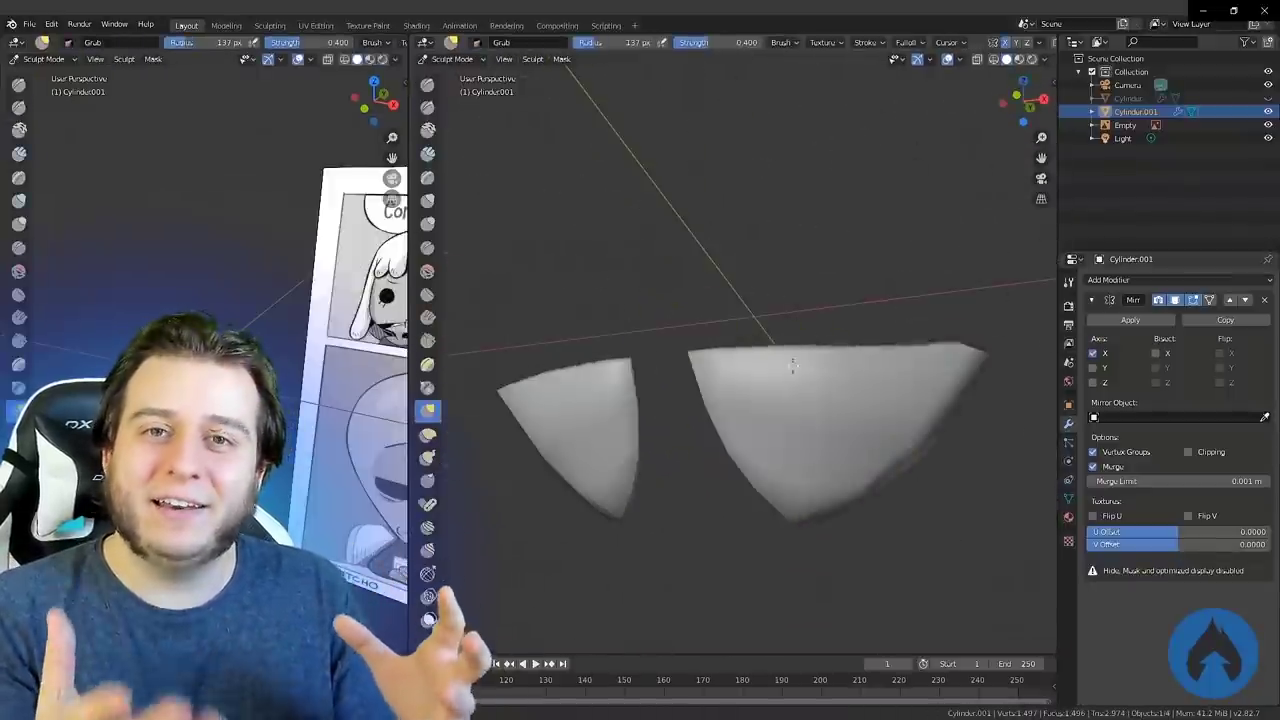
# Resize the Grab brush and sculpt the isolated, mirrored lower eye surfaces
pyautogui.press('f')
pyautogui.click(823, 377)
pyautogui.moveTo(823, 377)
pyautogui.mouseDown(button='middle')
pyautogui.moveTo(800, 440)
pyautogui.moveTo(814, 409)
pyautogui.mouseUp(button='middle')
pyautogui.scroll(3, 800, 450)
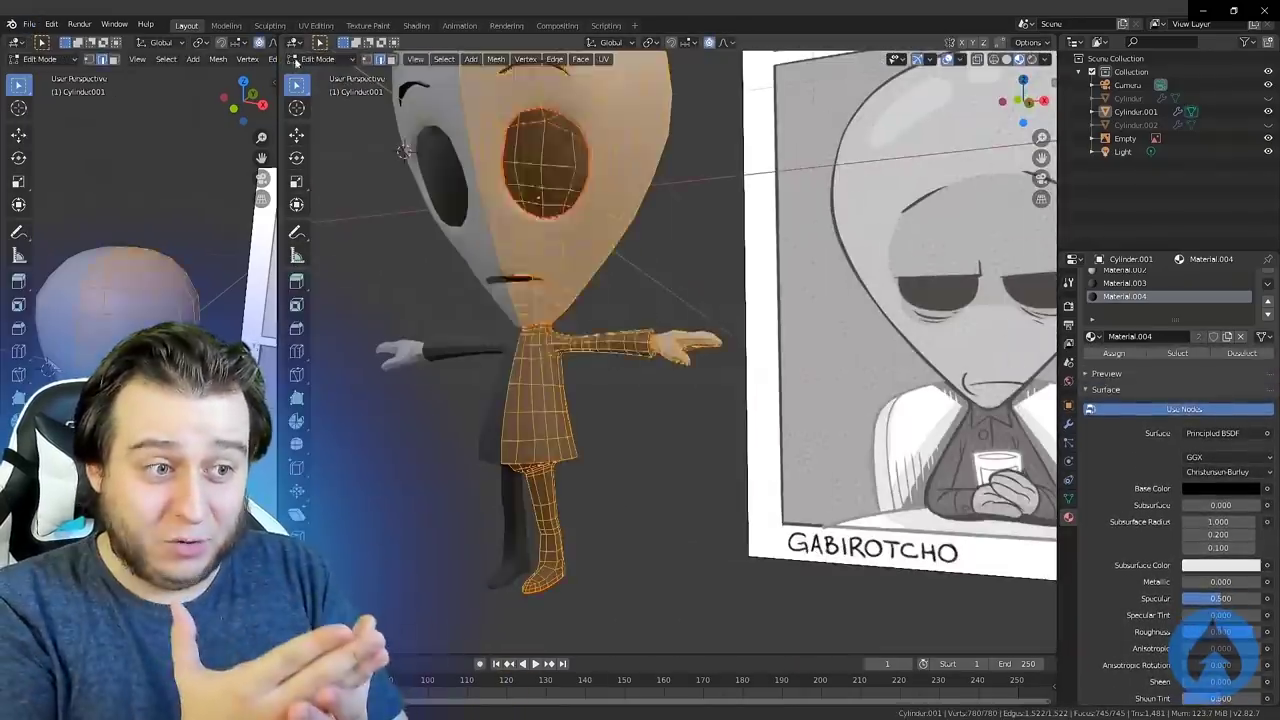
pyautogui.click(495, 59)
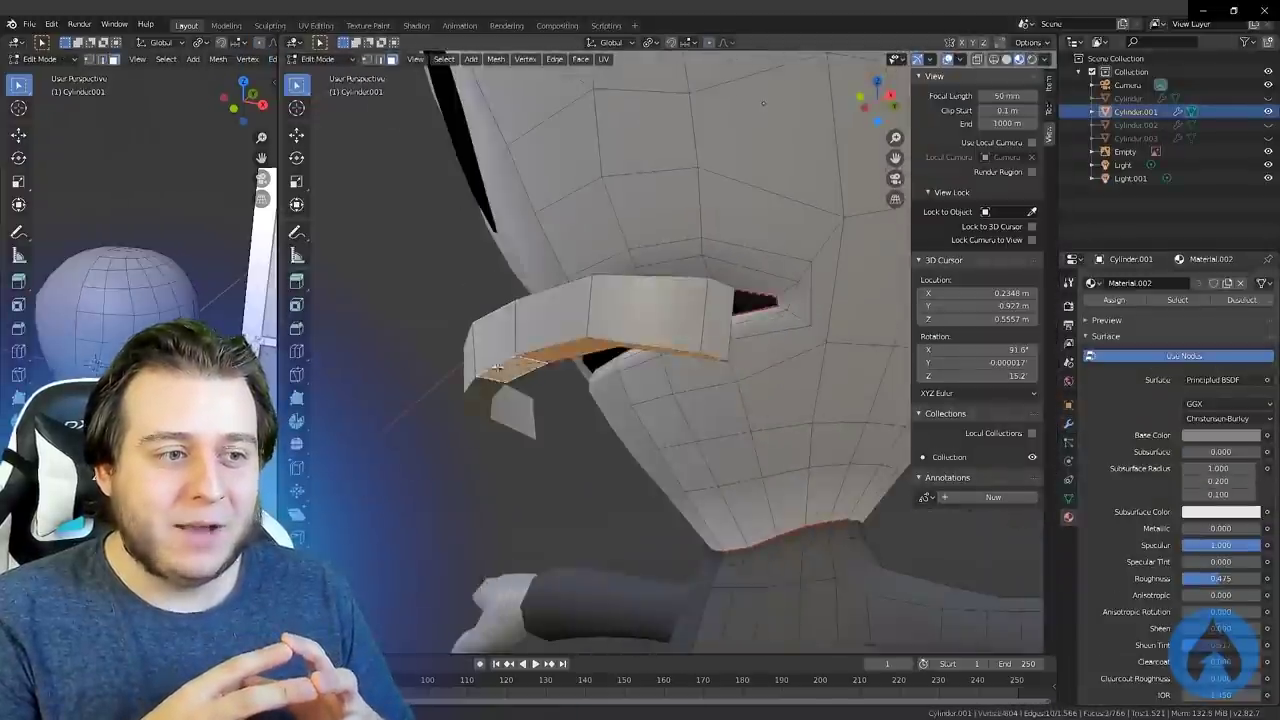
pyautogui.moveTo(496, 367); pyautogui.dragTo(630, 346, button='middle')
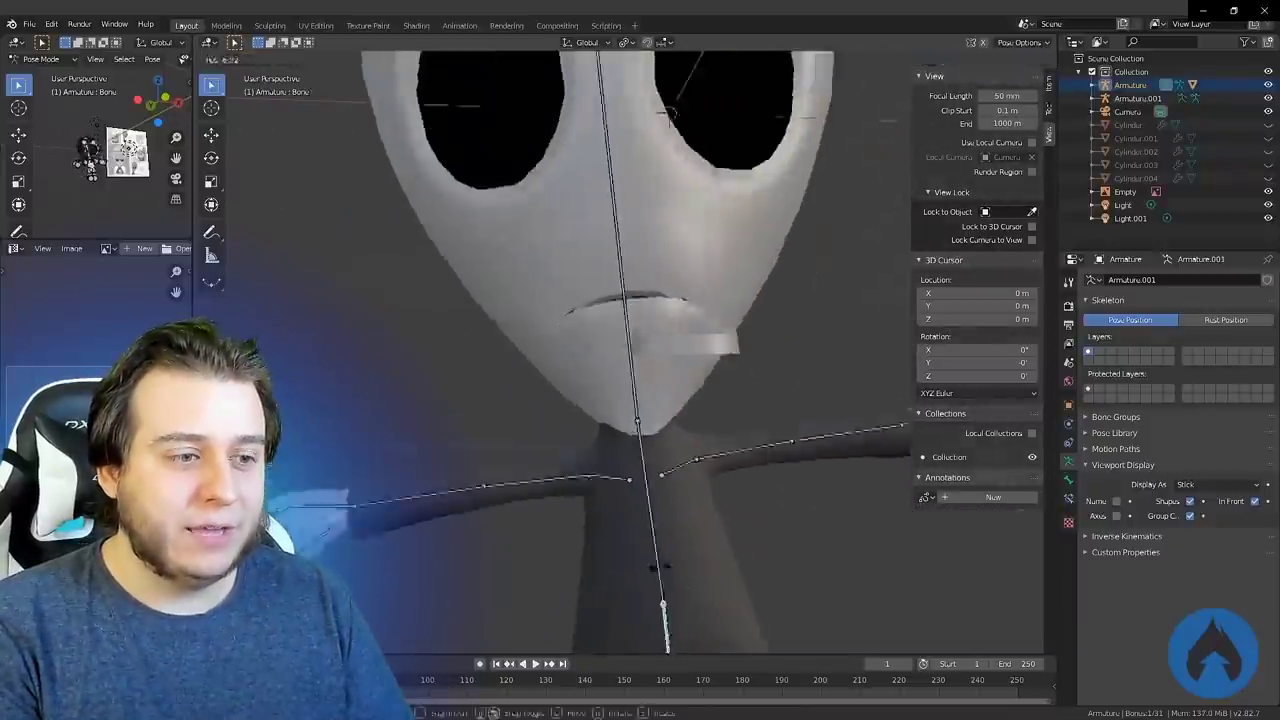
# Rotate the head bone (Bone.002) to test how the weighted head and neck deform
pyautogui.click(1110, 97)
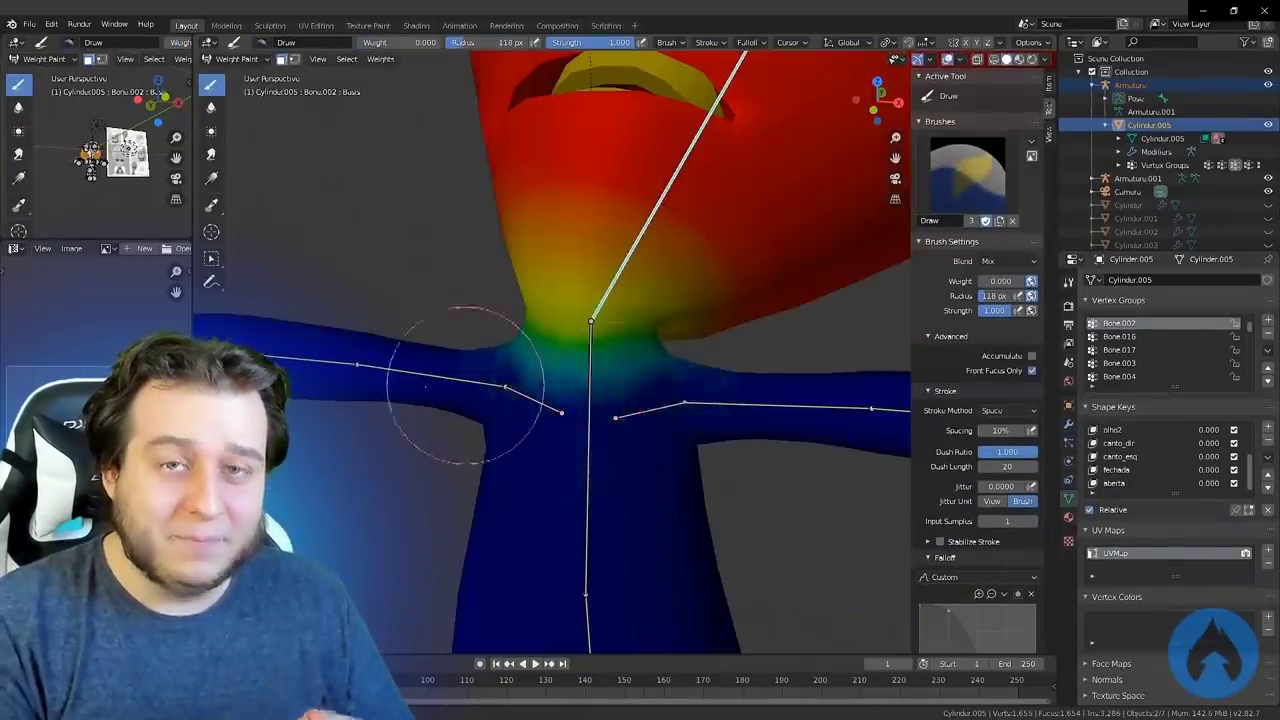
pyautogui.press('r')
pyautogui.click(531, 411)
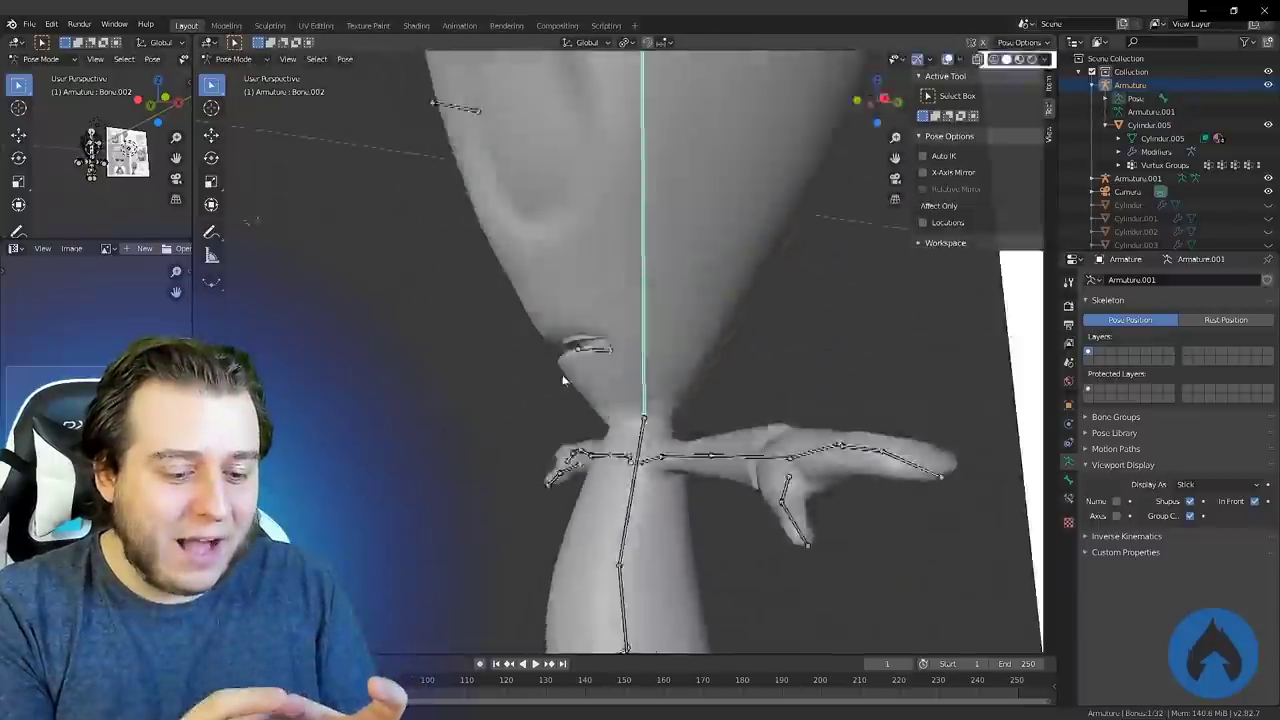
pyautogui.moveTo(640, 380); pyautogui.dragTo(686, 491, button='middle')
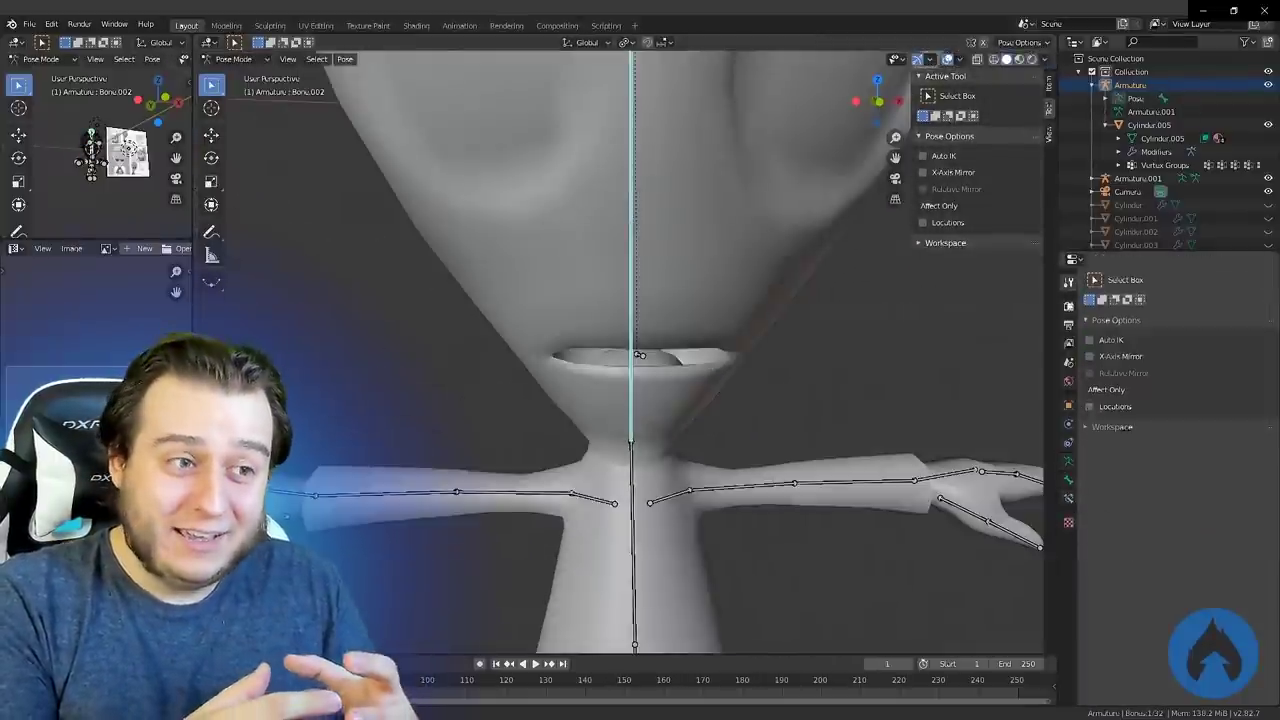
# Rotate leg bone Bone.029 with Auto IK enabled to test the leg's pose
pyautogui.scroll(-5, 800, 425)
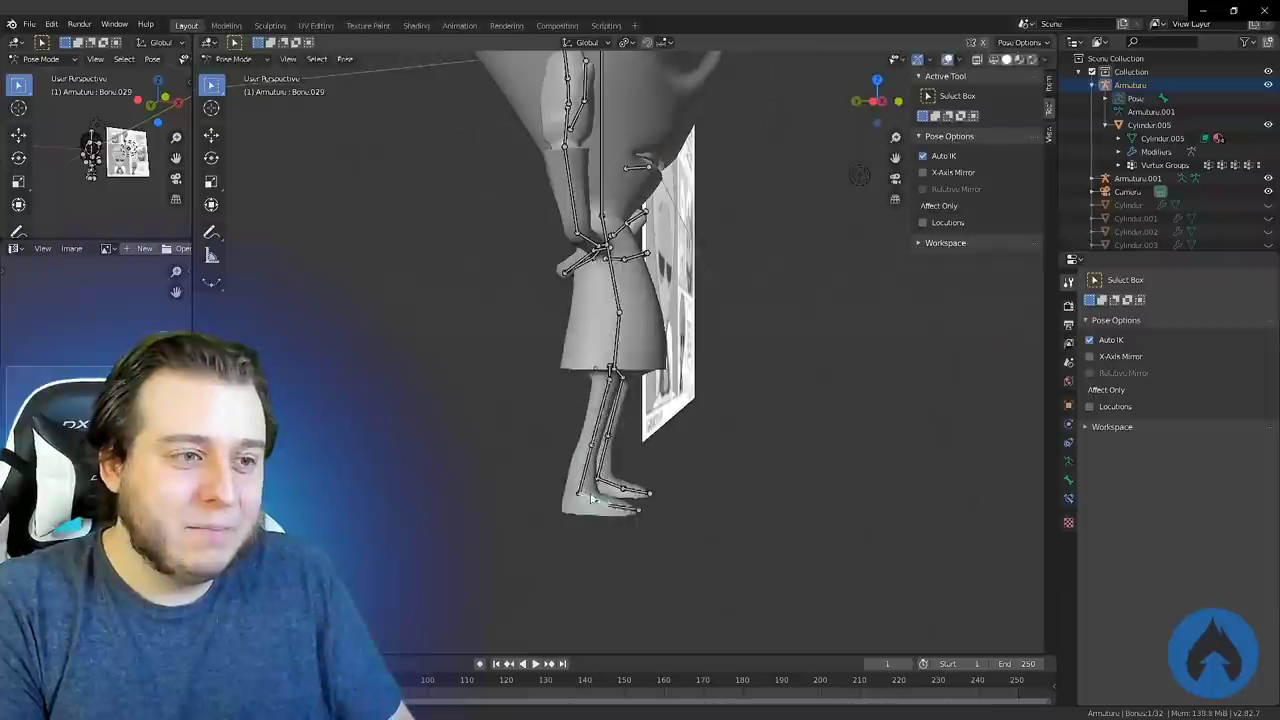
pyautogui.moveTo(640, 420); pyautogui.dragTo(700, 400, button='middle')
pyautogui.press('r')
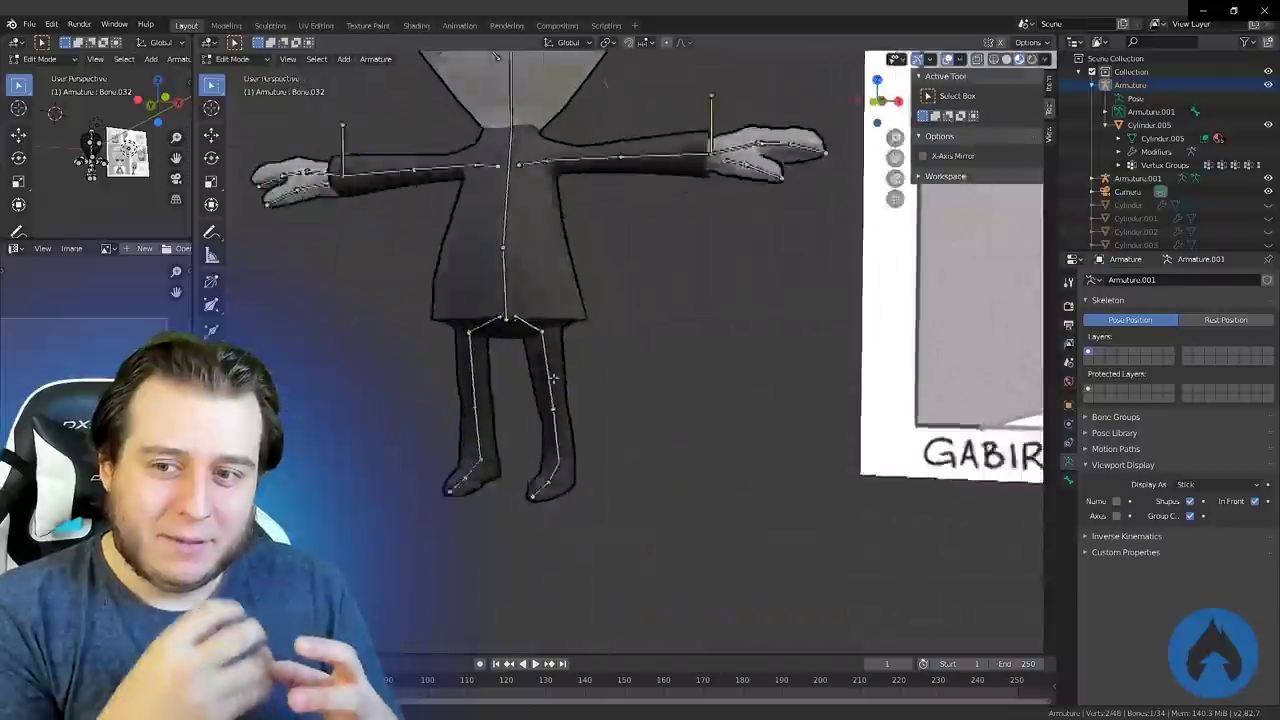
# Move the selected upright control bones at the wrists along the Y axis in the armature's Edit Mode
pyautogui.press('g')
pyautogui.press('y')
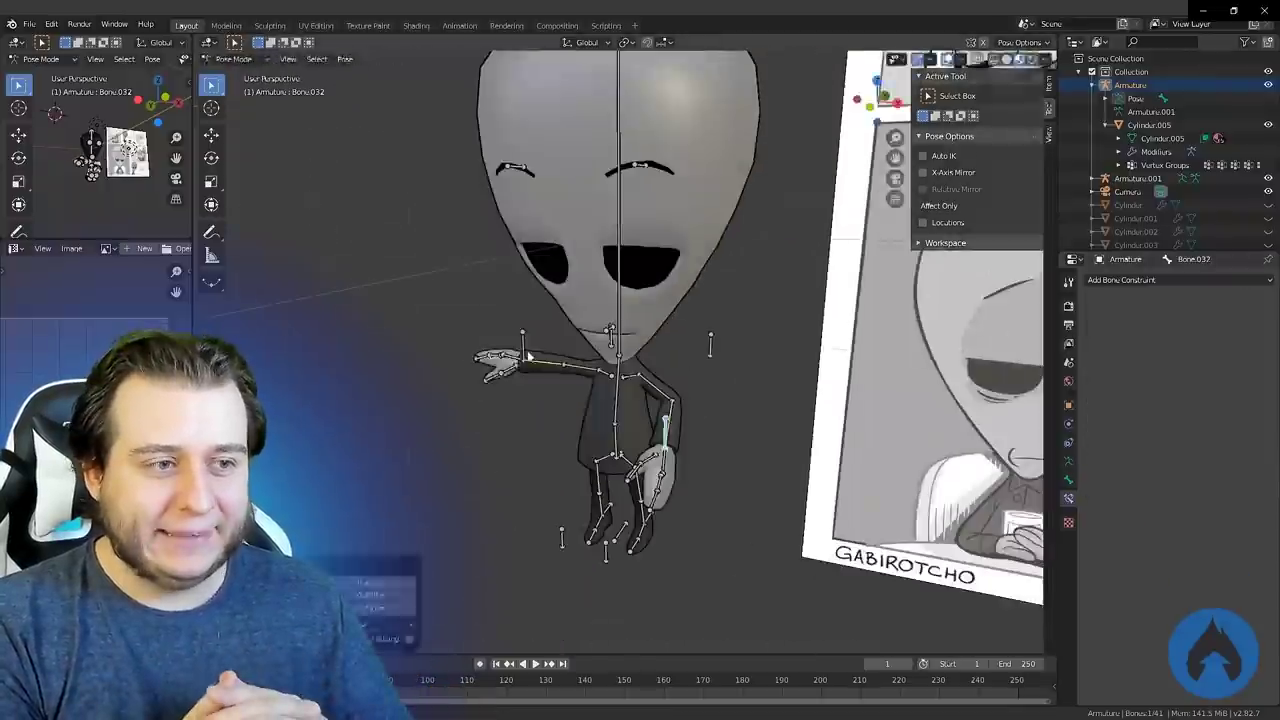
# Choose the pole target bone in the IK constraint of lower-leg bone Bone.028
pyautogui.moveTo(540, 520); pyautogui.dragTo(585, 527, button='middle')
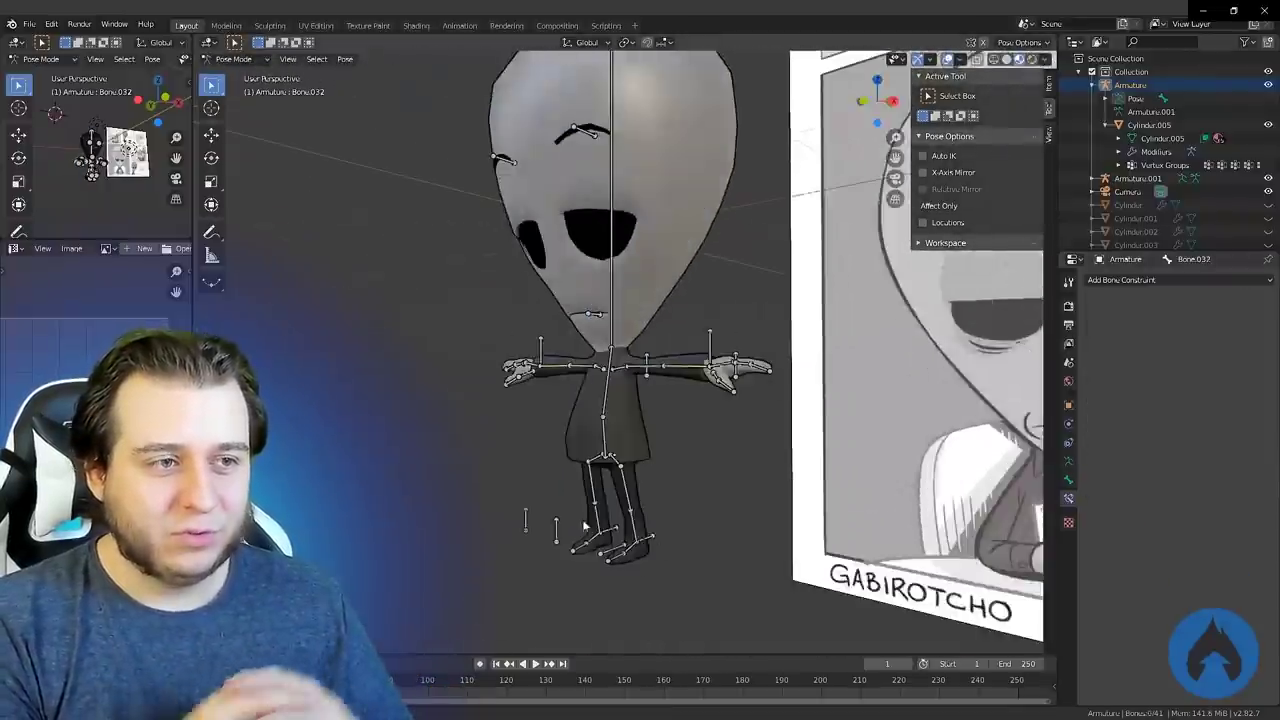
pyautogui.click(633, 527)
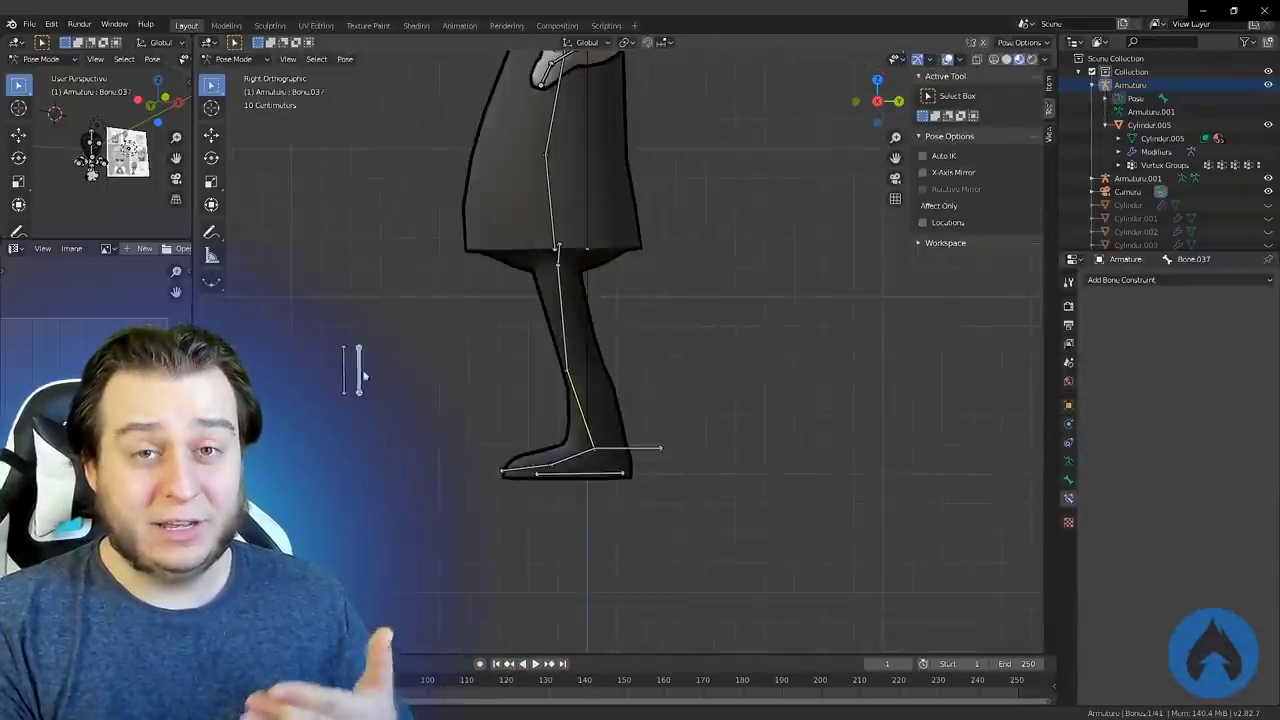
pyautogui.moveTo(362, 375); pyautogui.dragTo(548, 418, button='middle')
pyautogui.click(1145, 381)
pyautogui.click(1165, 381)
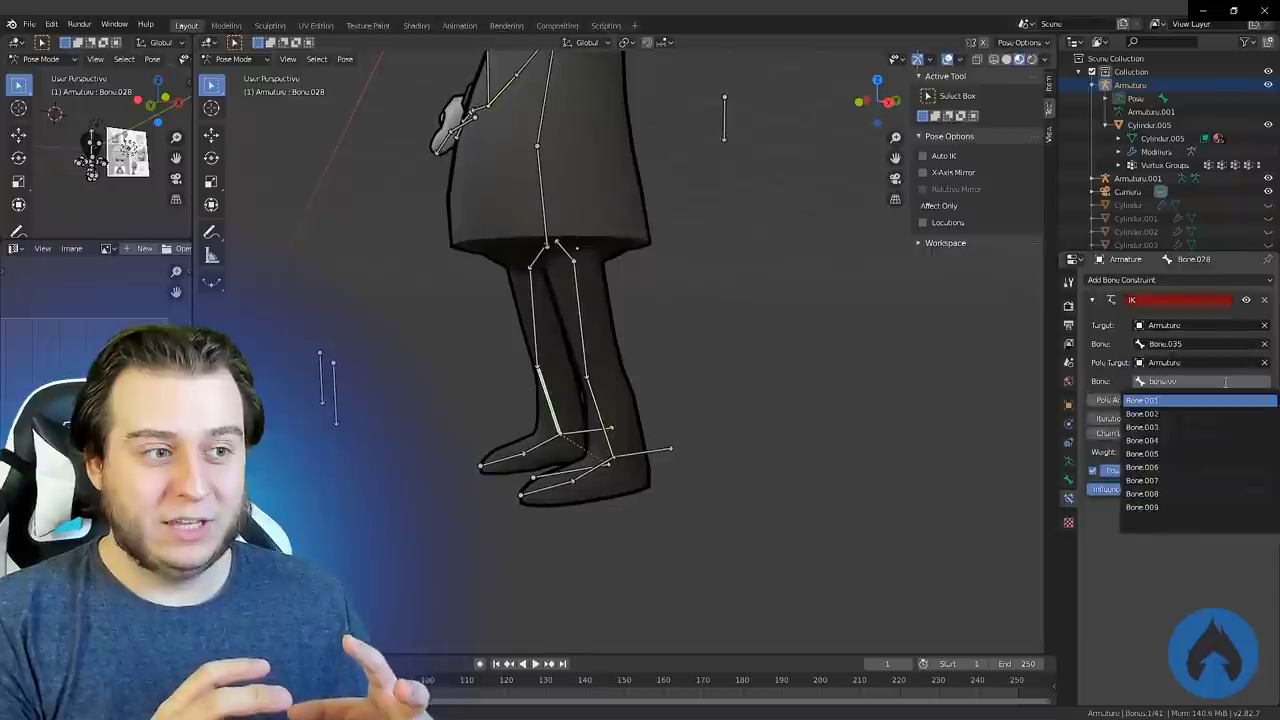
pyautogui.click(1137, 405)
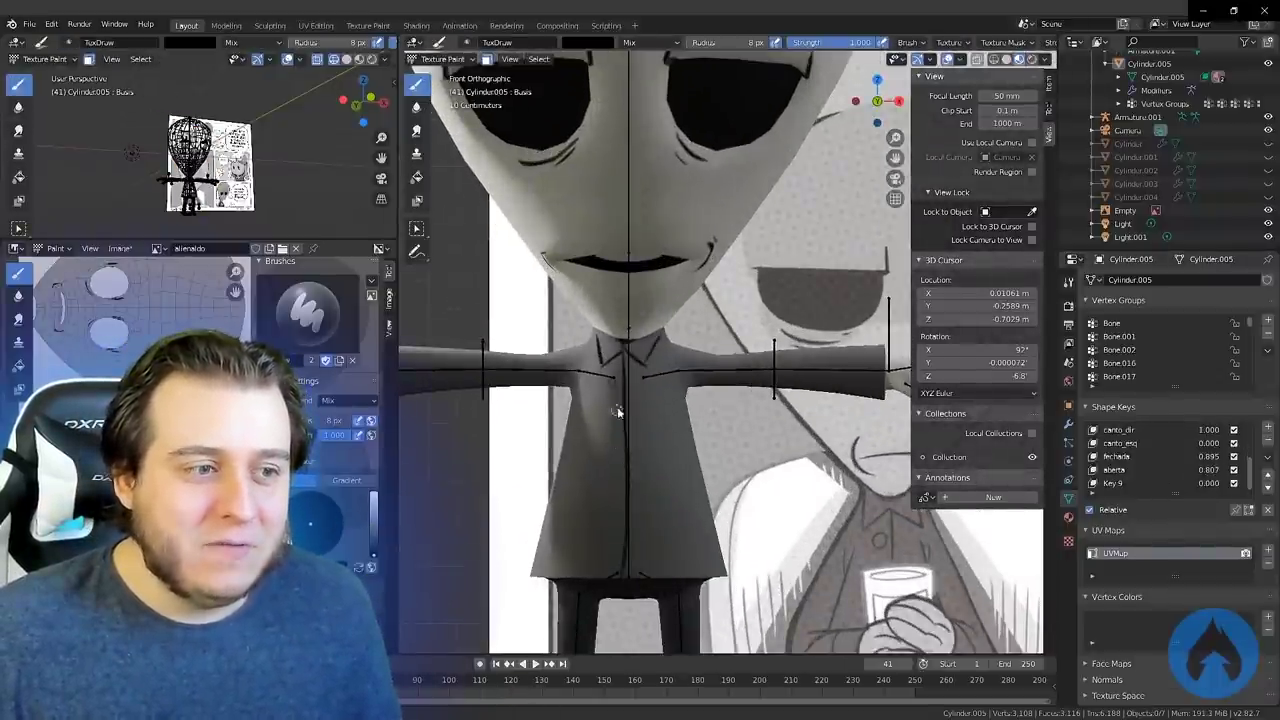
# Examine the alien's painted face and clothing from several angles and distances
pyautogui.moveTo(681, 370); pyautogui.dragTo(577, 299, button='middle')
pyautogui.moveTo(640, 330)
pyautogui.mouseDown(button='middle')
pyautogui.moveTo(600, 294)
pyautogui.moveTo(689, 351)
pyautogui.moveTo(846, 257)
pyautogui.moveTo(720, 366)
pyautogui.moveTo(651, 348)
pyautogui.moveTo(706, 388)
pyautogui.moveTo(672, 360)
pyautogui.moveTo(672, 165)
pyautogui.mouseUp(button='middle')
pyautogui.moveTo(717, 291)
pyautogui.mouseDown(button='middle')
pyautogui.moveTo(705, 315)
pyautogui.moveTo(740, 300)
pyautogui.moveTo(716, 300)
pyautogui.mouseUp(button='middle')
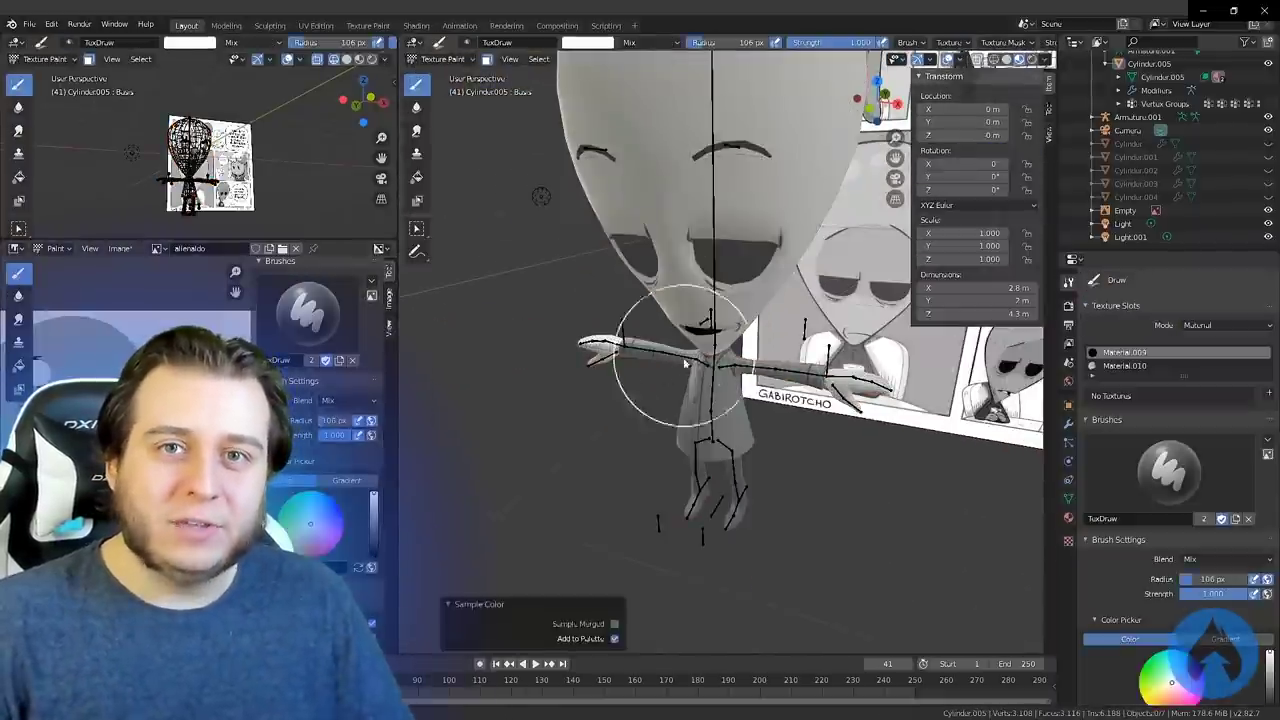
pyautogui.scroll(4, 613, 311)
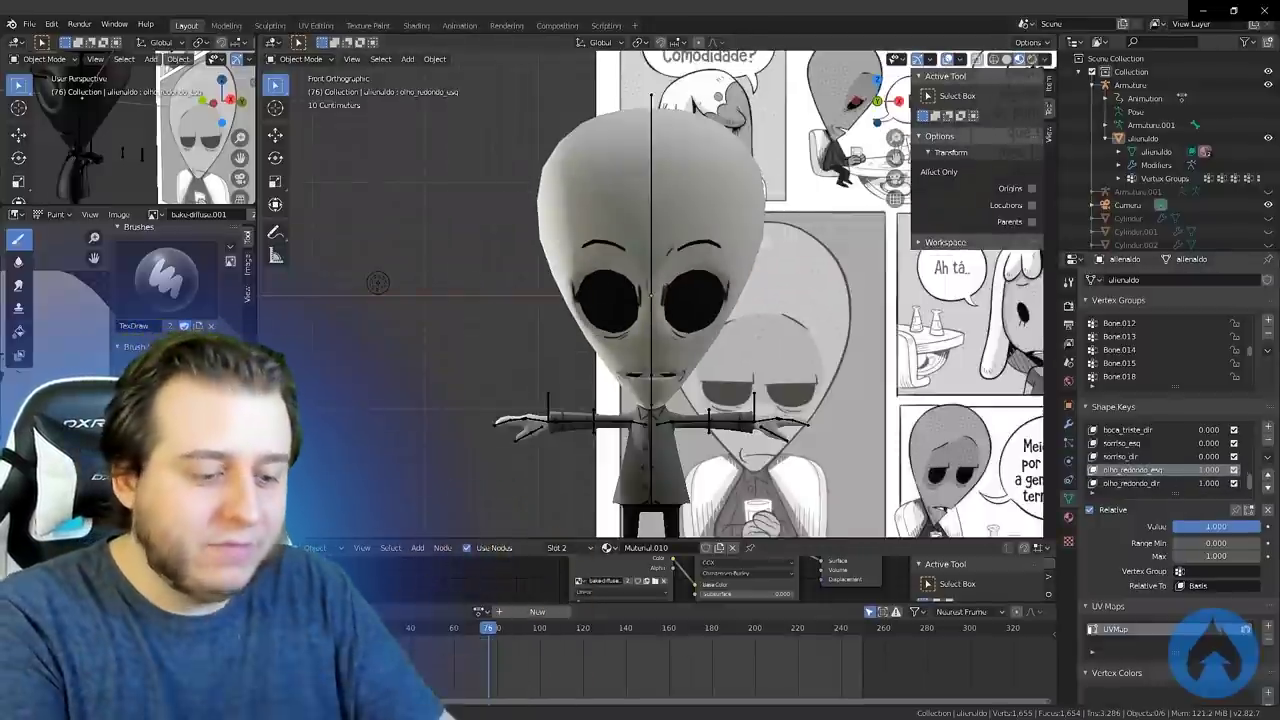
pyautogui.moveTo(660, 305)
pyautogui.mouseDown(button='middle')
pyautogui.moveTo(698, 311)
pyautogui.moveTo(670, 316)
pyautogui.mouseUp(button='middle')
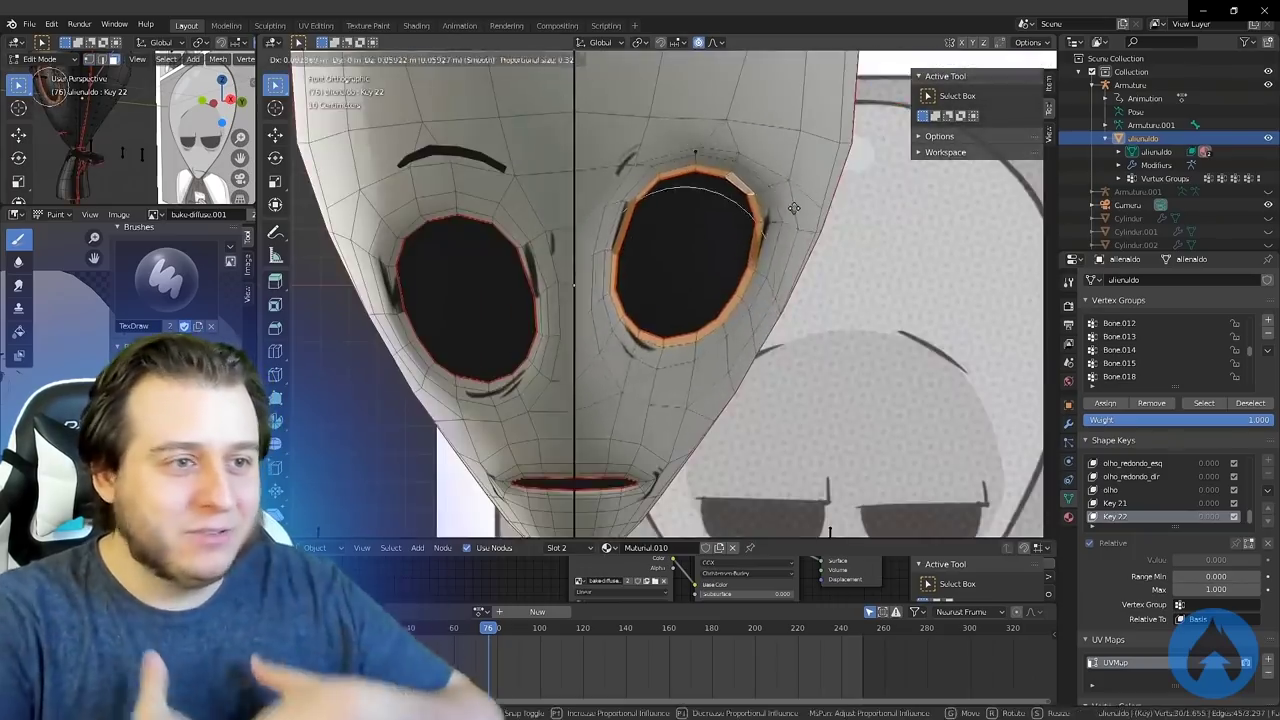
# Reshape one eye outline with proportional editing for shape key Key 22 and check the face from the side
pyautogui.click(793, 208)
pyautogui.moveTo(793, 208); pyautogui.dragTo(741, 302, button='middle')
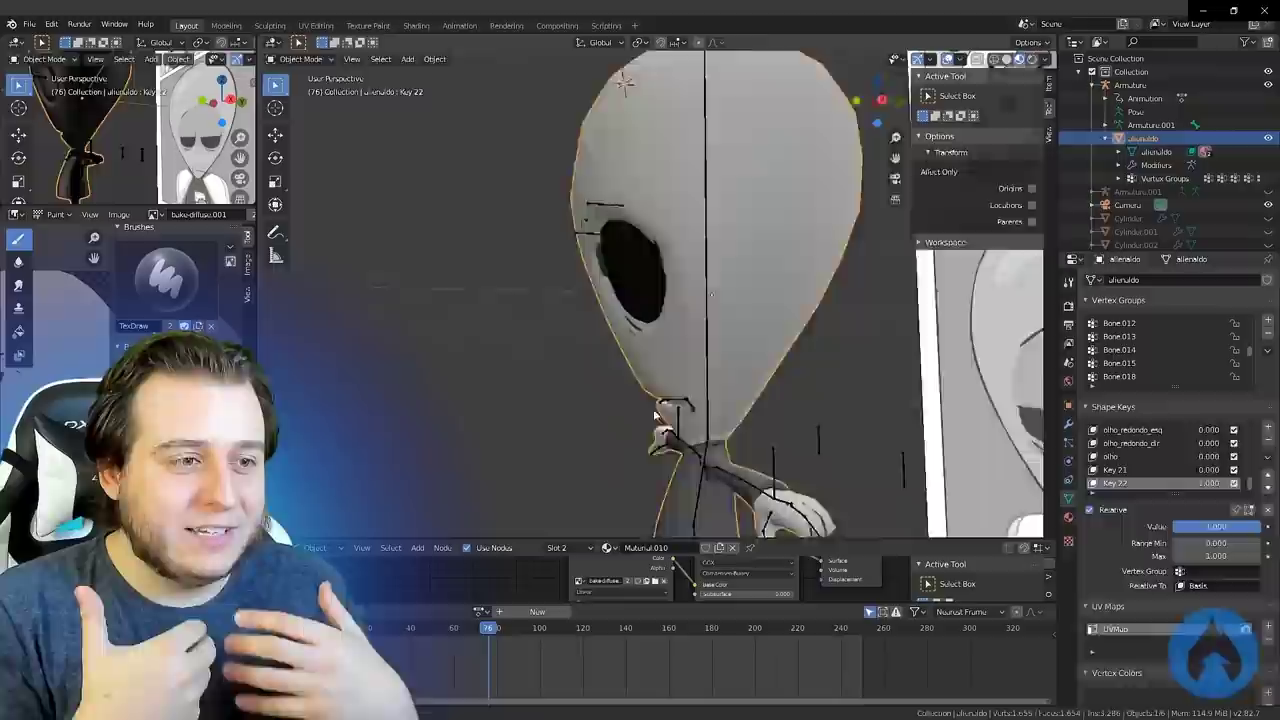
pyautogui.scroll(6, 723, 335)
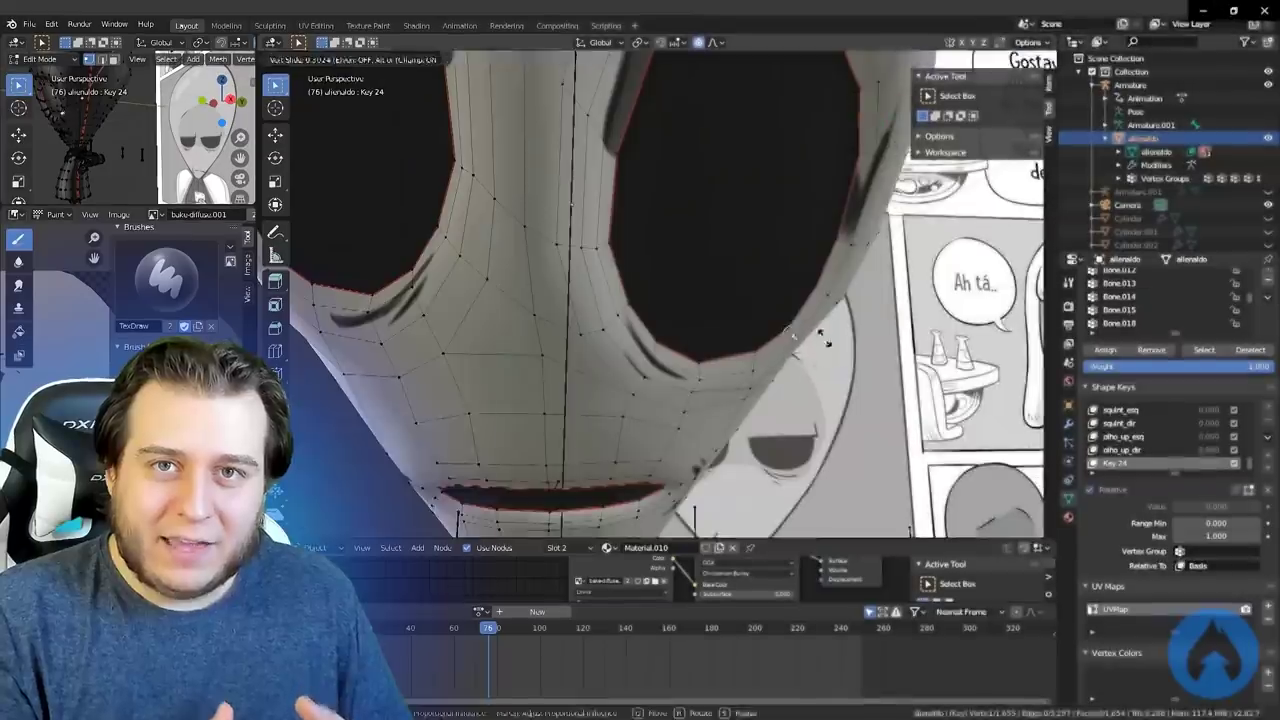
pyautogui.scroll(4, 826, 300)
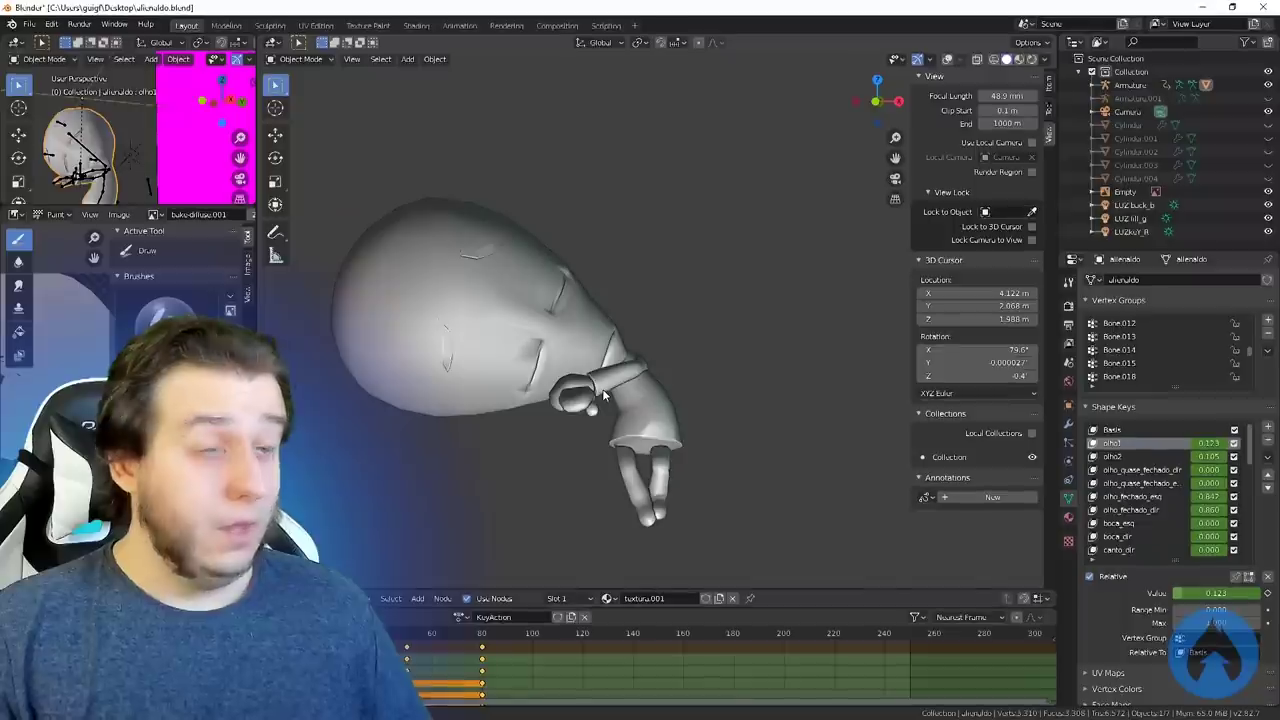
# Display the posed alien with rendered shading in the main viewport
pyautogui.press('space')
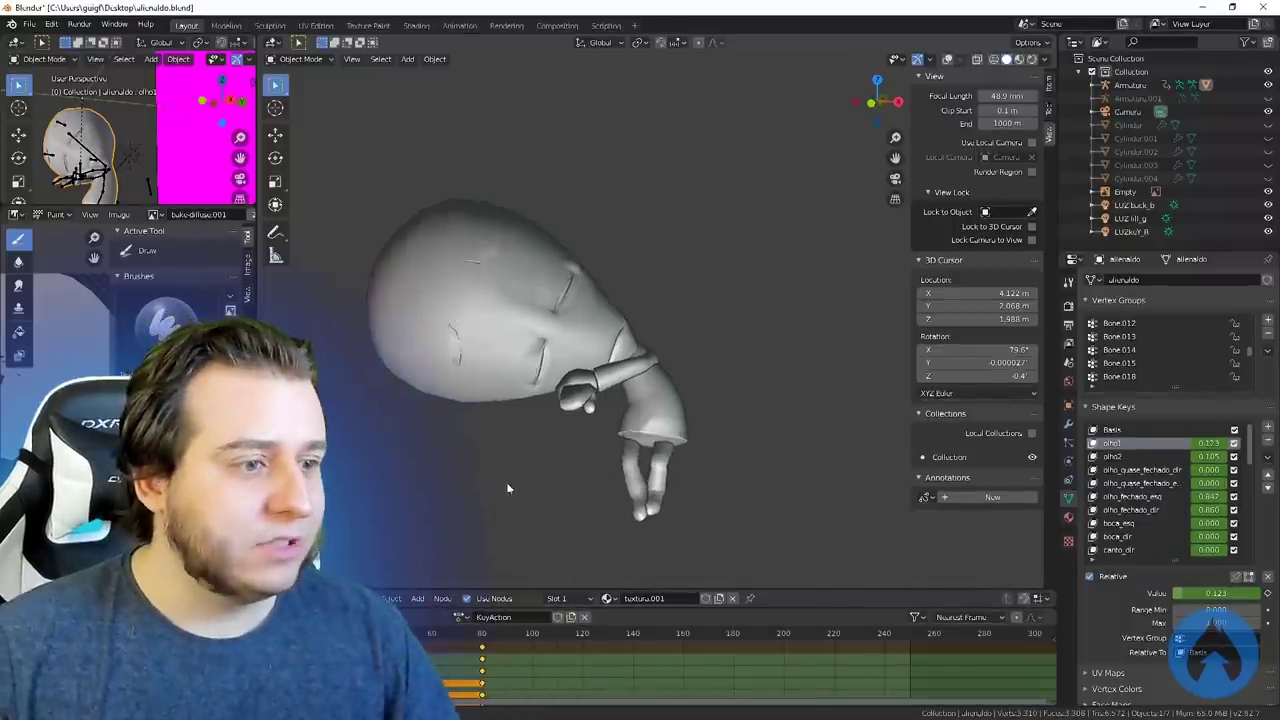
pyautogui.press('Escape')
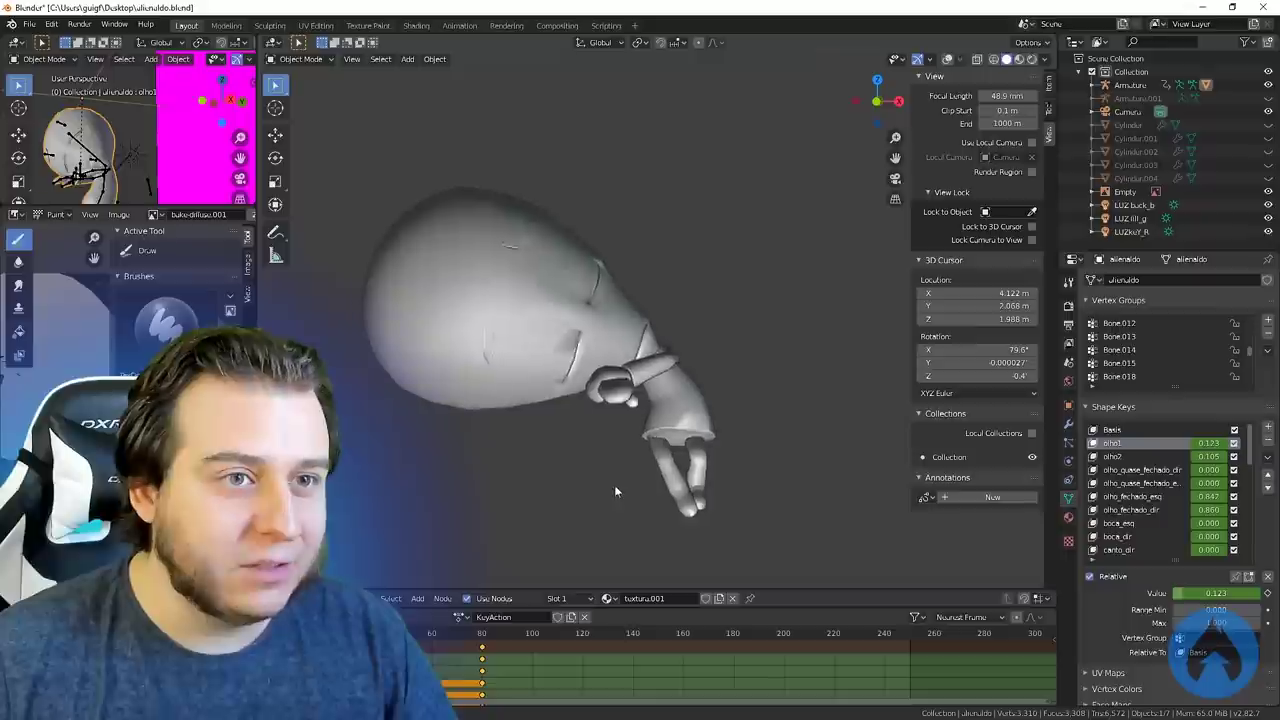
pyautogui.scroll(3, 640, 470)
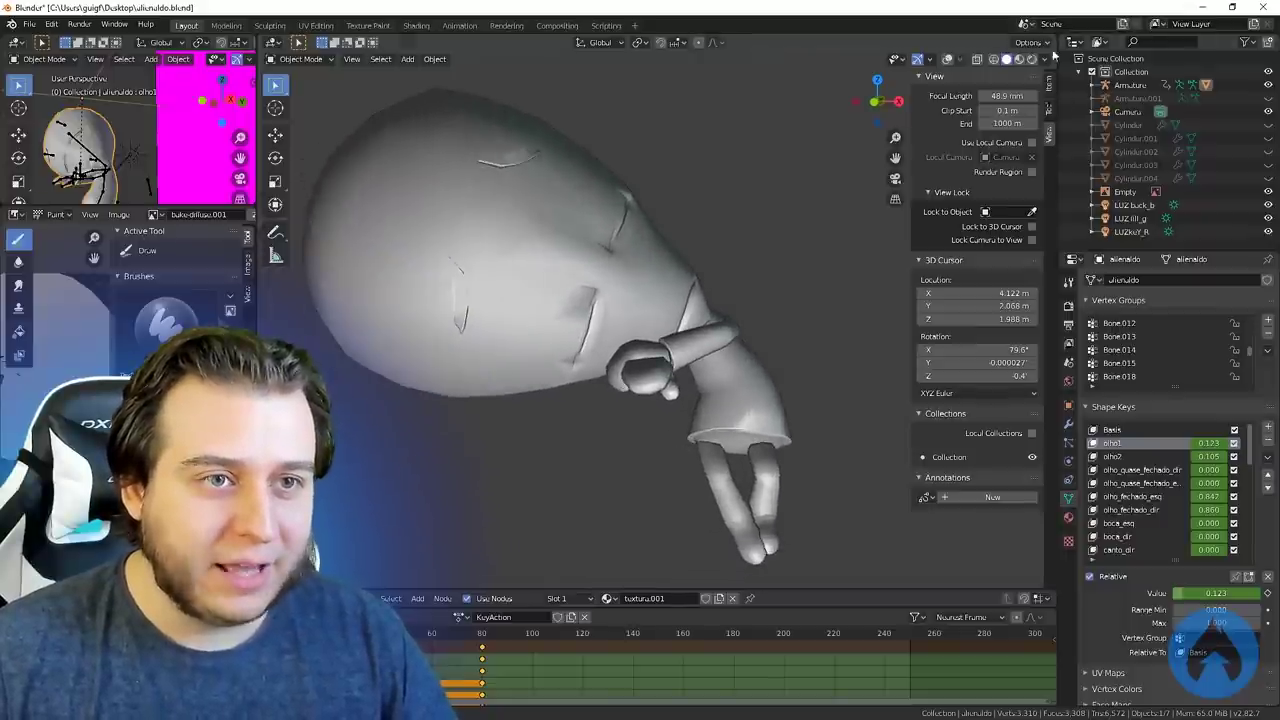
pyautogui.click(1030, 59)
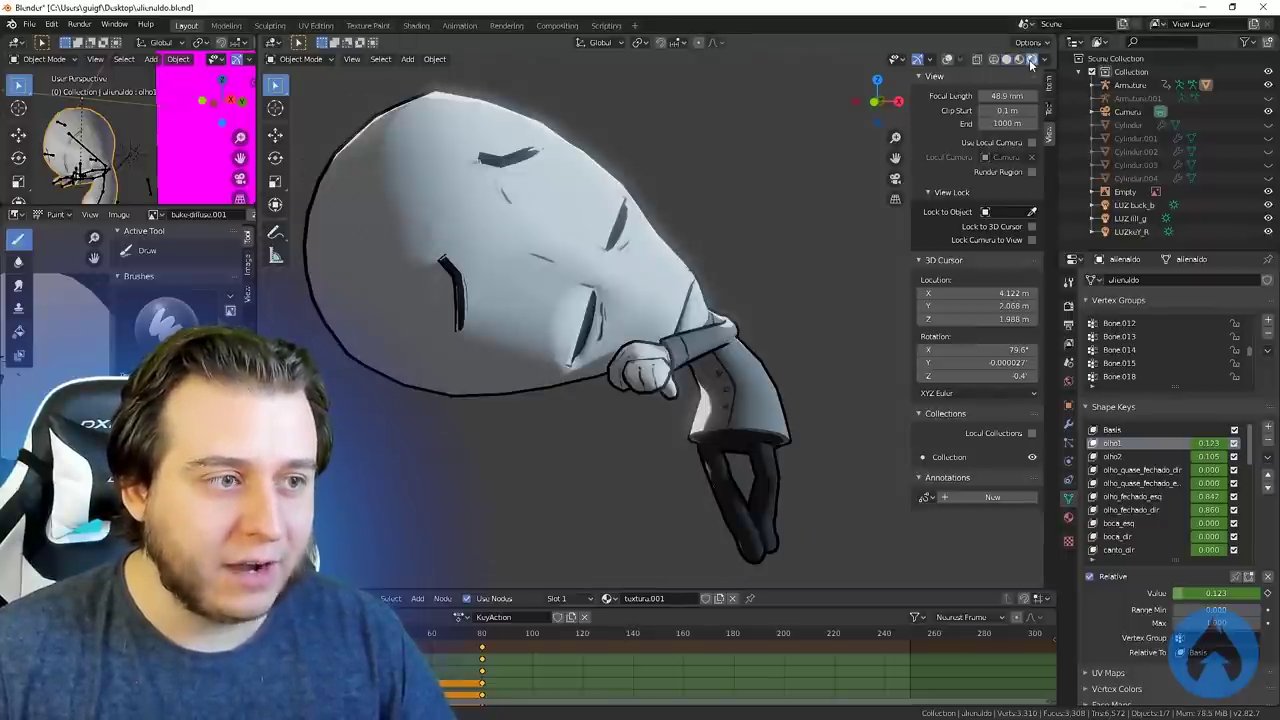
pyautogui.moveTo(737, 344); pyautogui.dragTo(760, 389, button='middle')
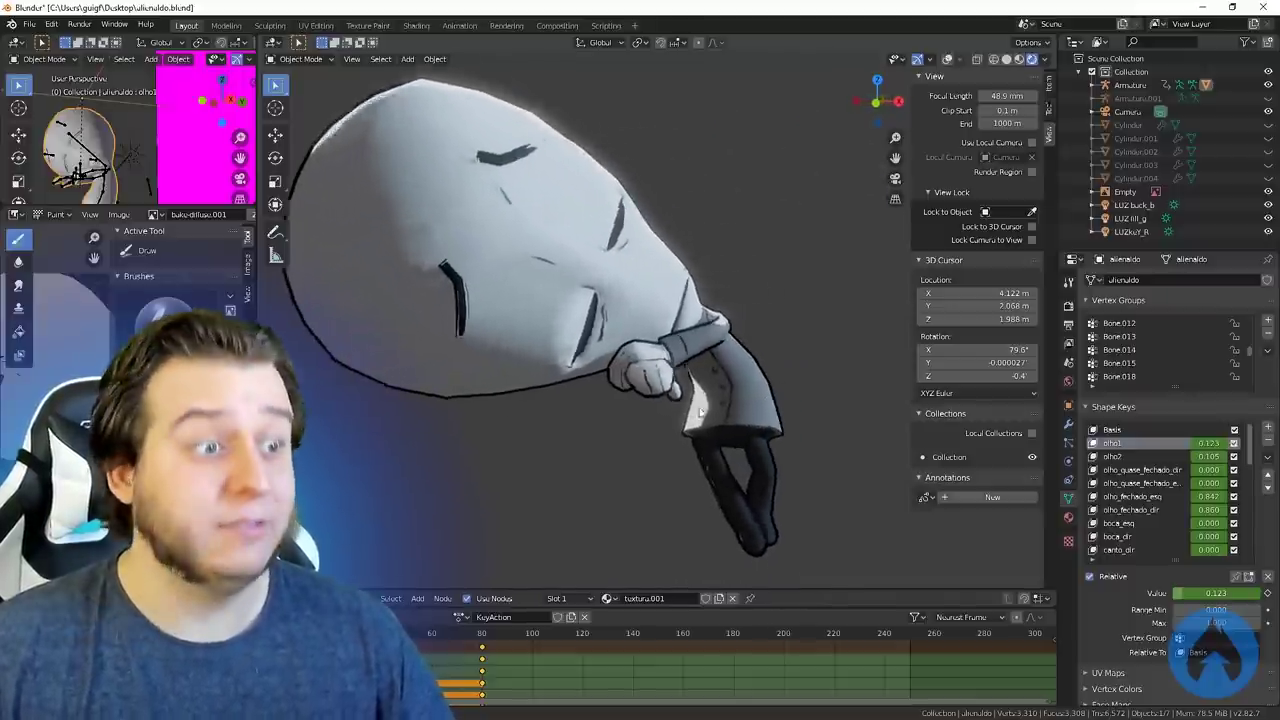
# Examine the rendered alien's shading and black outline from several angles and distances
pyautogui.scroll(5, 825, 400)
pyautogui.scroll(-5, 825, 406)
pyautogui.moveTo(650, 430); pyautogui.dragTo(727, 392, button='middle')
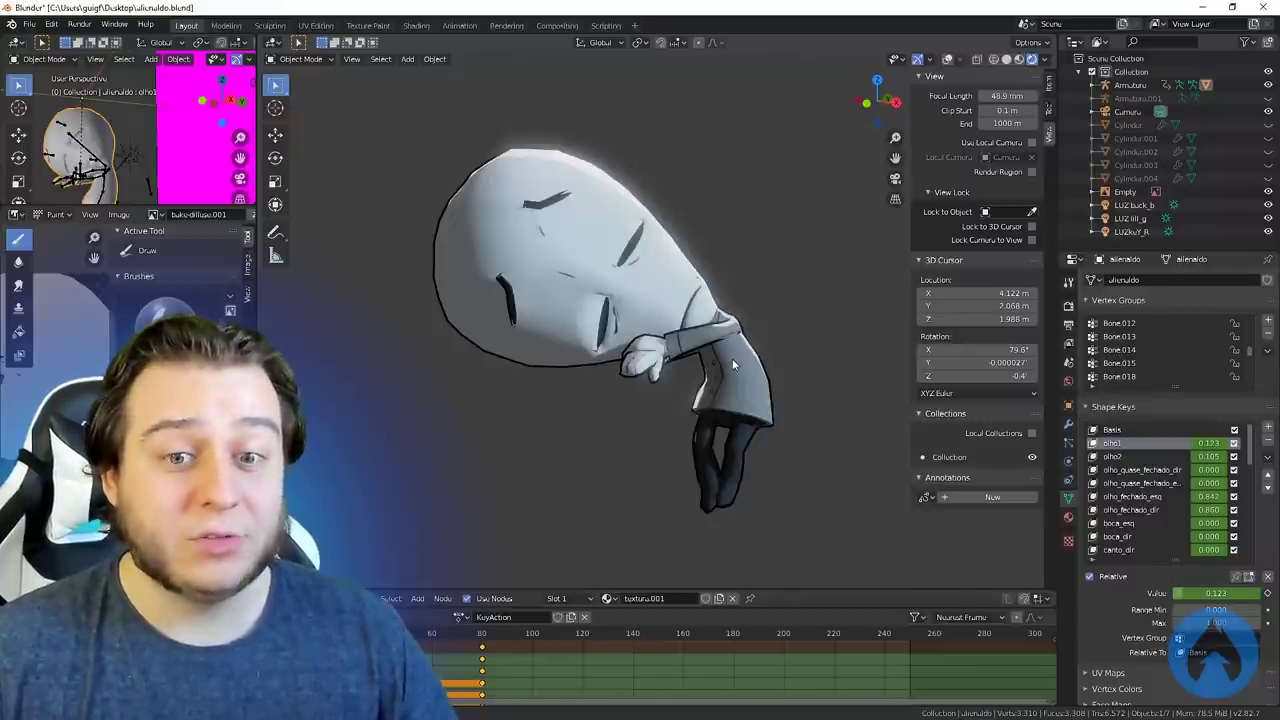
pyautogui.moveTo(732, 358)
pyautogui.mouseDown(button='middle')
pyautogui.moveTo(740, 446)
pyautogui.moveTo(758, 440)
pyautogui.moveTo(511, 324)
pyautogui.moveTo(533, 335)
pyautogui.mouseUp(button='middle')
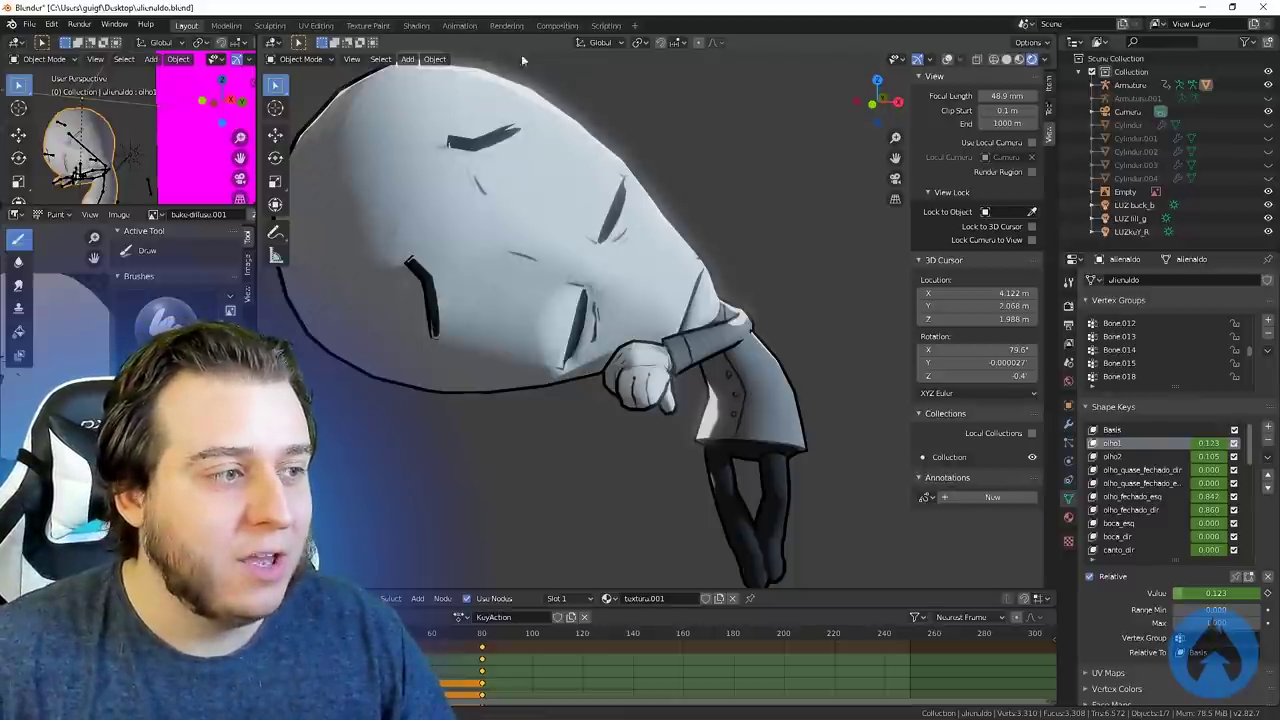
pyautogui.scroll(-2, 830, 476)
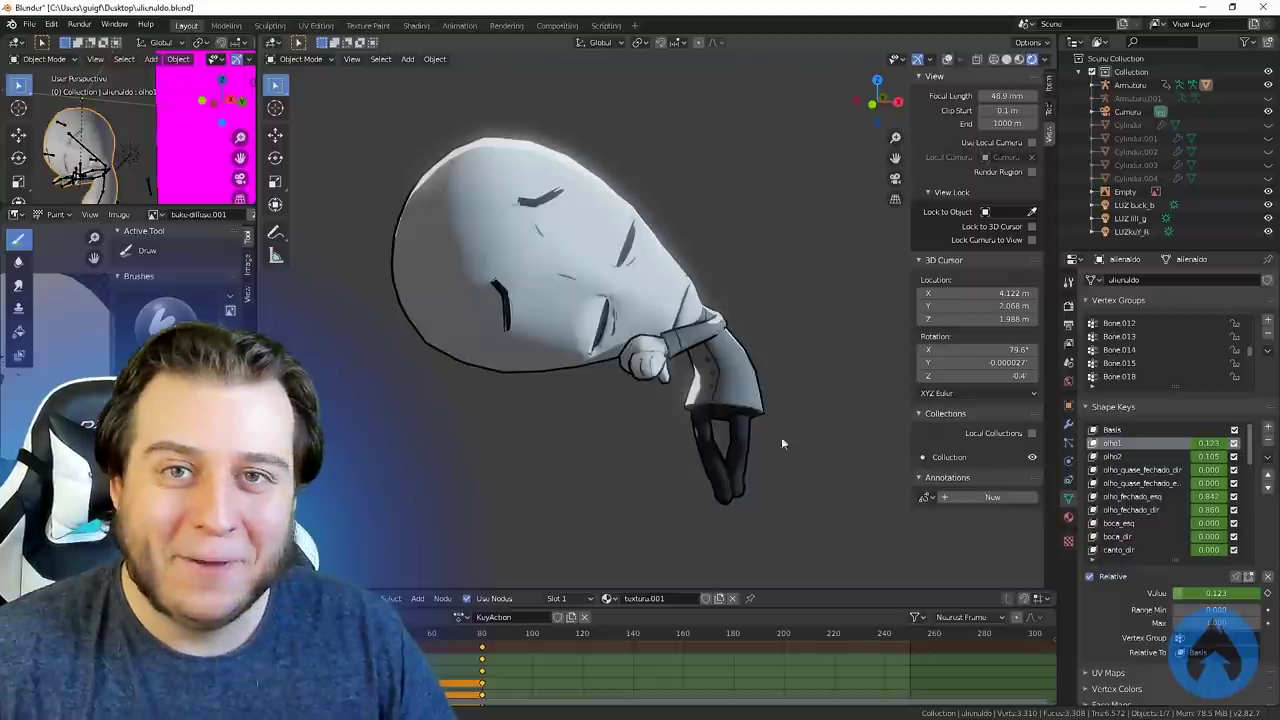
pyautogui.moveTo(781, 436); pyautogui.dragTo(720, 460, button='middle')
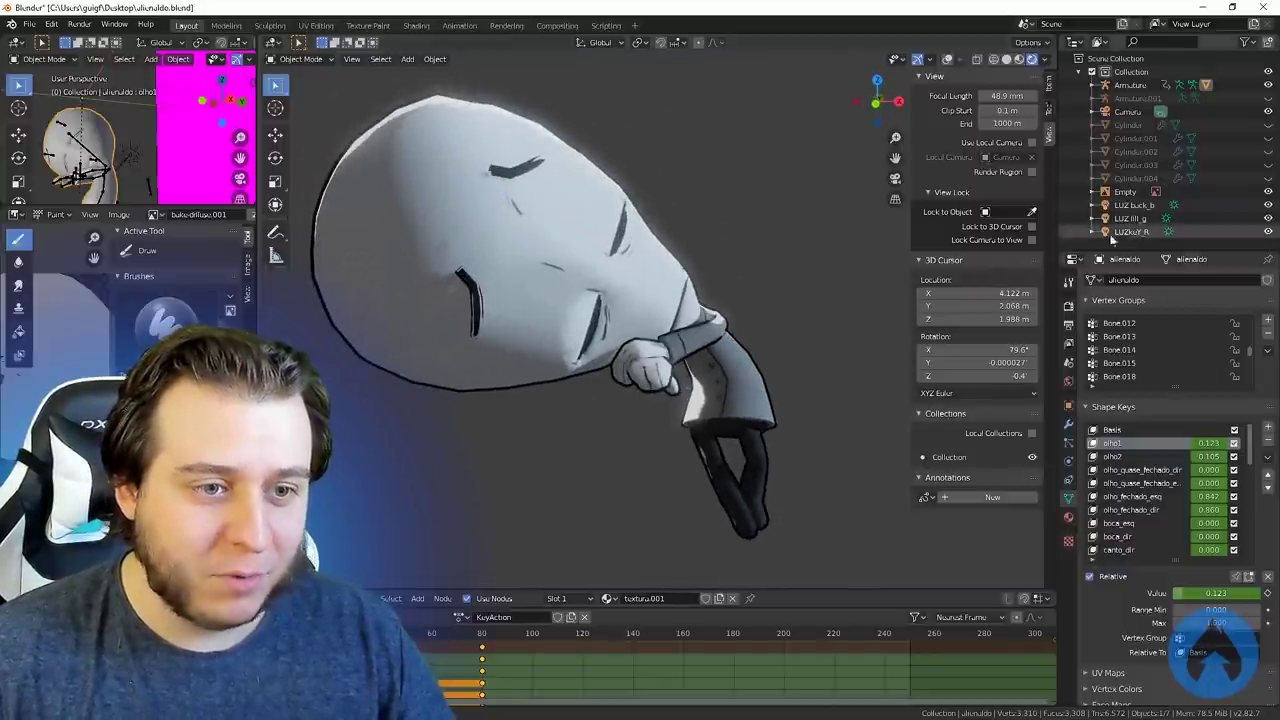
# Show the alien's textura.001 material settings and split the main viewport to add a Shader Editor with its nodes
pyautogui.click(1067, 518)
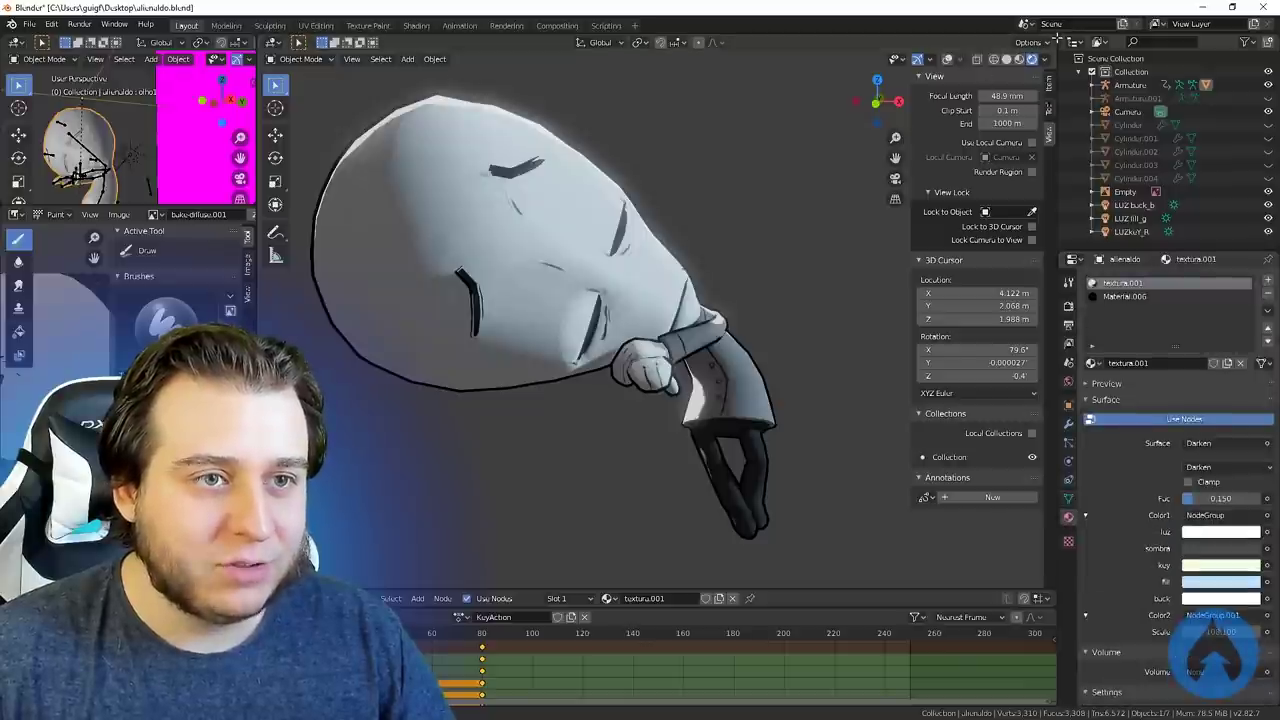
pyautogui.moveTo(1057, 37); pyautogui.dragTo(672, 50)
pyautogui.click(712, 59)
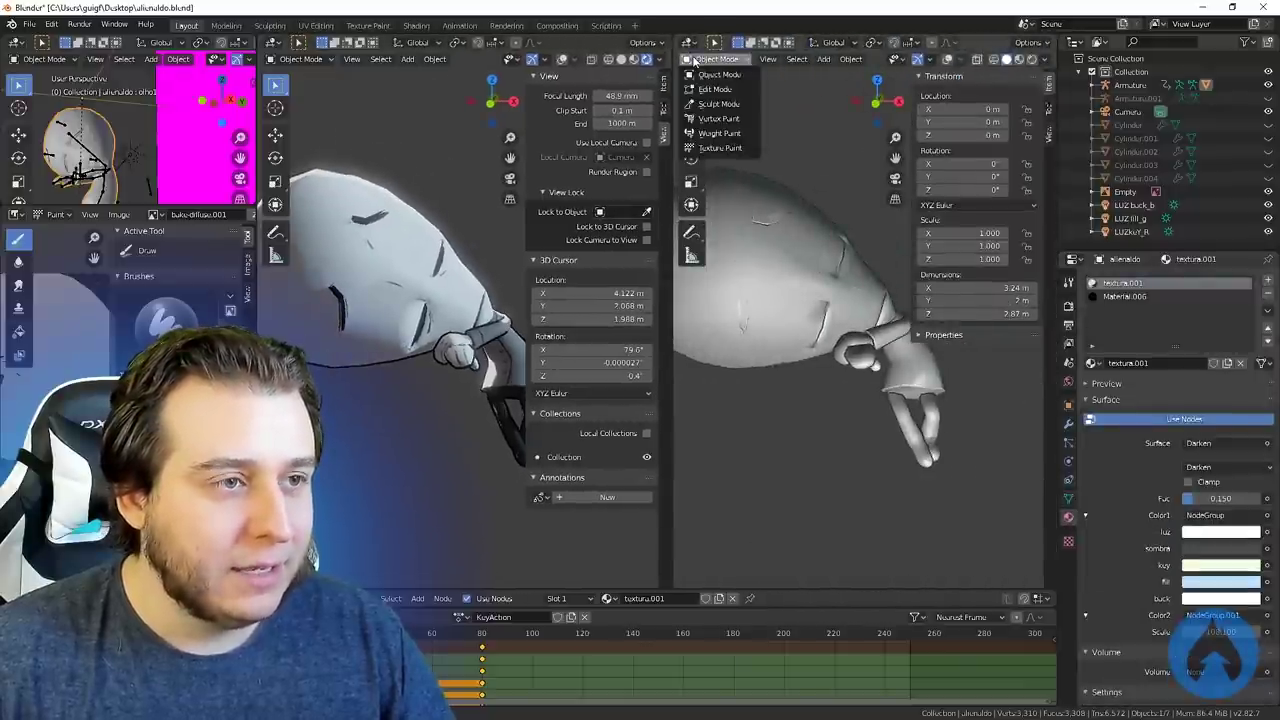
pyautogui.click(689, 43)
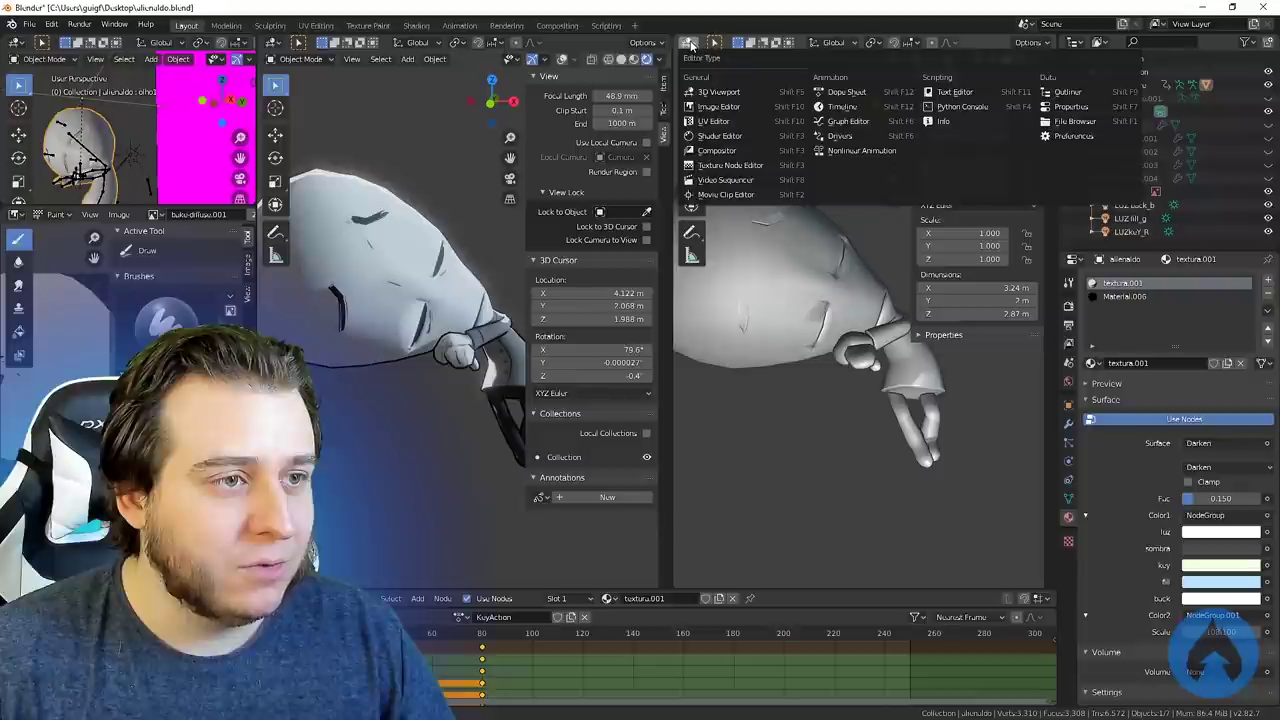
pyautogui.click(741, 138)
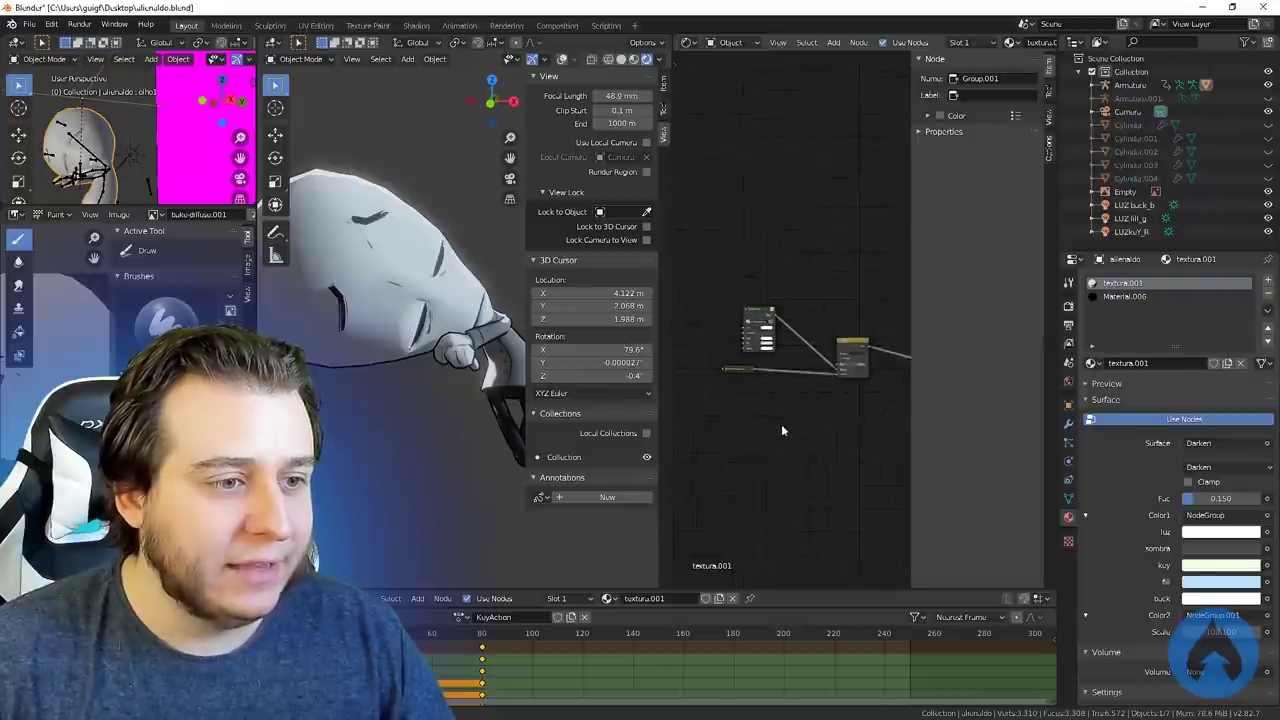
pyautogui.scroll(2, 779, 454)
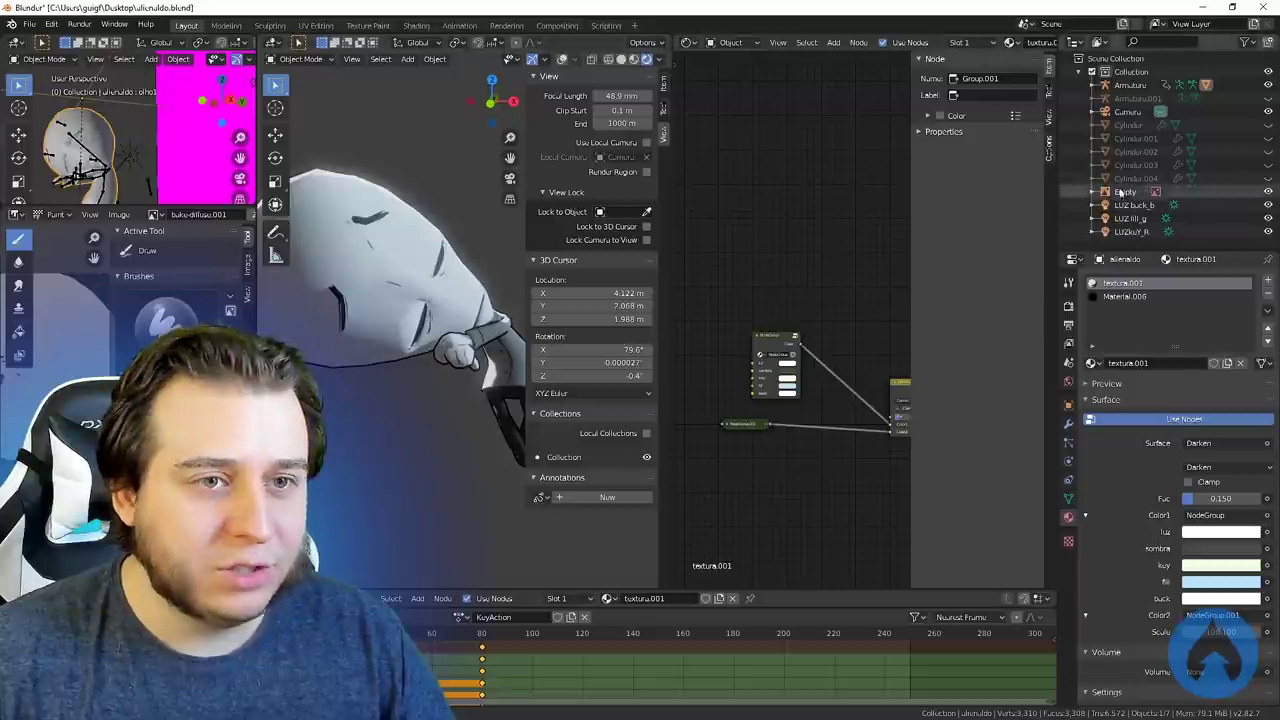
# Expand the Armature hierarchy, select the alienaldo mesh inside it and enter Edit Mode
pyautogui.click(1139, 88)
pyautogui.click(1094, 84)
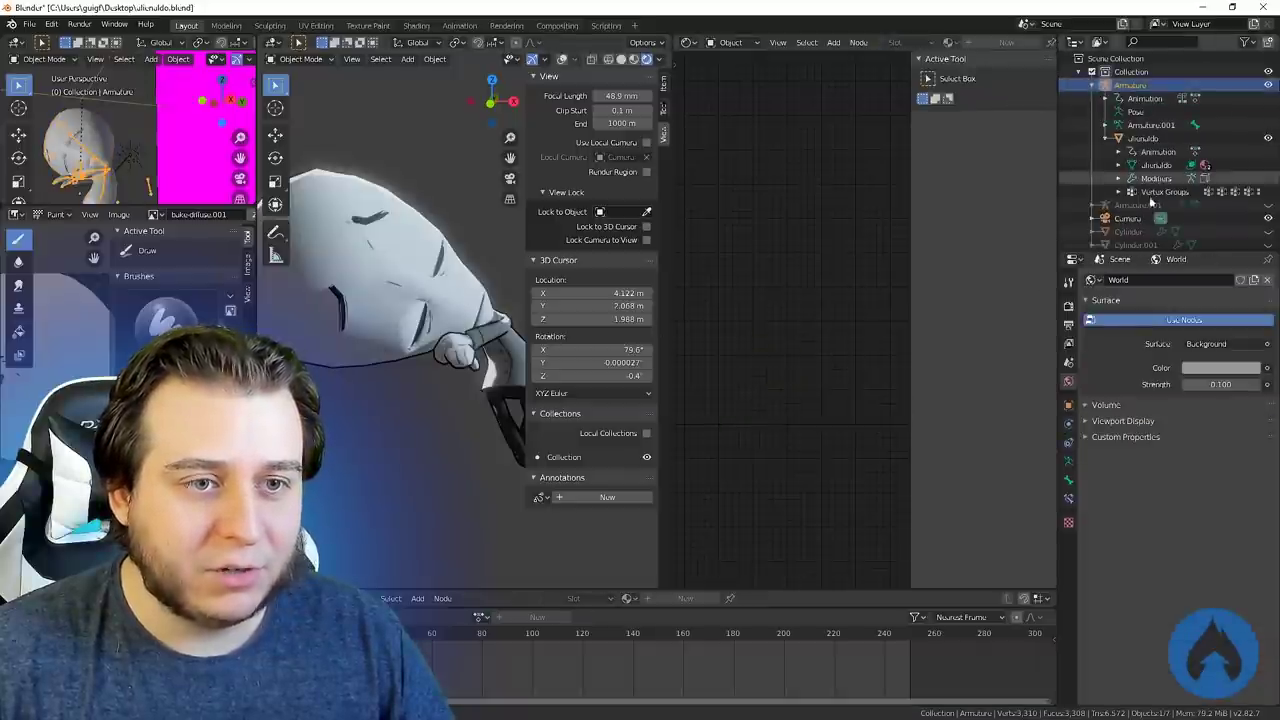
pyautogui.click(1155, 164)
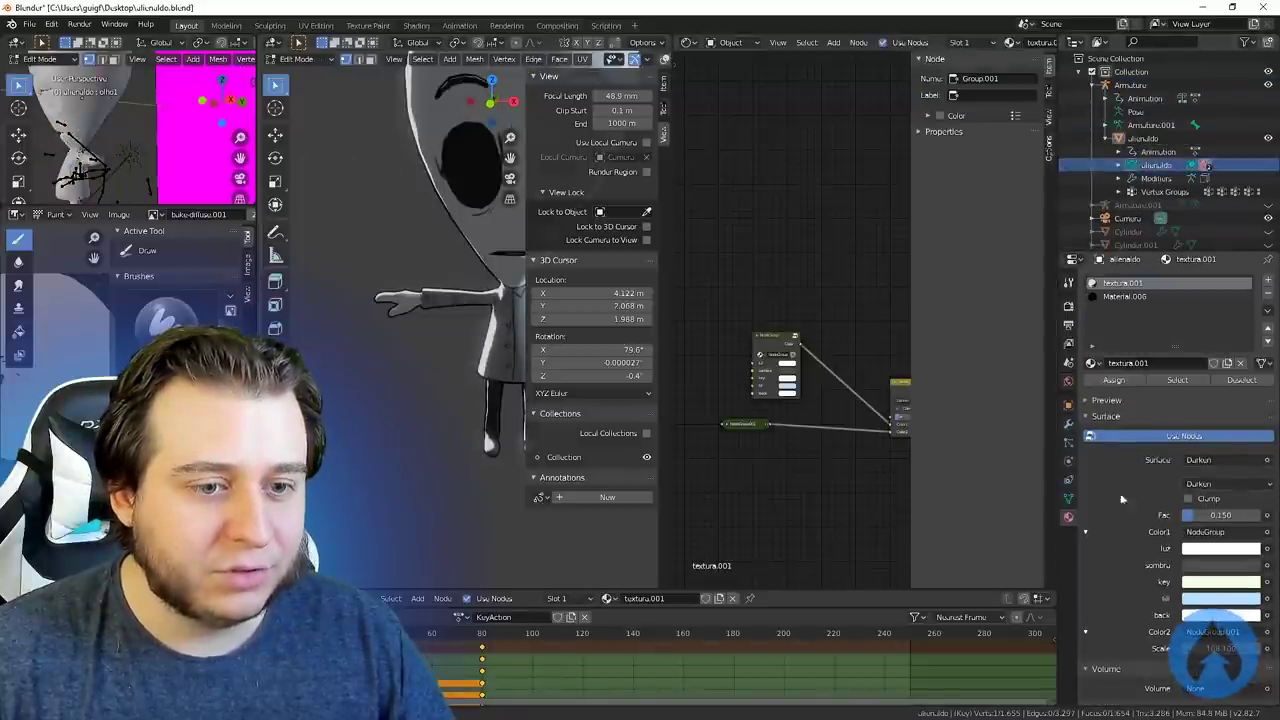
pyautogui.press('Tab')
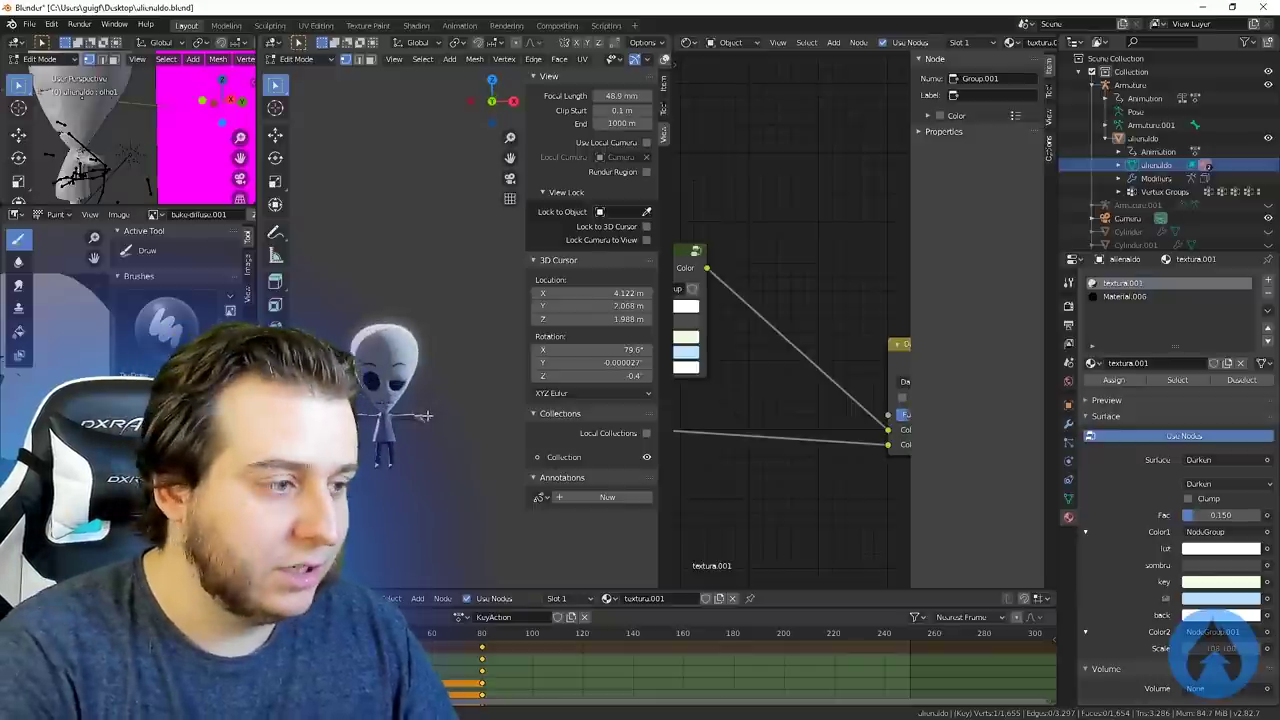
# Enter the NodeGroup.001 node group of textura.001 and widen the Shader Editor around its nodes
pyautogui.scroll(3, 433, 408)
pyautogui.keyDown('ctrl'); pyautogui.hscroll(-3, 740, 437); pyautogui.keyUp('ctrl')
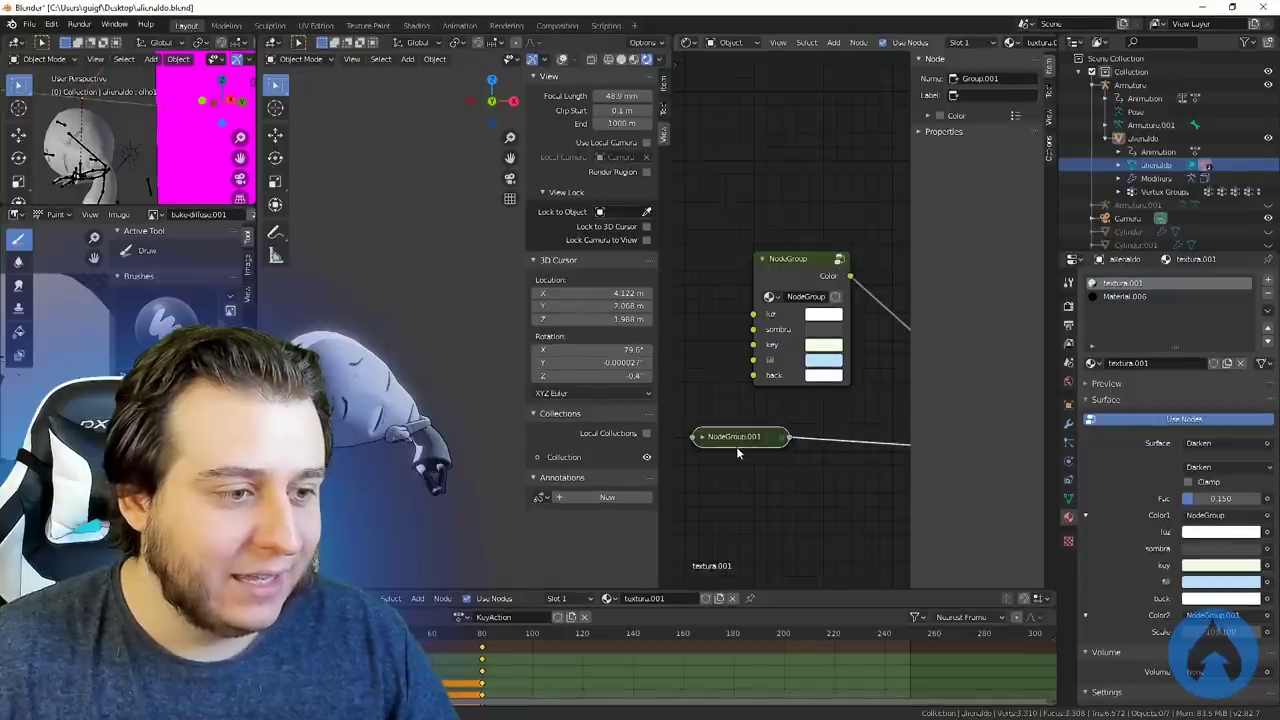
pyautogui.rightClick(736, 452)
pyautogui.press('Tab')
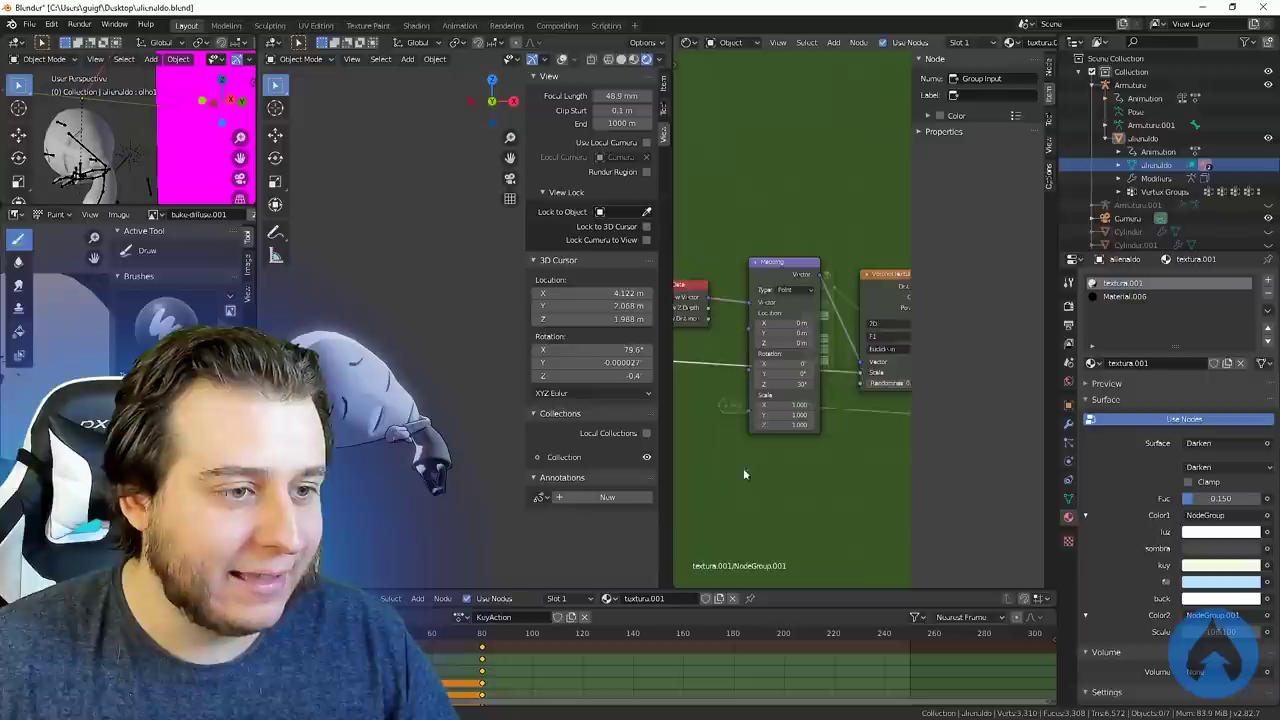
pyautogui.moveTo(664, 421); pyautogui.dragTo(352, 388)
pyautogui.moveTo(651, 463); pyautogui.dragTo(551, 500, button='middle')
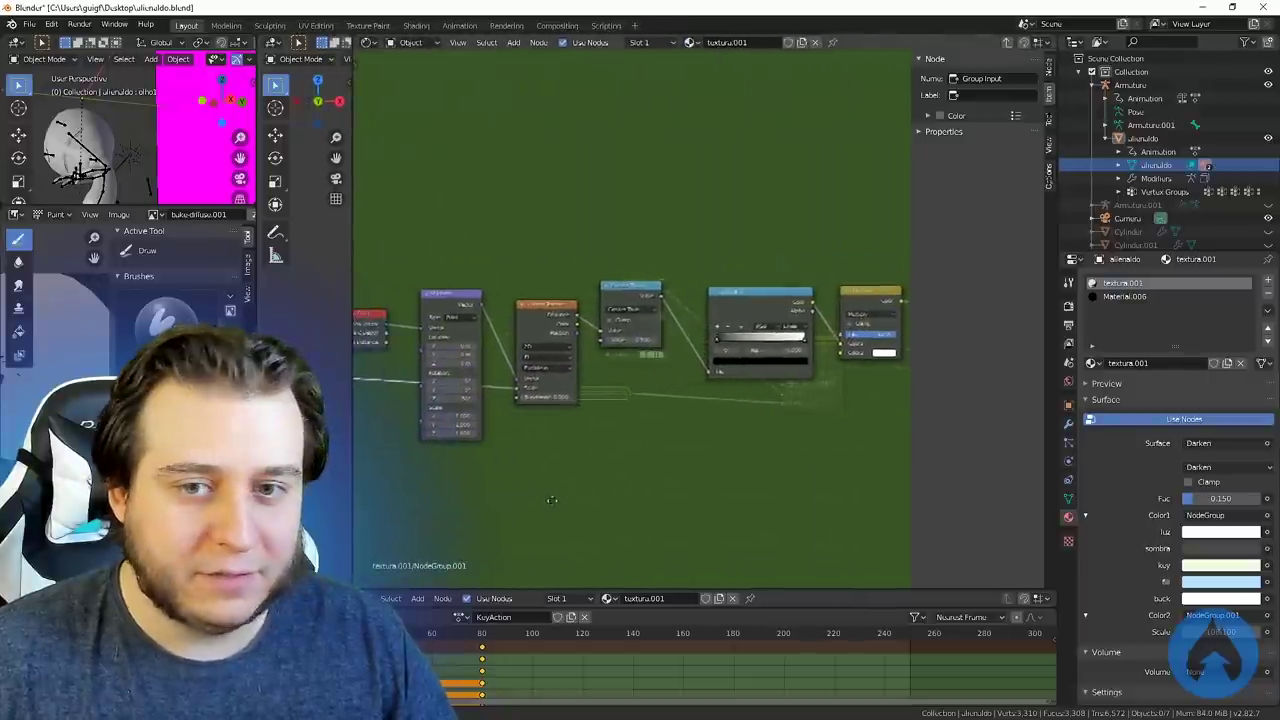
# Examine NodeGroup.001's node chain from Group Input and Camera Data through Mapping, Voronoi Texture, Greater Than and ColorRamp to Multiply
pyautogui.scroll(-3, 552, 500)
pyautogui.scroll(-2, 559, 498)
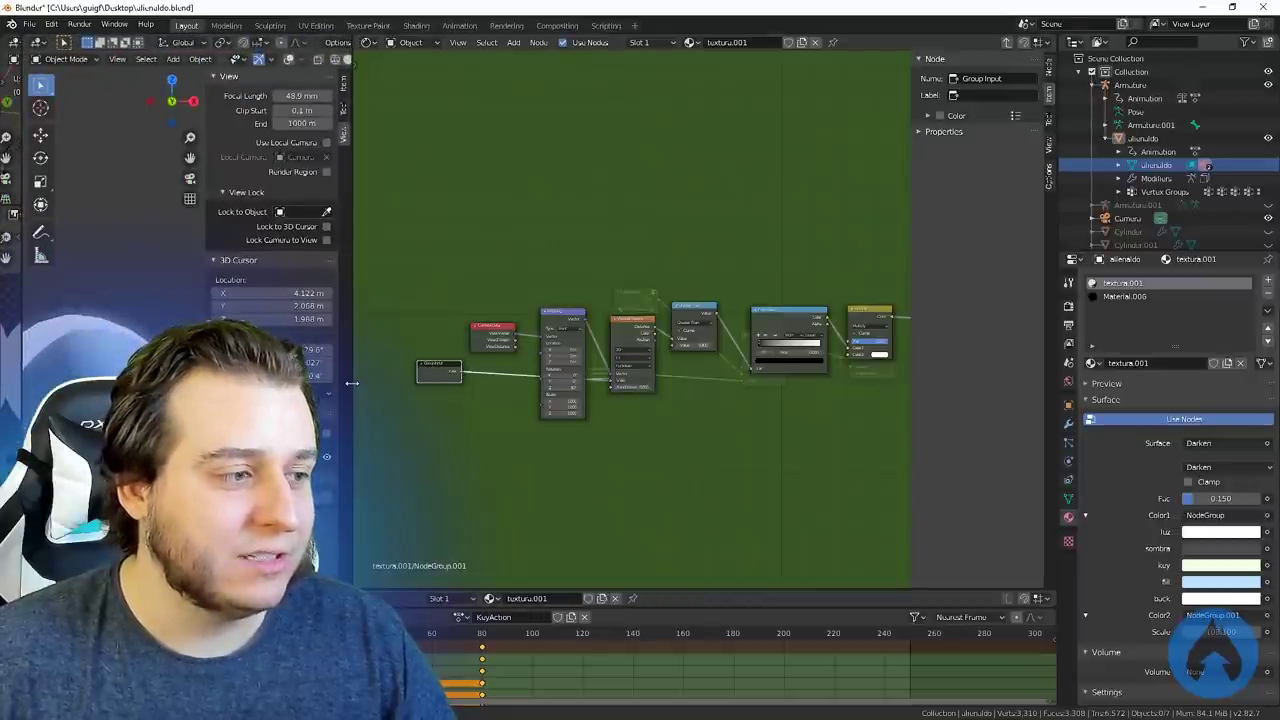
pyautogui.moveTo(352, 383); pyautogui.dragTo(424, 383)
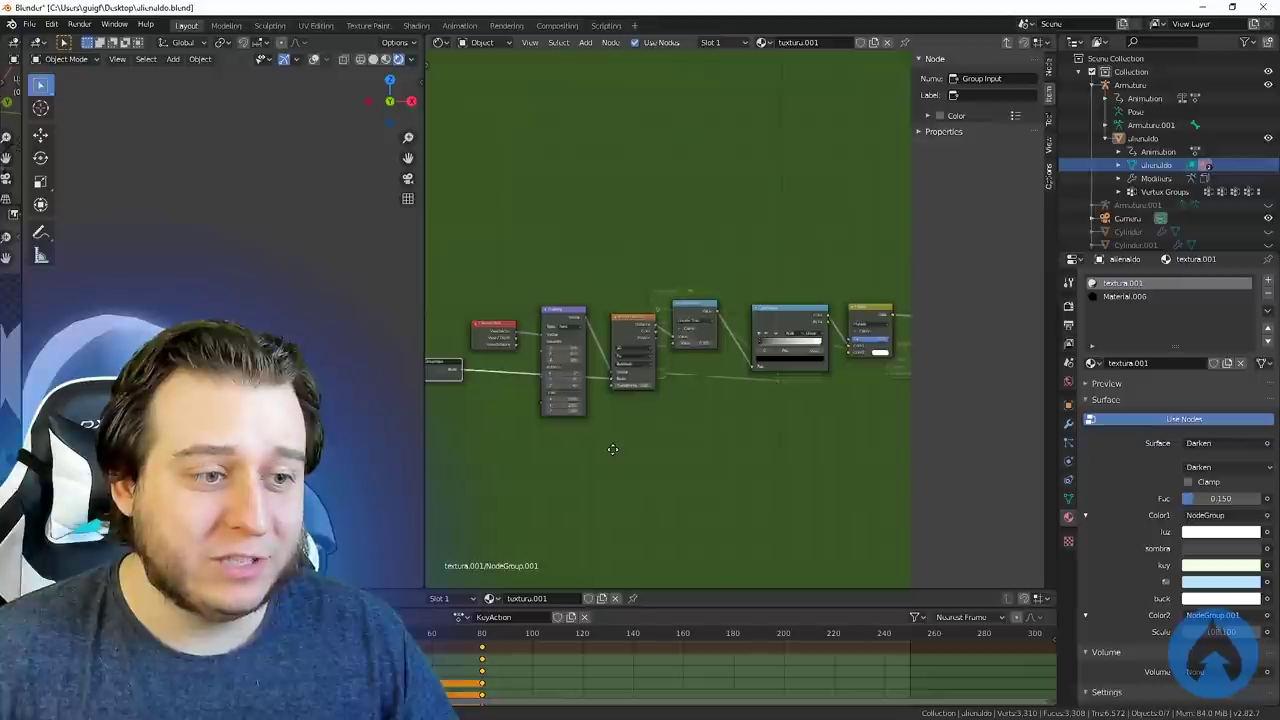
pyautogui.moveTo(612, 449); pyautogui.dragTo(614, 453, button='middle')
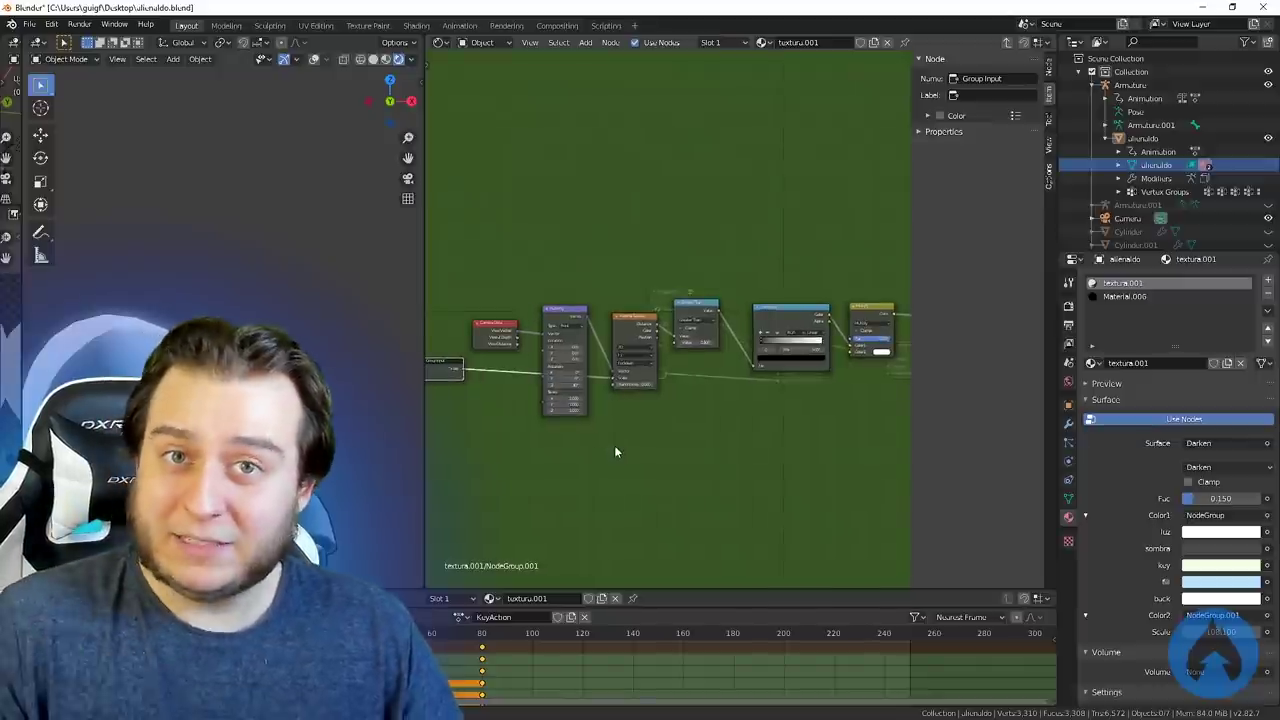
pyautogui.scroll(1, 589, 446)
pyautogui.scroll(3, 589, 447)
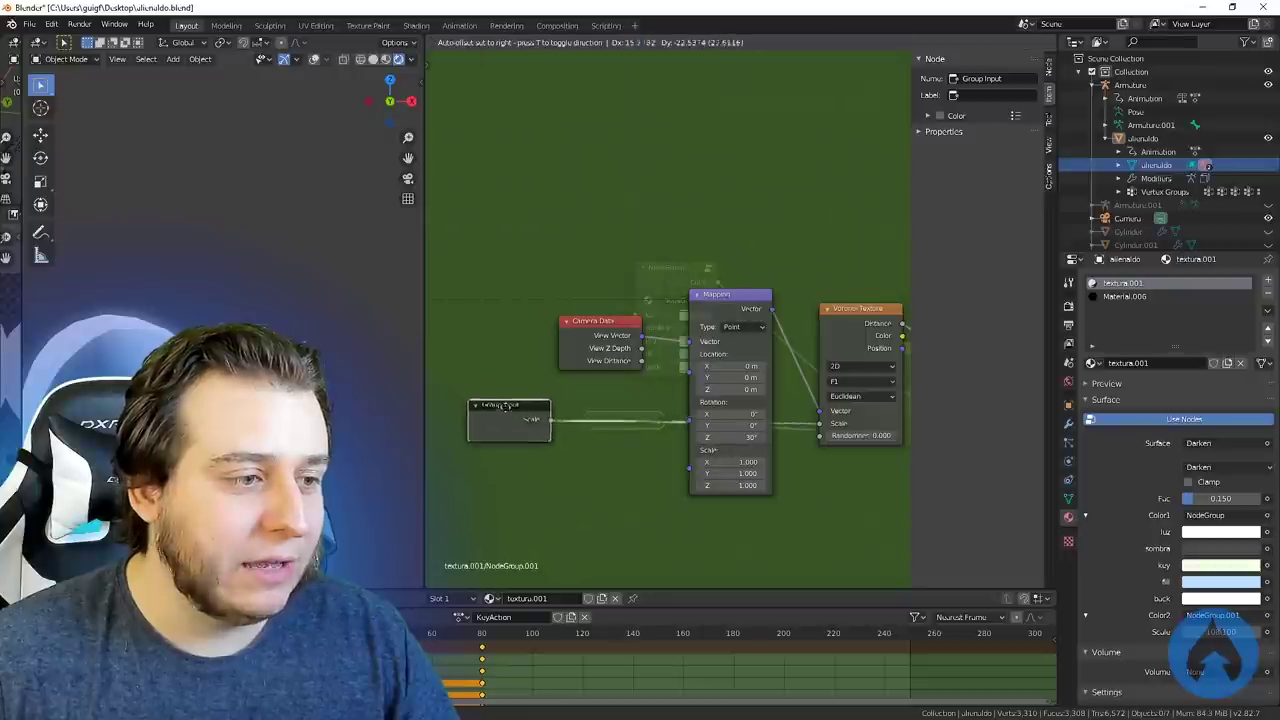
pyautogui.moveTo(876, 428); pyautogui.dragTo(580, 438, button='middle')
pyautogui.moveTo(756, 456); pyautogui.dragTo(563, 461, button='middle')
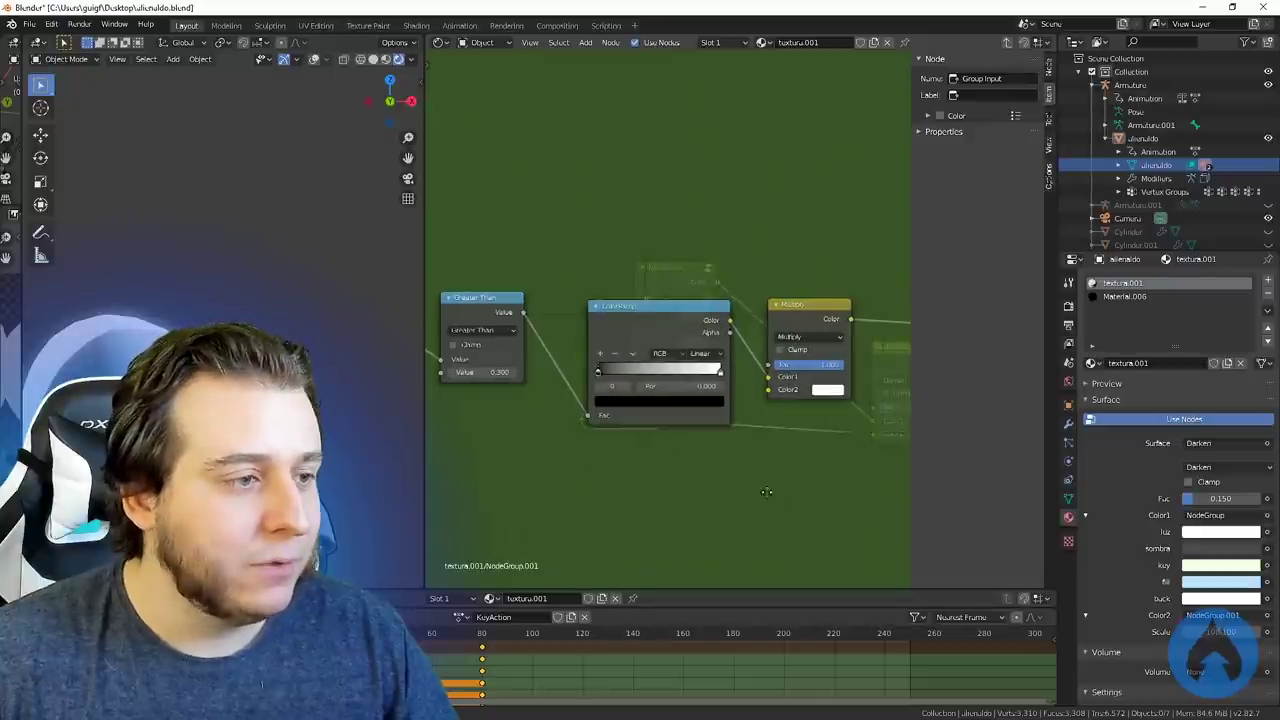
pyautogui.moveTo(673, 511); pyautogui.dragTo(730, 514, button='middle')
# Leave NodeGroup.001, enter the shading NodeGroup and enlarge the Shader Editor to fit its whole node network
pyautogui.press('Tab')
pyautogui.moveTo(820, 486); pyautogui.dragTo(690, 483, button='middle')
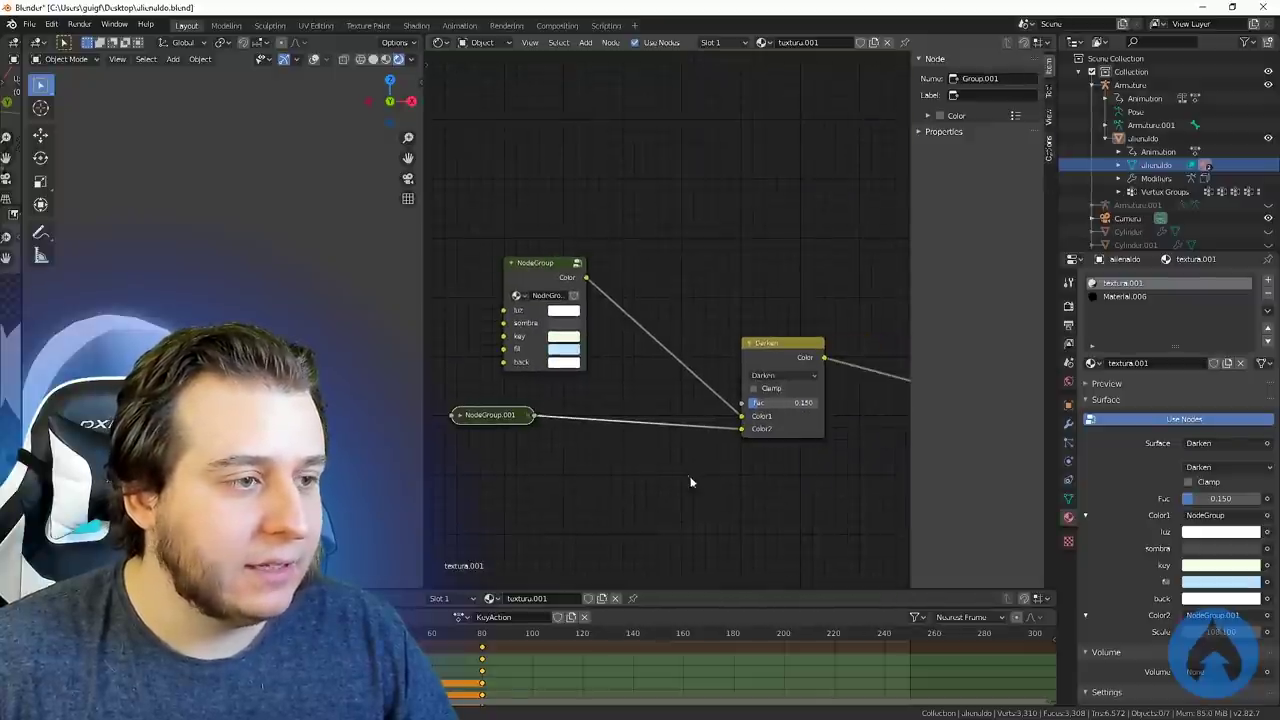
pyautogui.keyDown('ctrl'); pyautogui.hscroll(5, 688, 528); pyautogui.keyUp('ctrl')
pyautogui.keyDown('ctrl'); pyautogui.hscroll(-7, 826, 494); pyautogui.keyUp('ctrl')
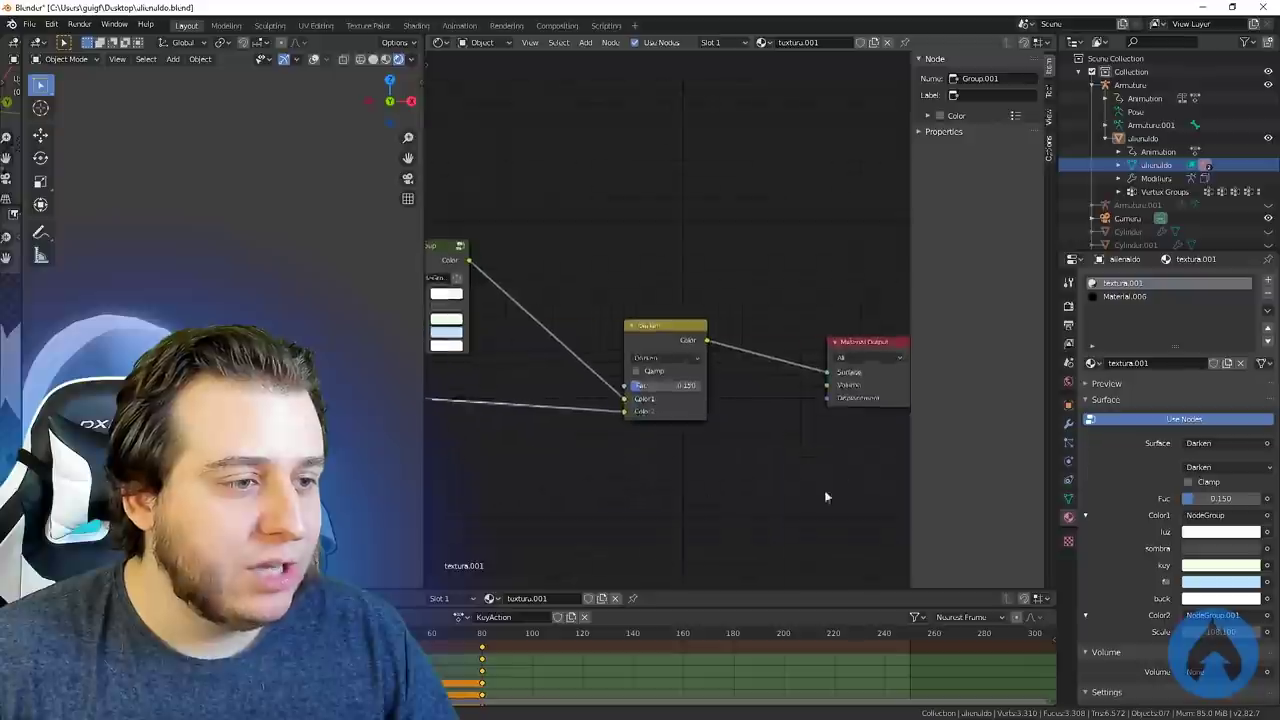
pyautogui.press('Tab')
pyautogui.scroll(-5, 735, 460)
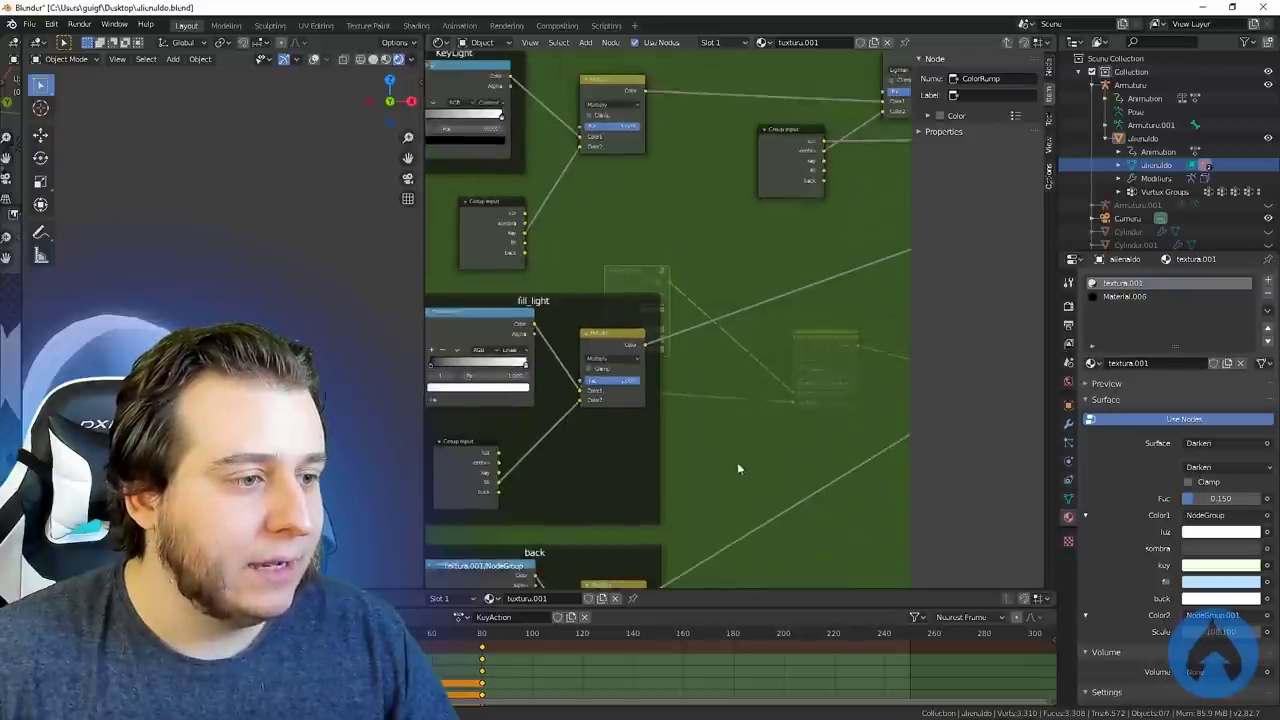
pyautogui.scroll(-2, 800, 518)
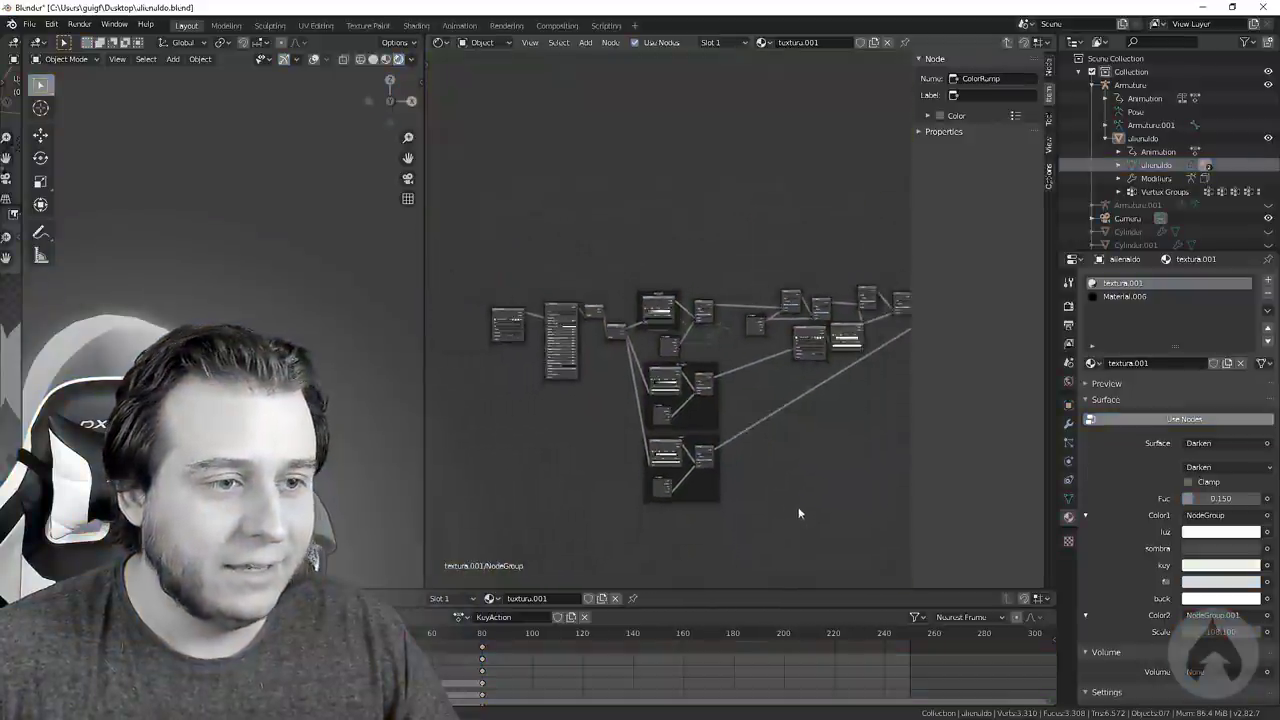
pyautogui.moveTo(797, 514); pyautogui.dragTo(740, 517, button='middle')
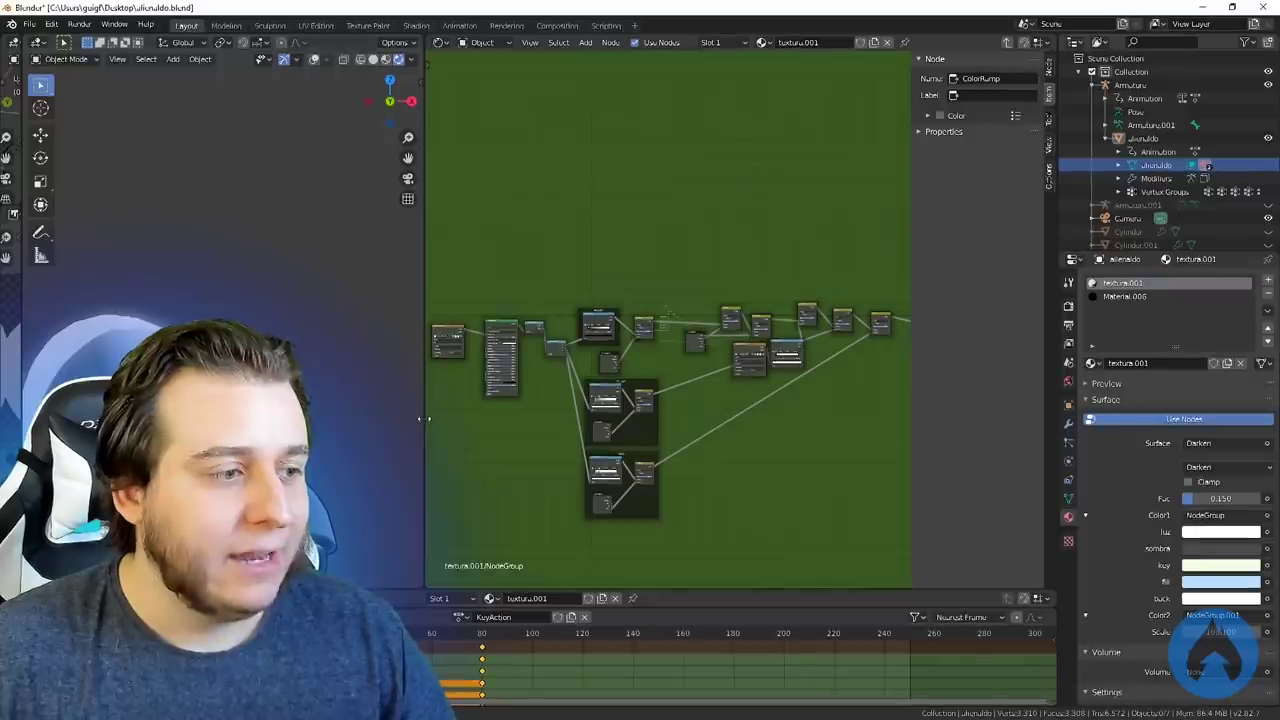
pyautogui.moveTo(424, 420); pyautogui.dragTo(326, 422)
pyautogui.moveTo(754, 506); pyautogui.dragTo(763, 493, button='middle')
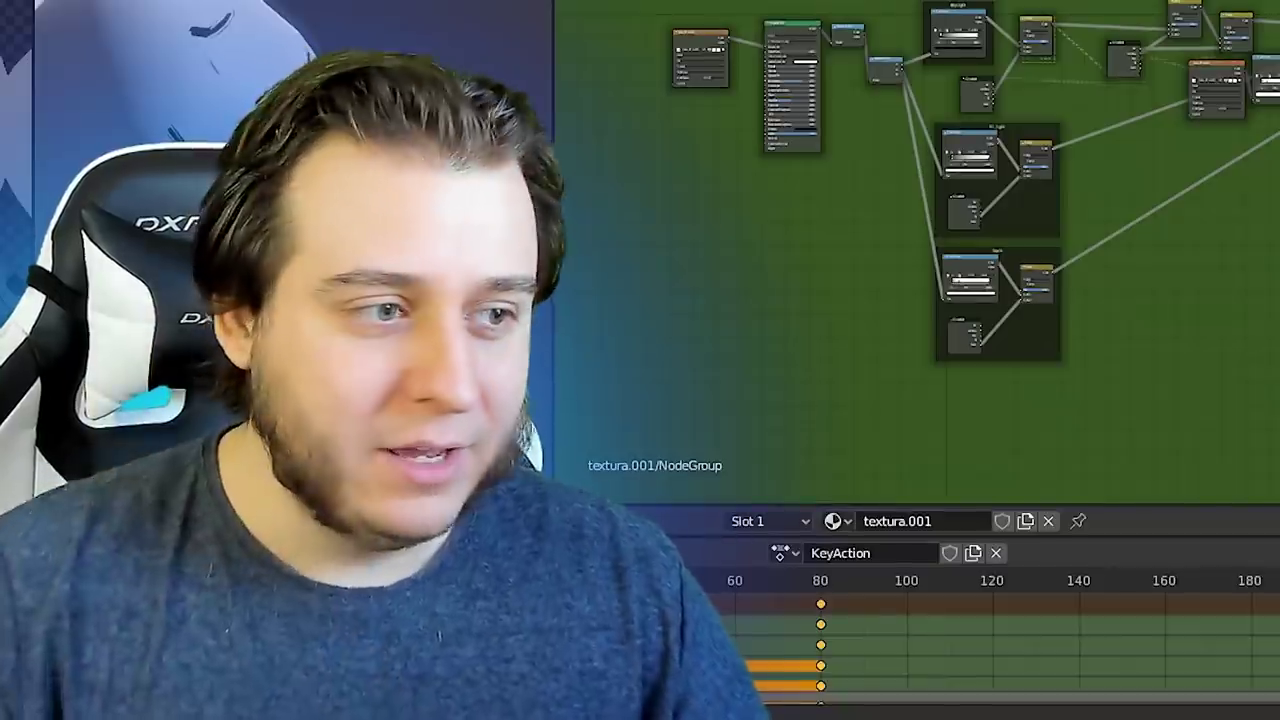
# Examine the KeyLight, fill_light and back frames inside NodeGroup and how their outputs are mixed
pyautogui.scroll(4, 952, 190)
pyautogui.moveTo(1100, 275); pyautogui.dragTo(1209, 0, button='middle')
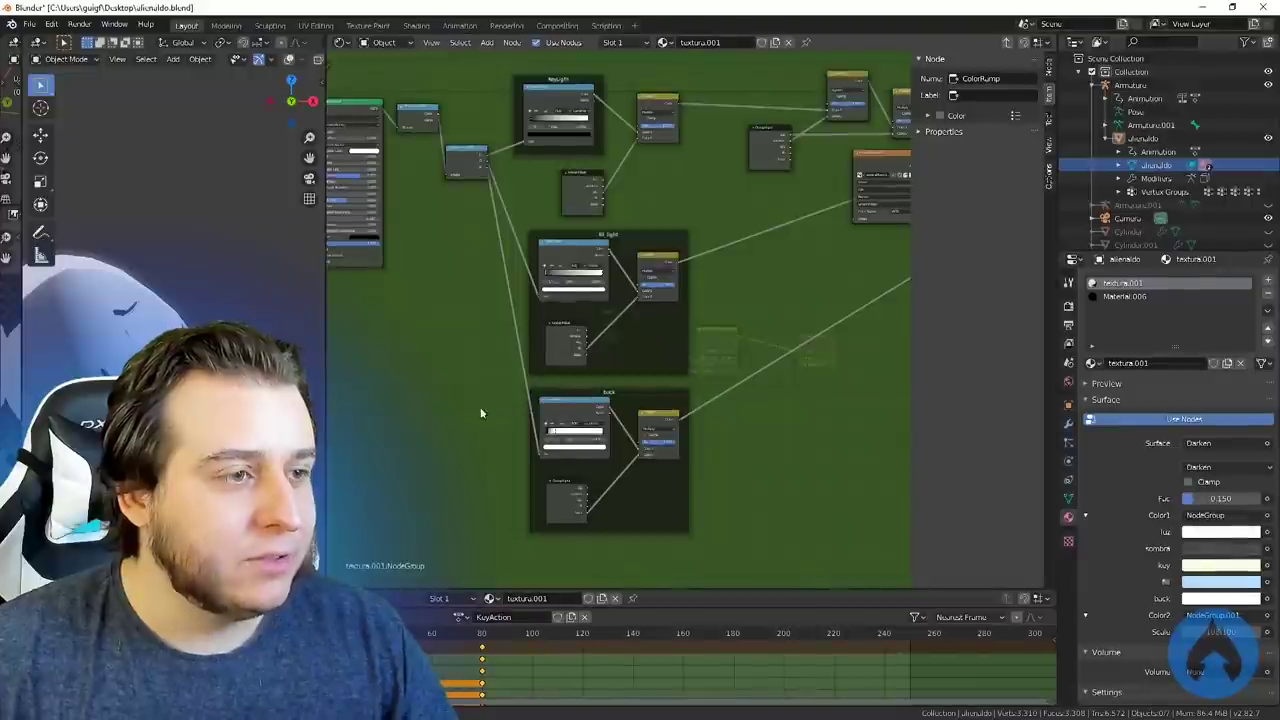
pyautogui.scroll(2, 480, 412)
pyautogui.scroll(-2, 773, 405)
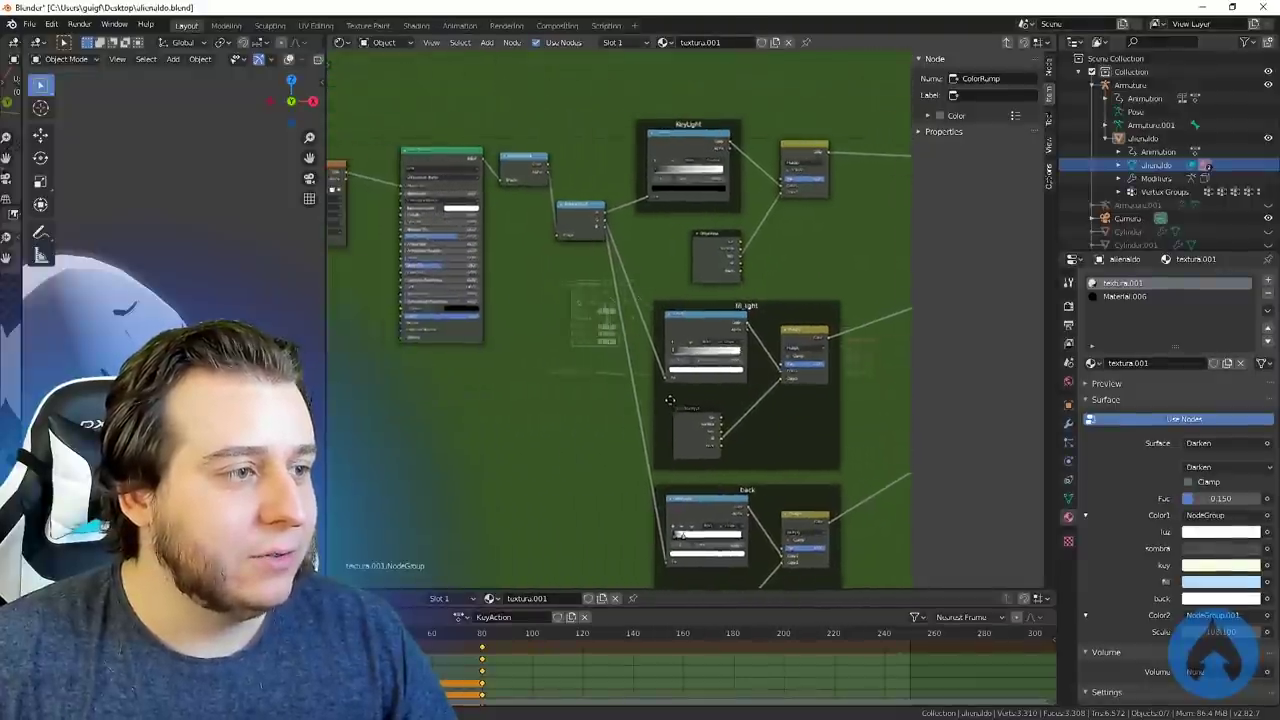
pyautogui.scroll(2, 770, 401)
pyautogui.moveTo(568, 454); pyautogui.dragTo(386, 401, button='middle')
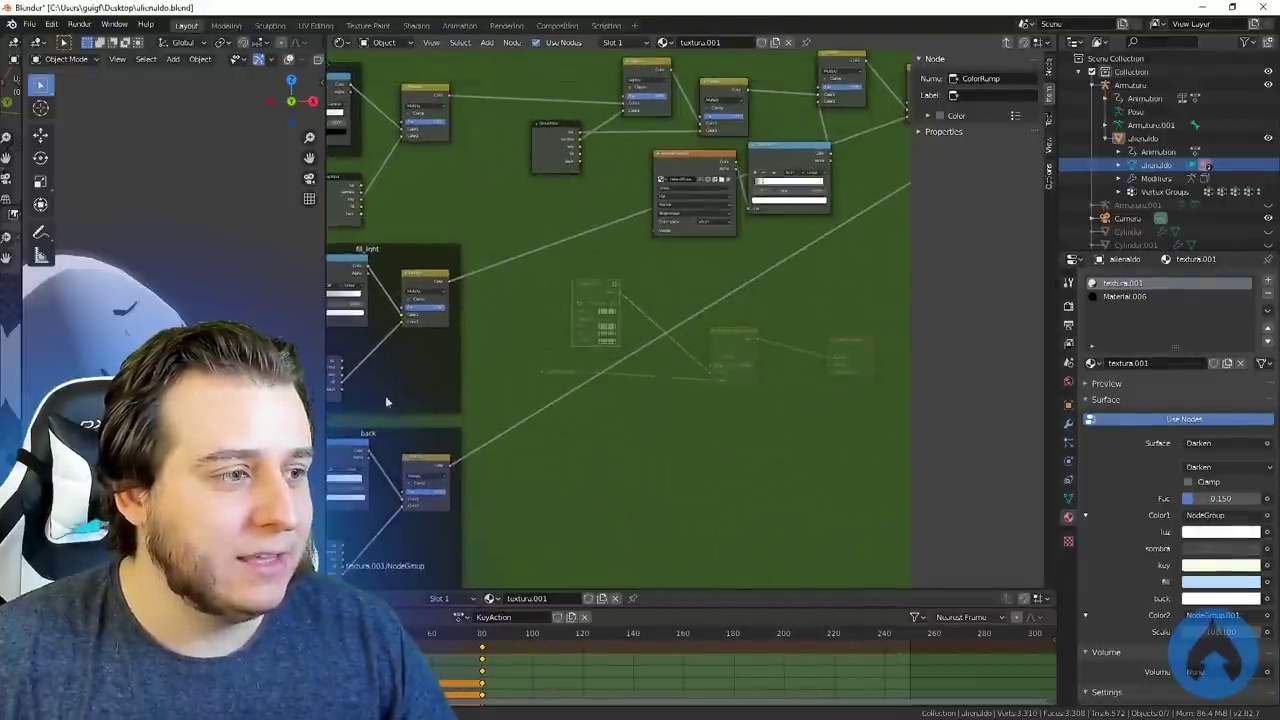
pyautogui.moveTo(346, 274); pyautogui.dragTo(430, 243, button='middle')
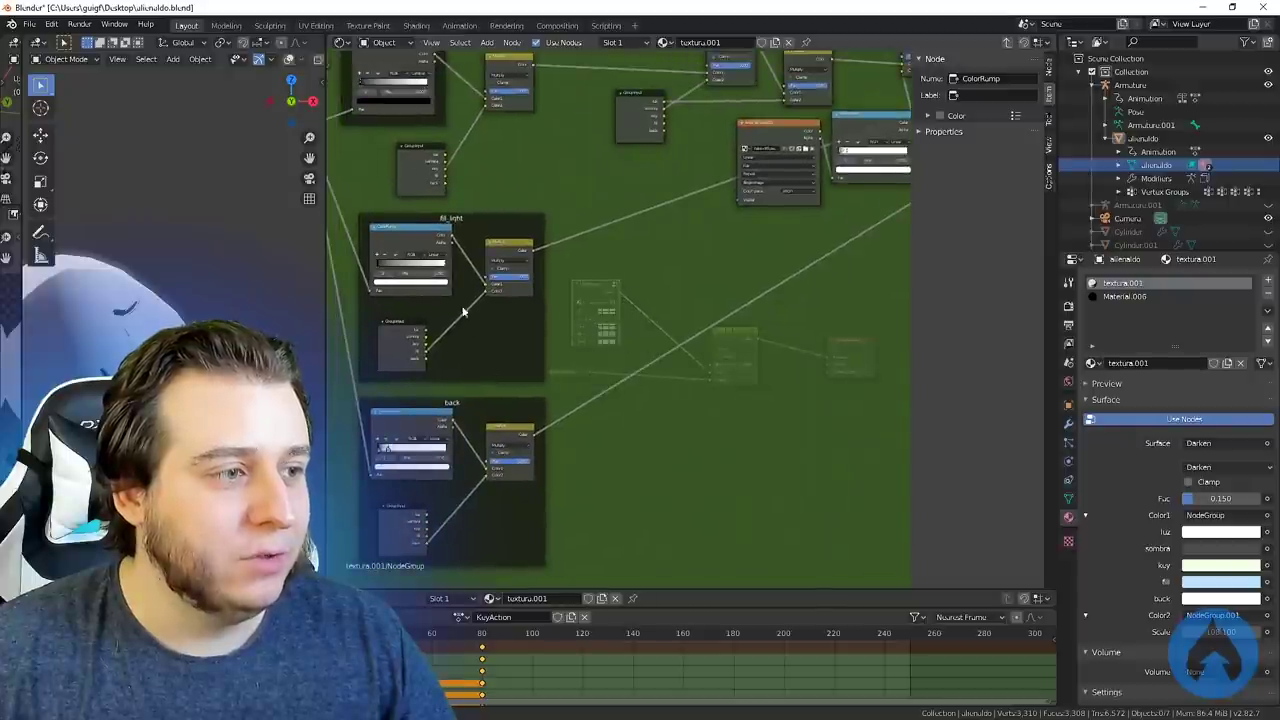
# Compare the light settings of the LUZ back_b, LUZ fill_g and LUZkeY_R sun lamps
pyautogui.scroll(-4, 1120, 228)
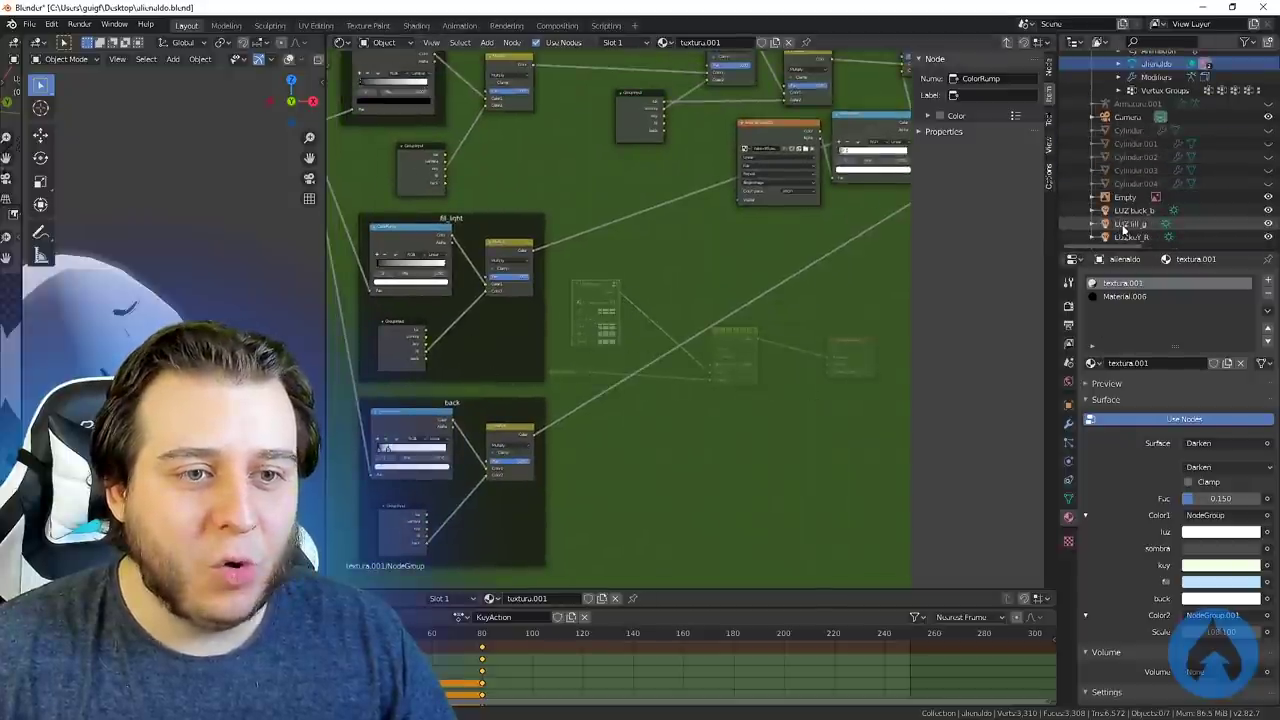
pyautogui.click(1130, 210)
pyautogui.click(1130, 223)
pyautogui.click(1125, 236)
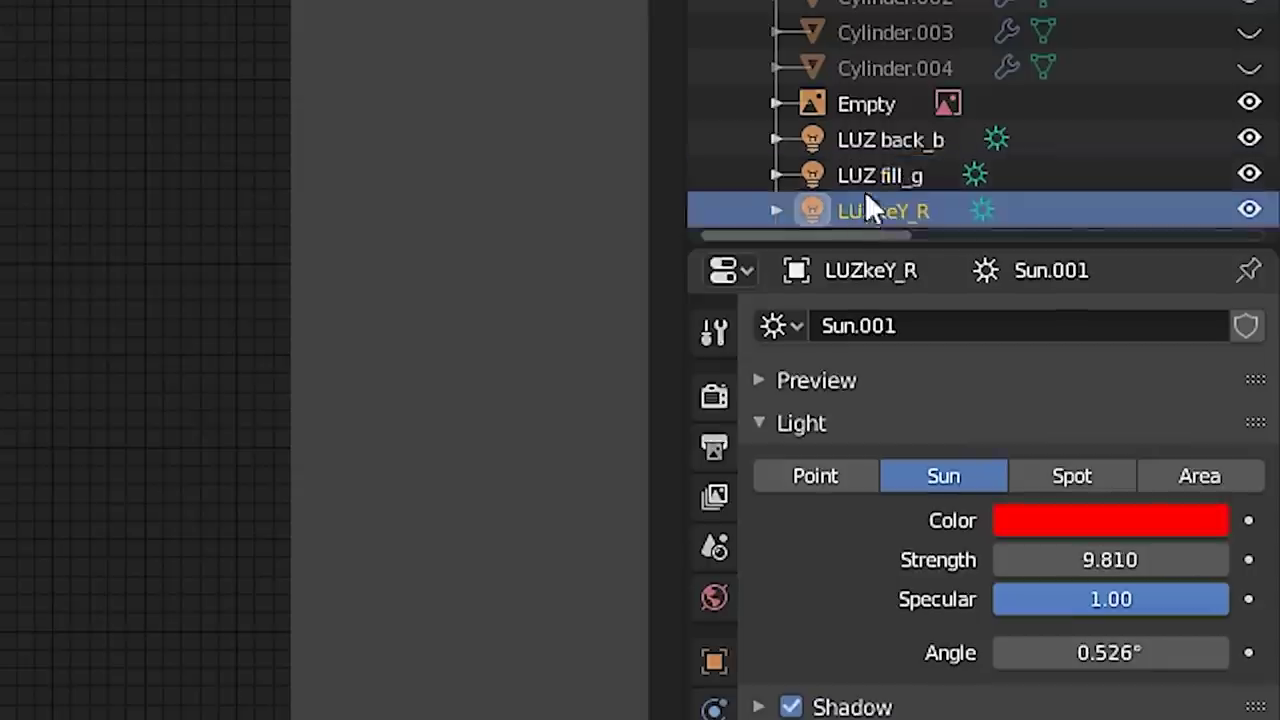
pyautogui.click(1129, 222)
pyautogui.click(870, 153)
pyautogui.click(863, 173)
pyautogui.click(861, 203)
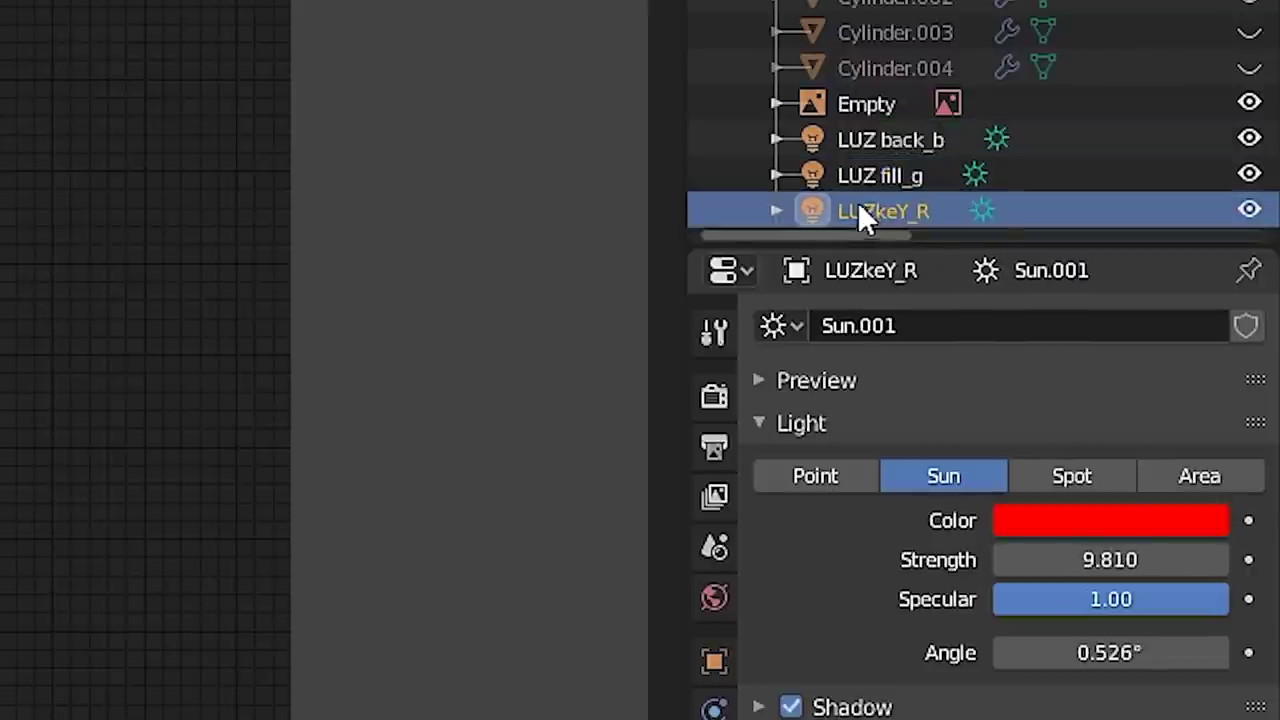
# Reselect the alienaldo mesh data, highlight LUZ back_b in the hierarchy and widen the 3D viewport
pyautogui.click(1150, 117)
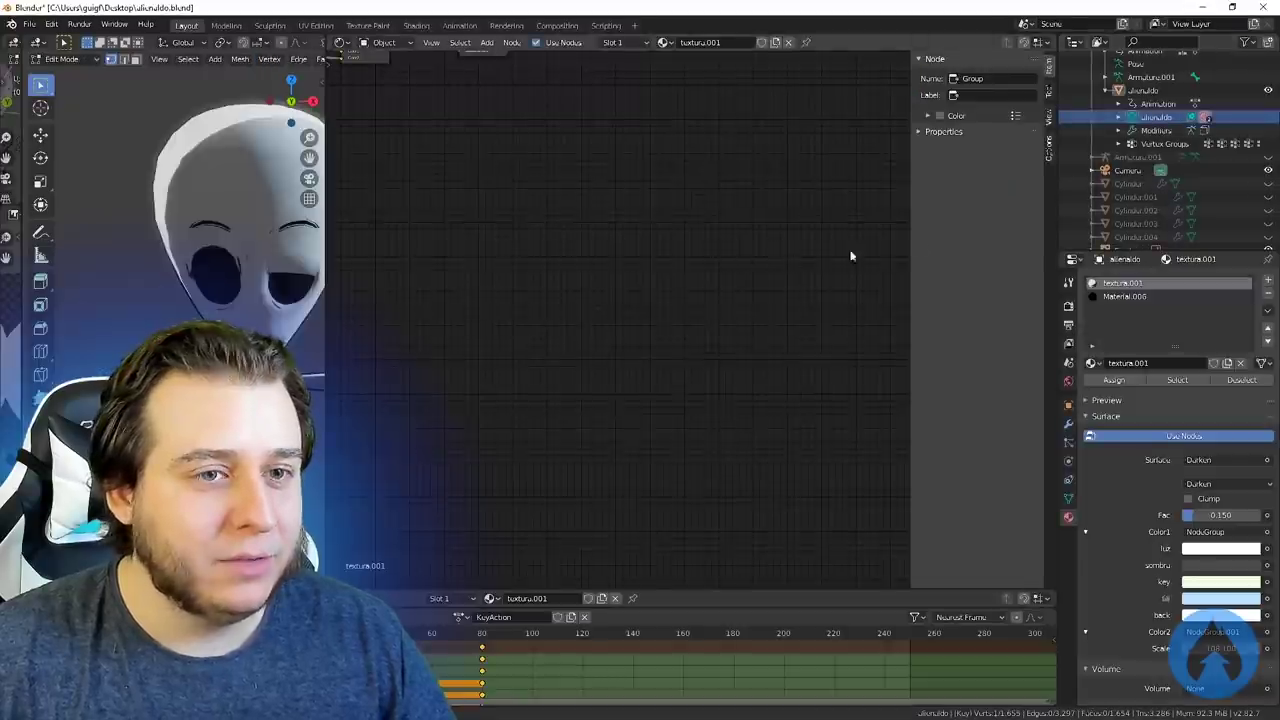
pyautogui.scroll(-2, 1110, 228)
pyautogui.click(1130, 211)
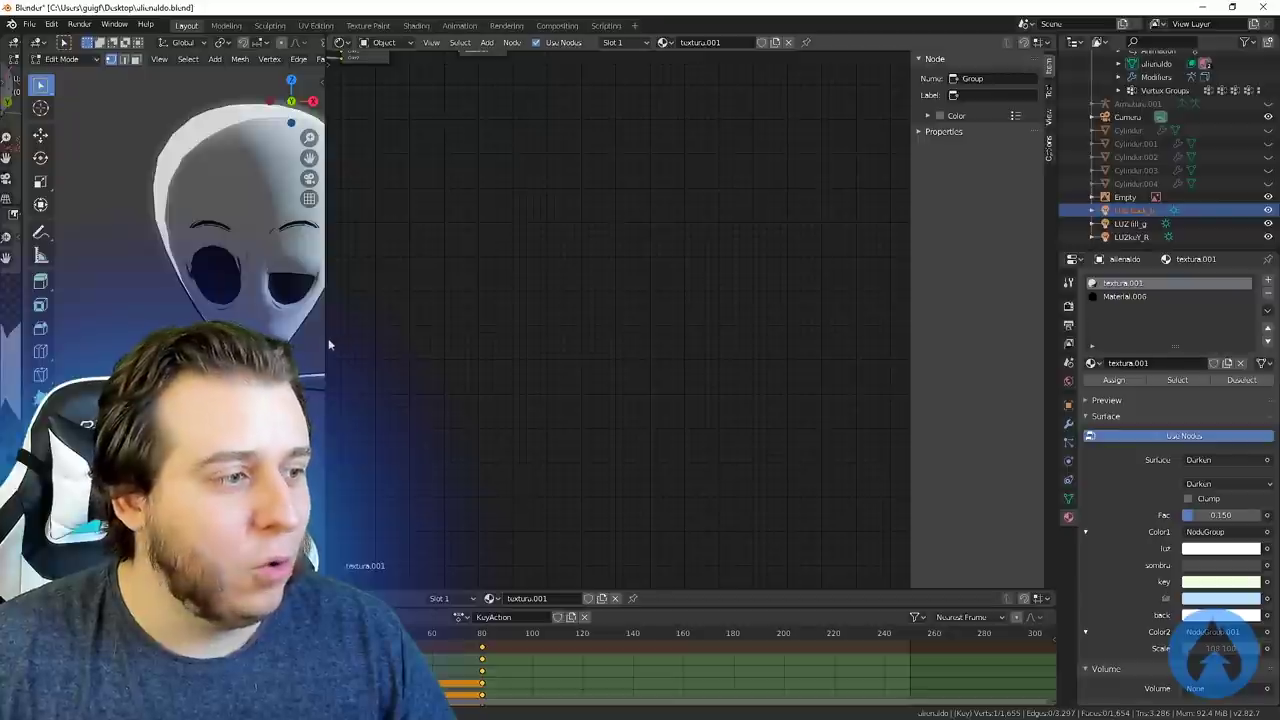
pyautogui.moveTo(328, 344); pyautogui.dragTo(741, 337)
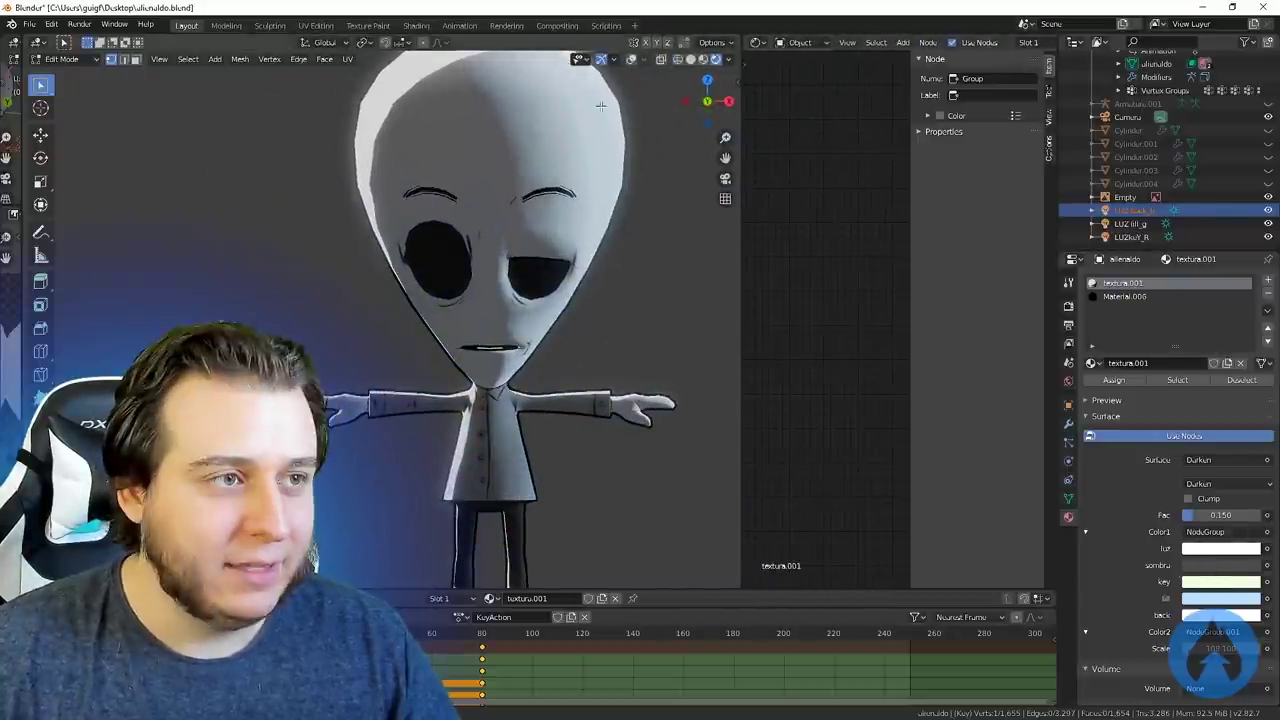
# Show the scene with overlays in front view and make the LUZ back_b light active in Object Mode
pyautogui.press('Tab')
pyautogui.press('KP_1')
pyautogui.scroll(-3, 480, 300)
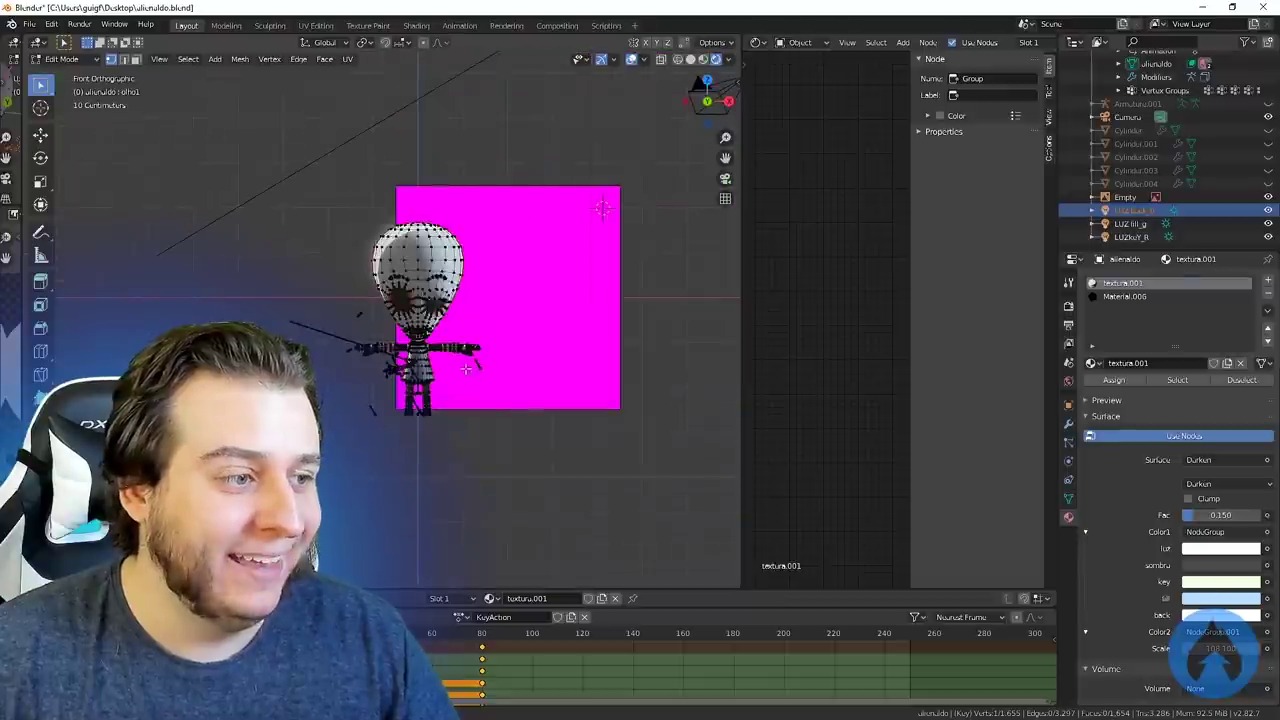
pyautogui.click(602, 208)
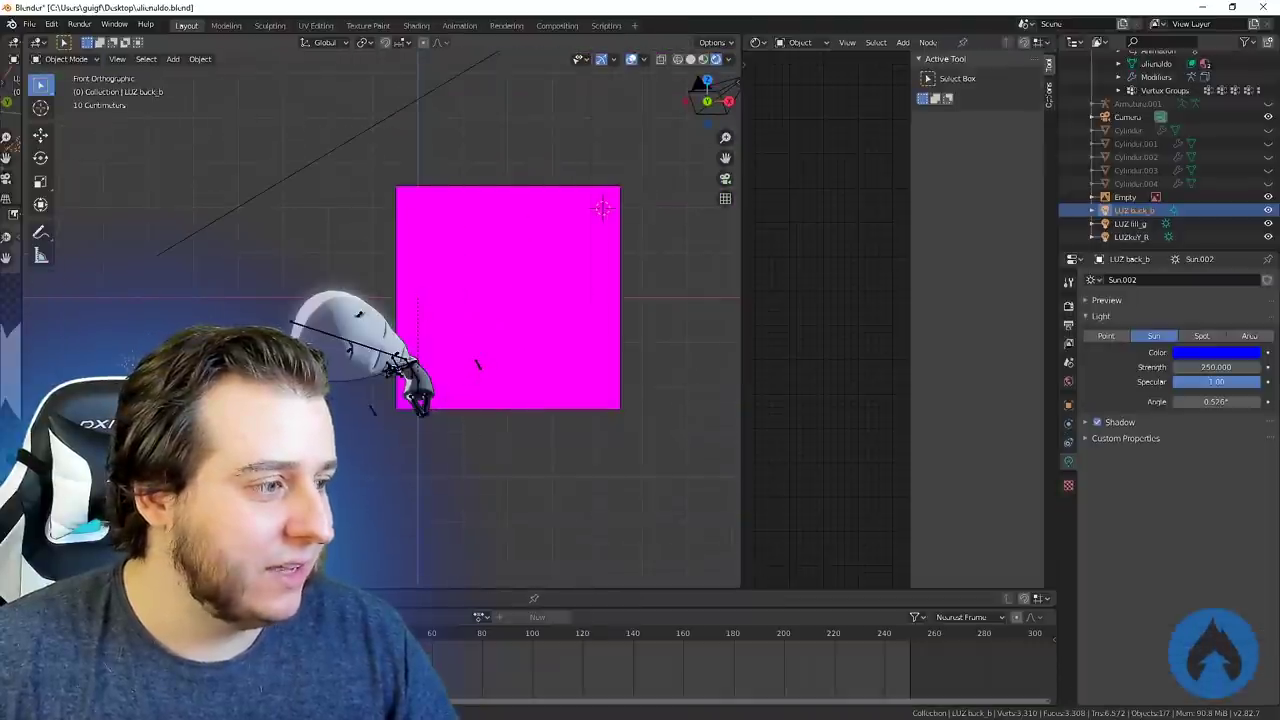
# Select the LUZ fill_g light and rotate it freely to change the shading on the alien
pyautogui.moveTo(478, 365); pyautogui.dragTo(445, 405, button='middle')
pyautogui.click(370, 396)
pyautogui.press('r')
pyautogui.press('r')
pyautogui.click(442, 384)
pyautogui.scroll(5, 428, 302)
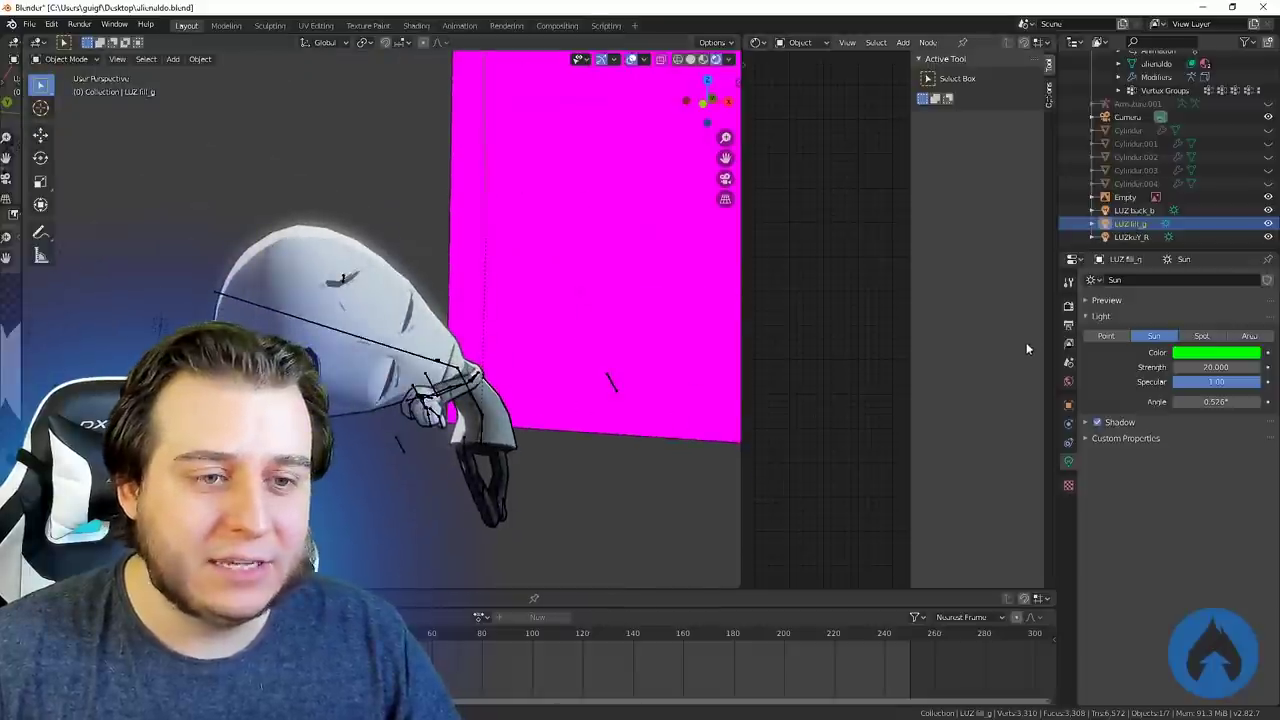
# Select the alienaldo mesh and change textura.001's luz color from the color wheel to a saturated orange-red
pyautogui.click(1135, 211)
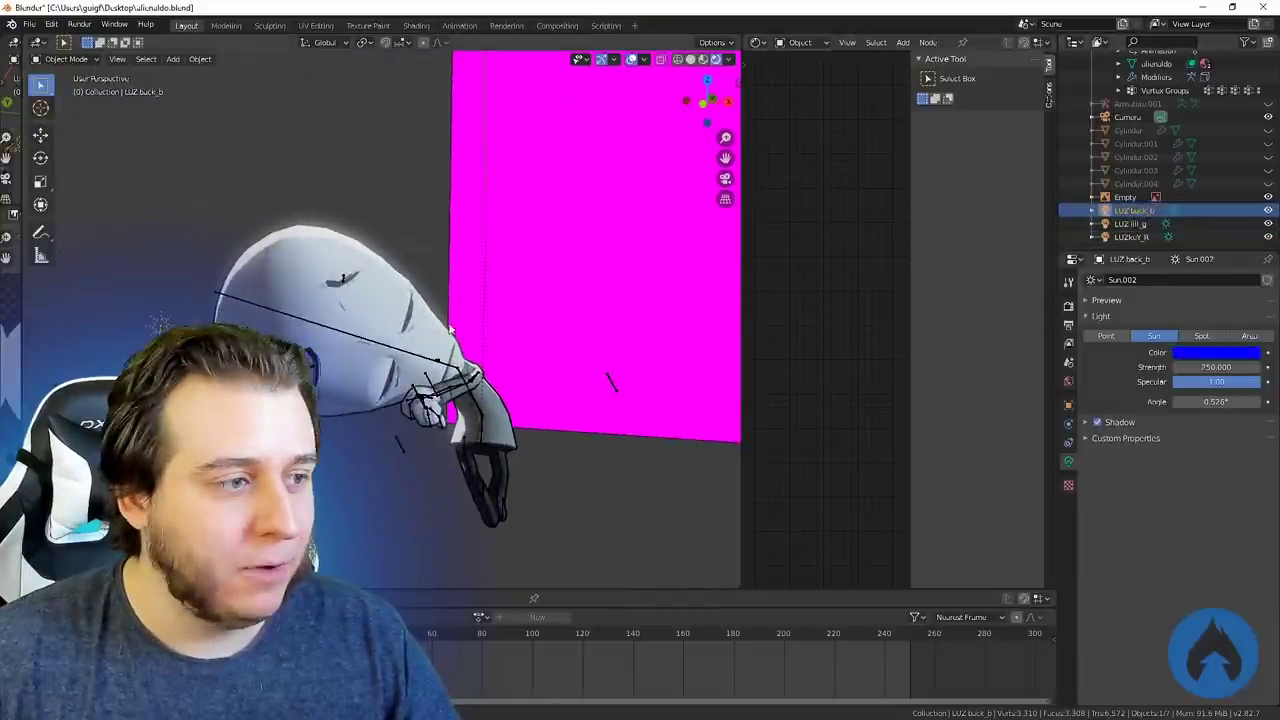
pyautogui.click(1155, 63)
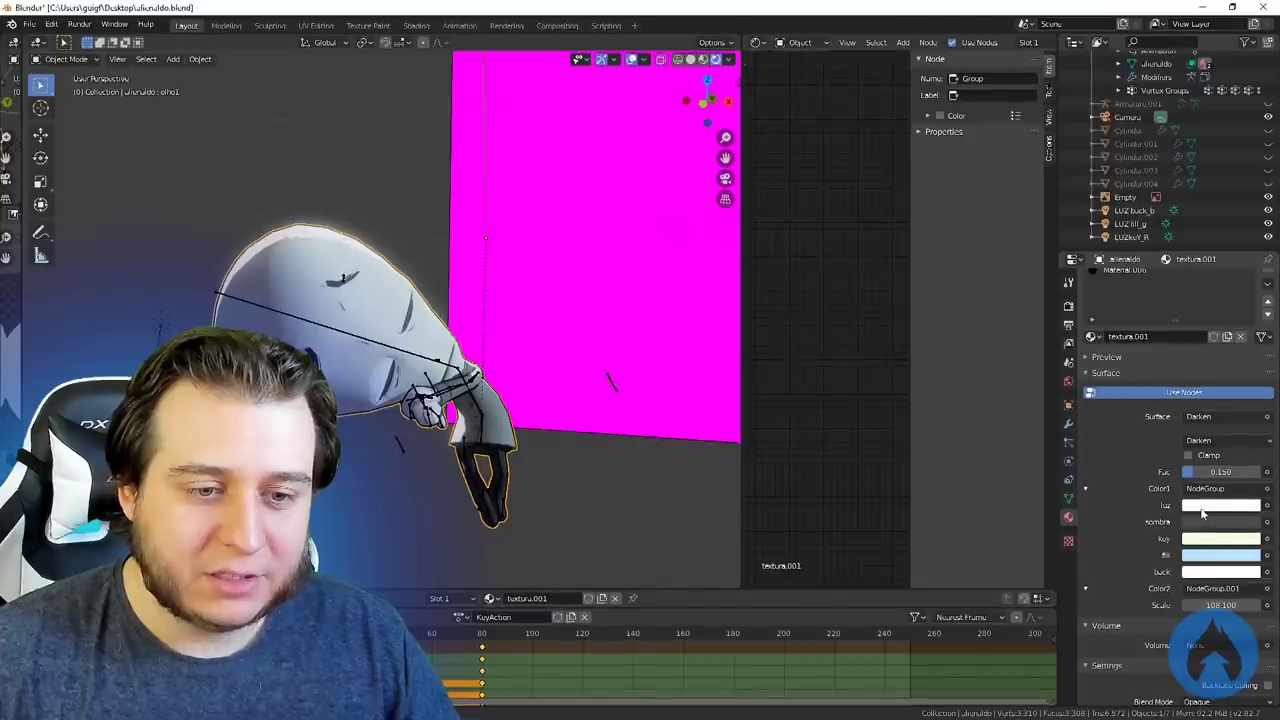
pyautogui.click(1203, 509)
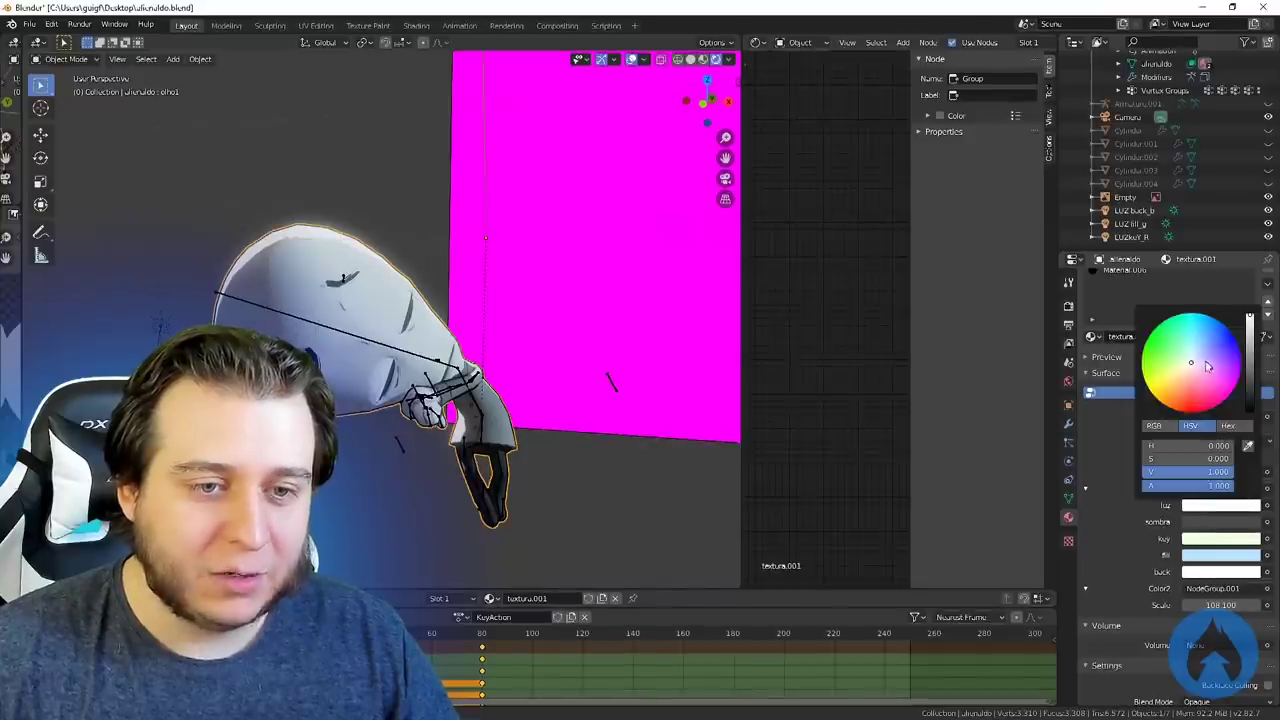
pyautogui.moveTo(1208, 367); pyautogui.dragTo(1177, 393)
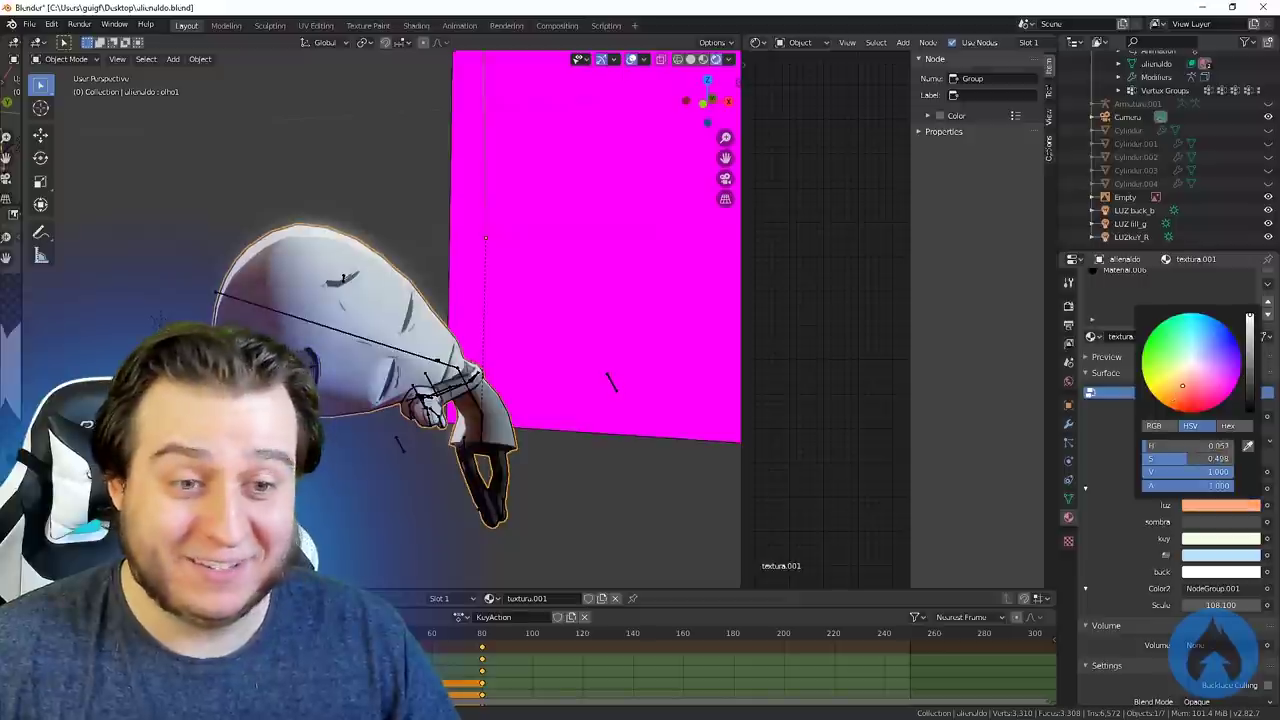
pyautogui.moveTo(540, 380); pyautogui.dragTo(680, 400, button='middle')
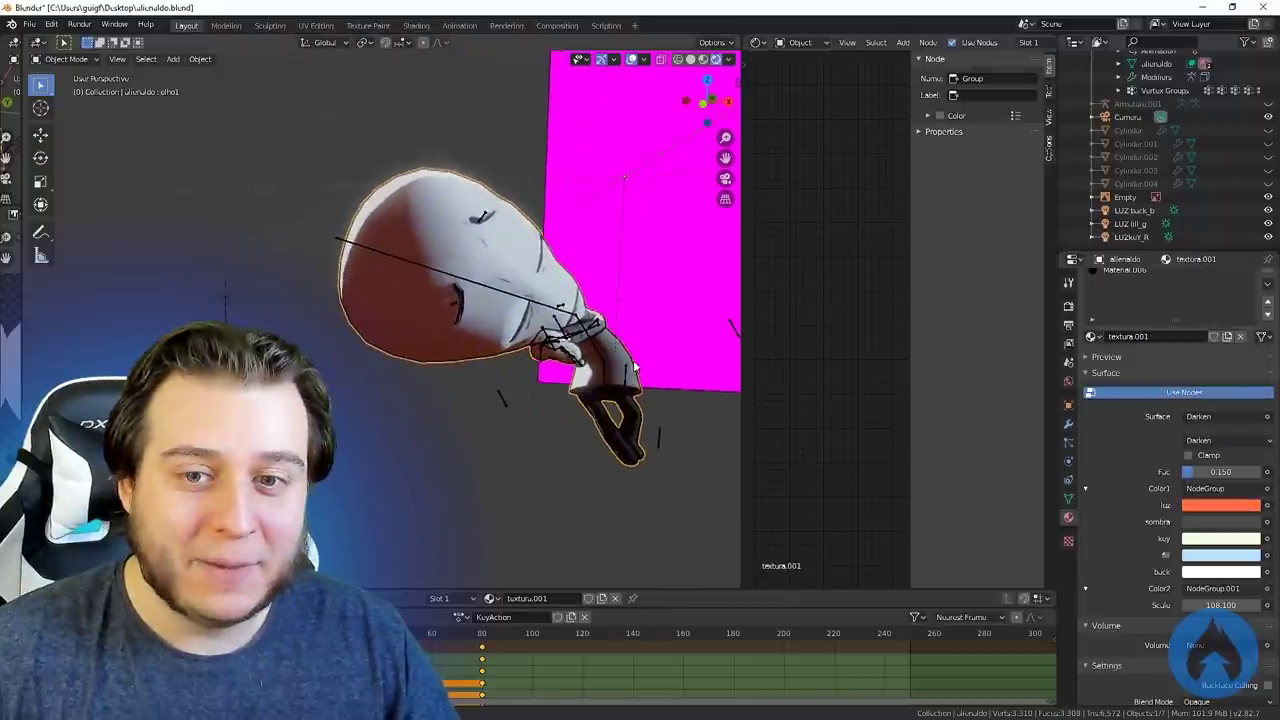
pyautogui.click(1186, 507)
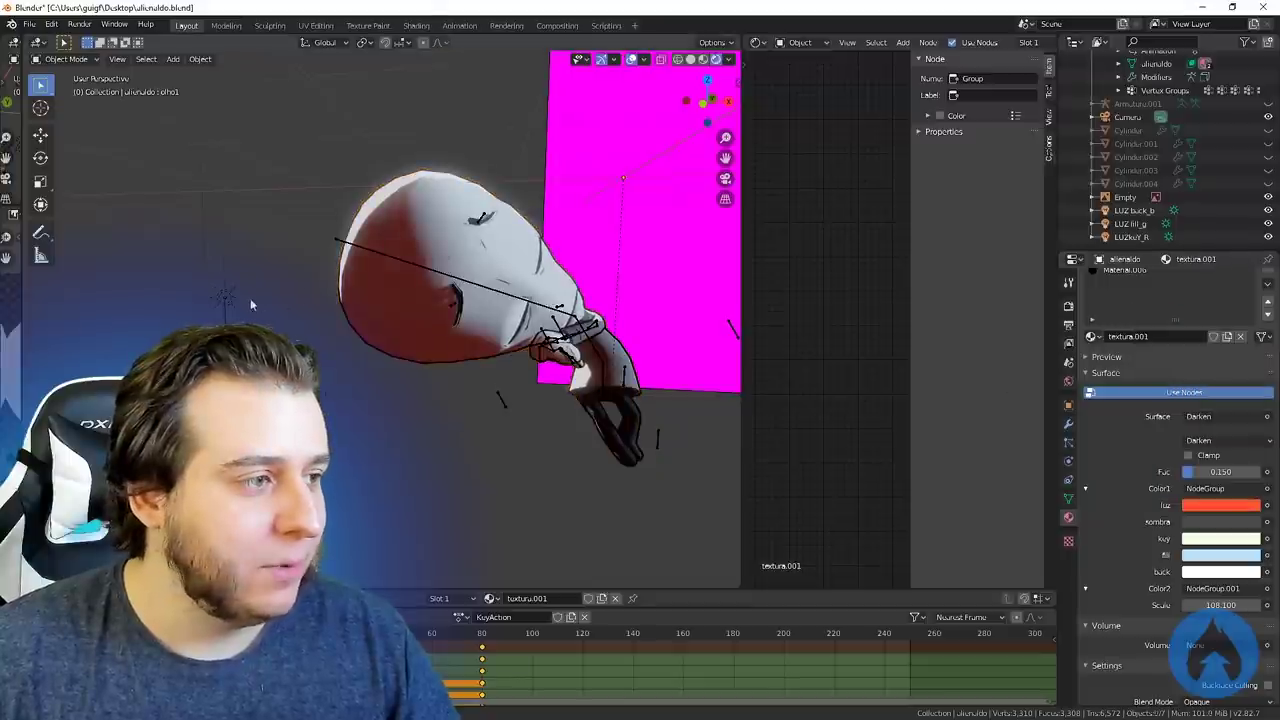
# Select the LUZ fill_g light and rotate it freely to shift the fill shading on the alien
pyautogui.click(1134, 210)
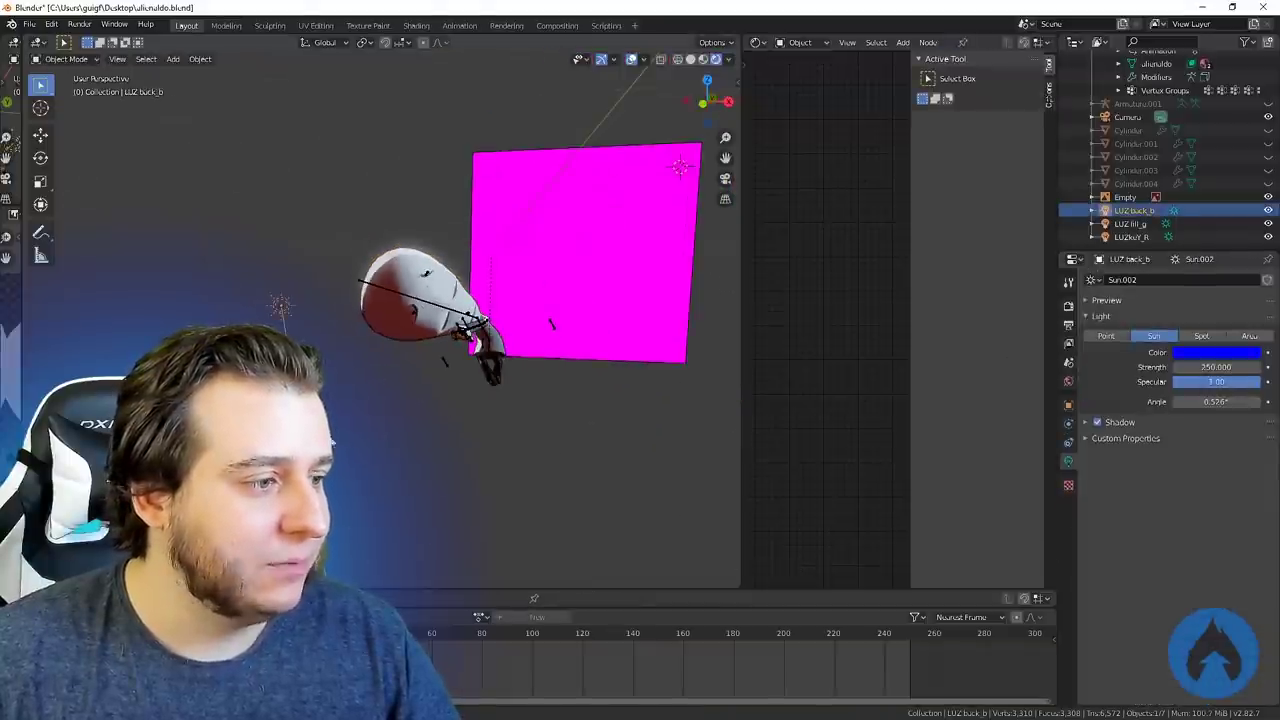
pyautogui.click(1130, 223)
pyautogui.press('r')
pyautogui.press('r')
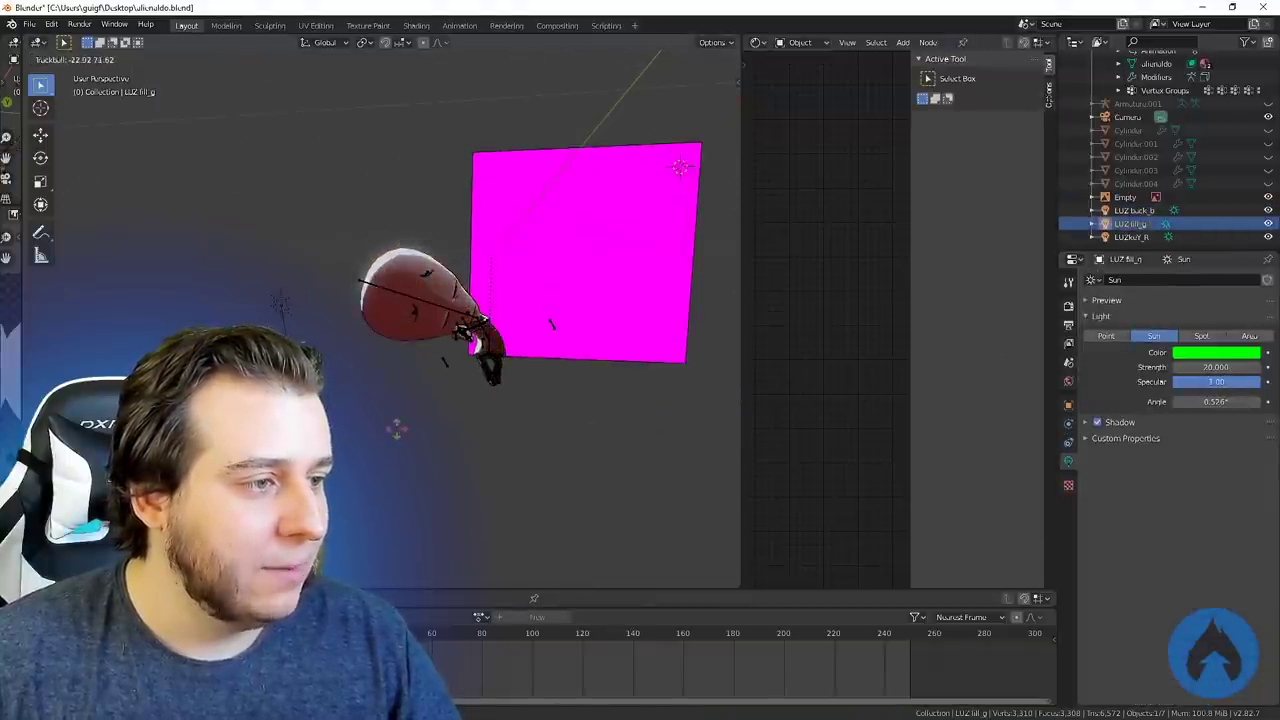
pyautogui.click(466, 412)
# Reselect the alienaldo mesh and change textura.001's key color to pale yellow and its fill color to saturated blue
pyautogui.click(369, 316)
pyautogui.click(1068, 516)
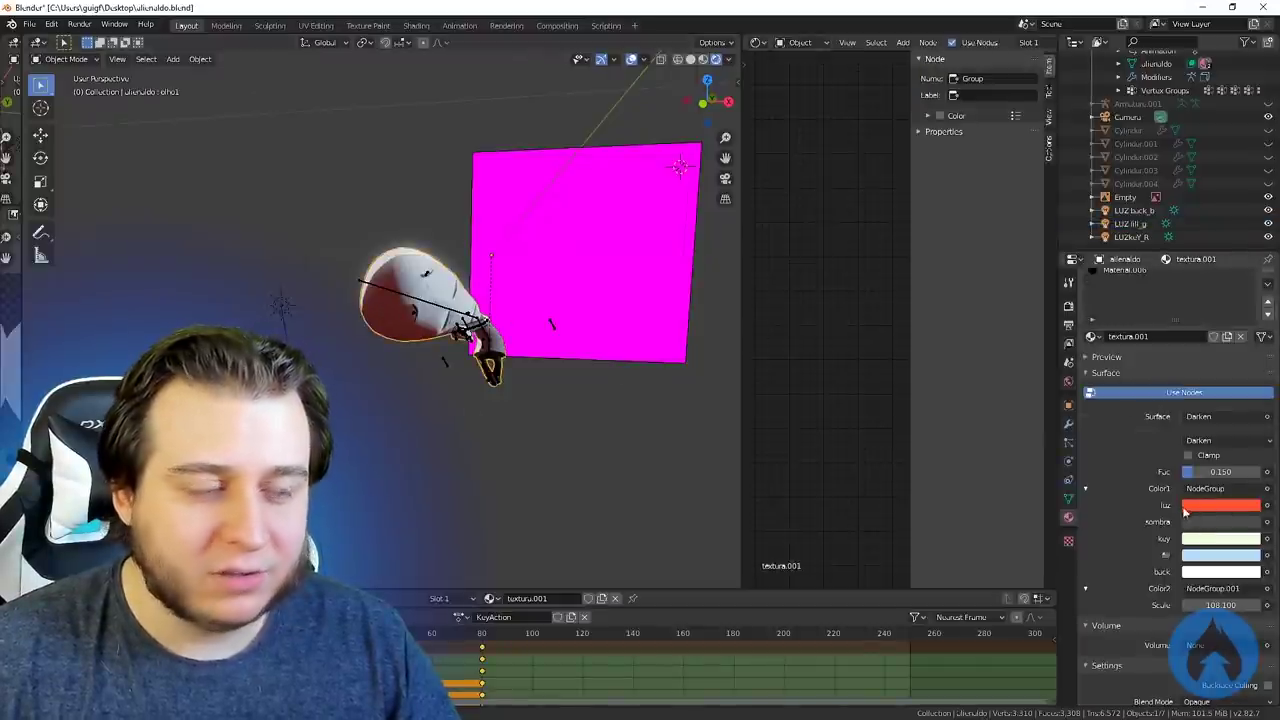
pyautogui.scroll(3, 446, 366)
pyautogui.click(1201, 522)
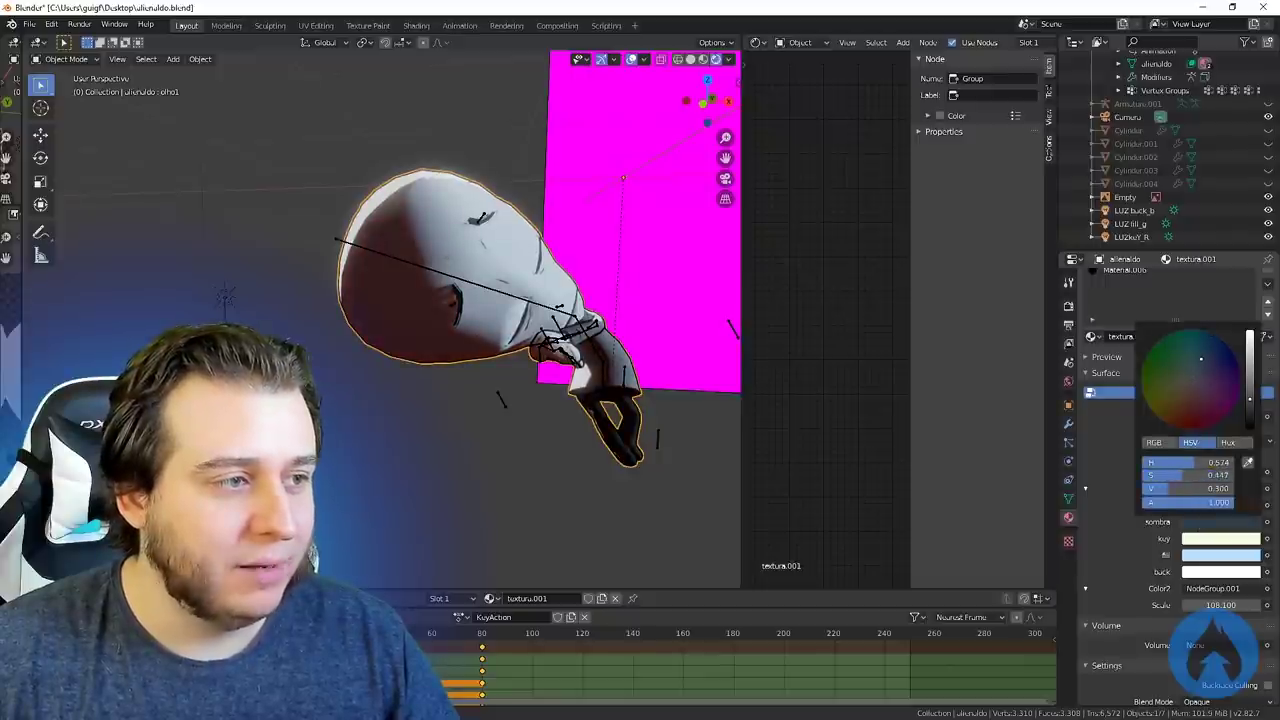
pyautogui.click(1196, 540)
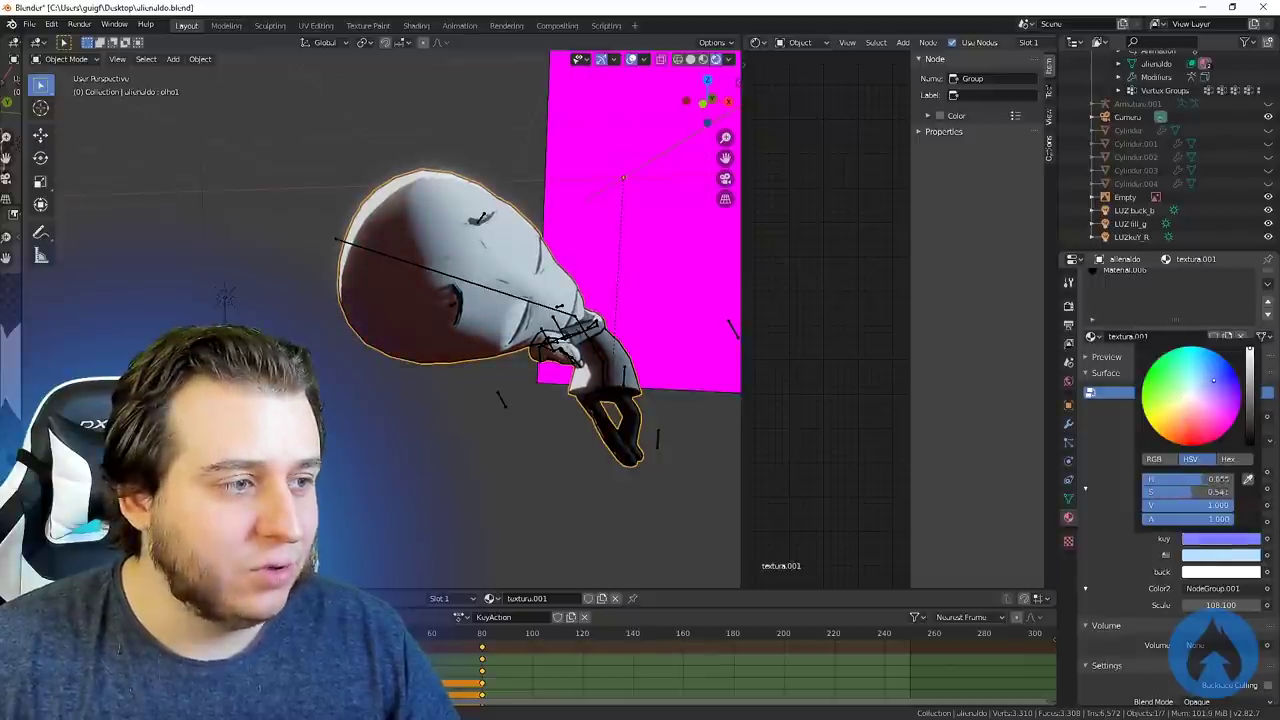
pyautogui.click(1160, 392)
pyautogui.click(1190, 556)
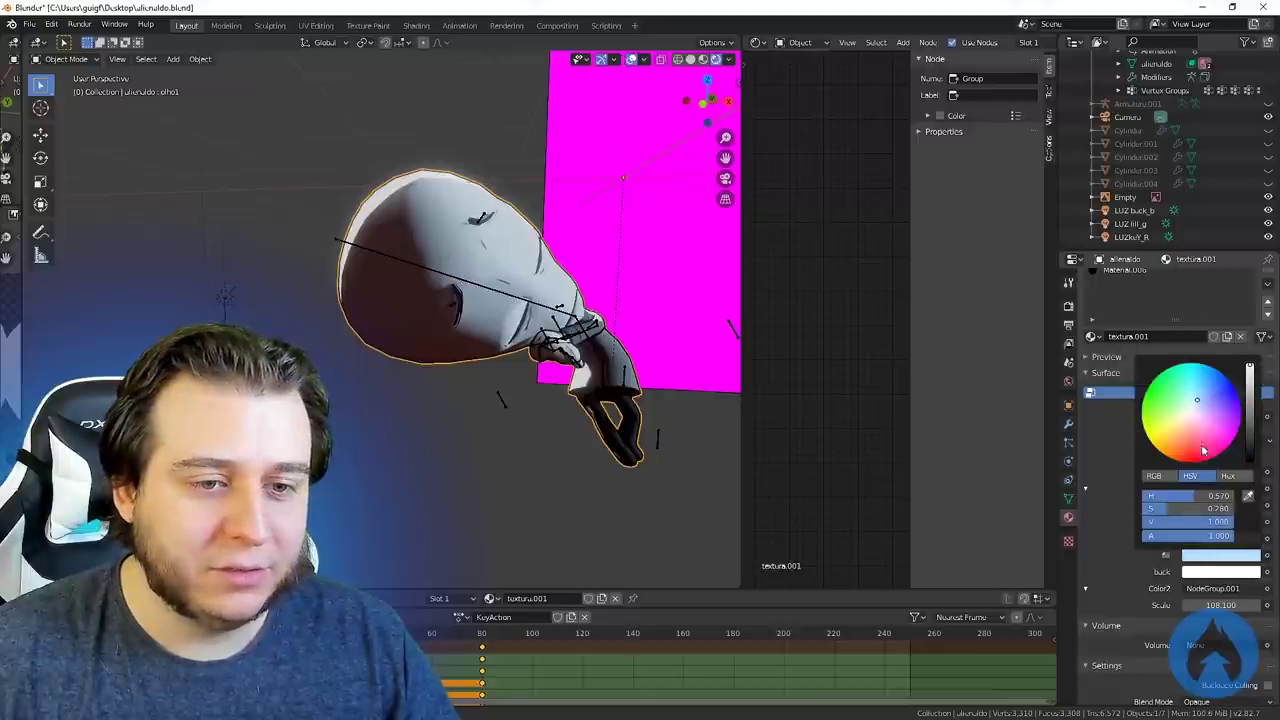
pyautogui.moveTo(1180, 508); pyautogui.dragTo(1220, 508)
# Rotate the LUZ fill_g light freely until the fill color covers most of the alien's head and body
pyautogui.click(1131, 223)
pyautogui.press('r')
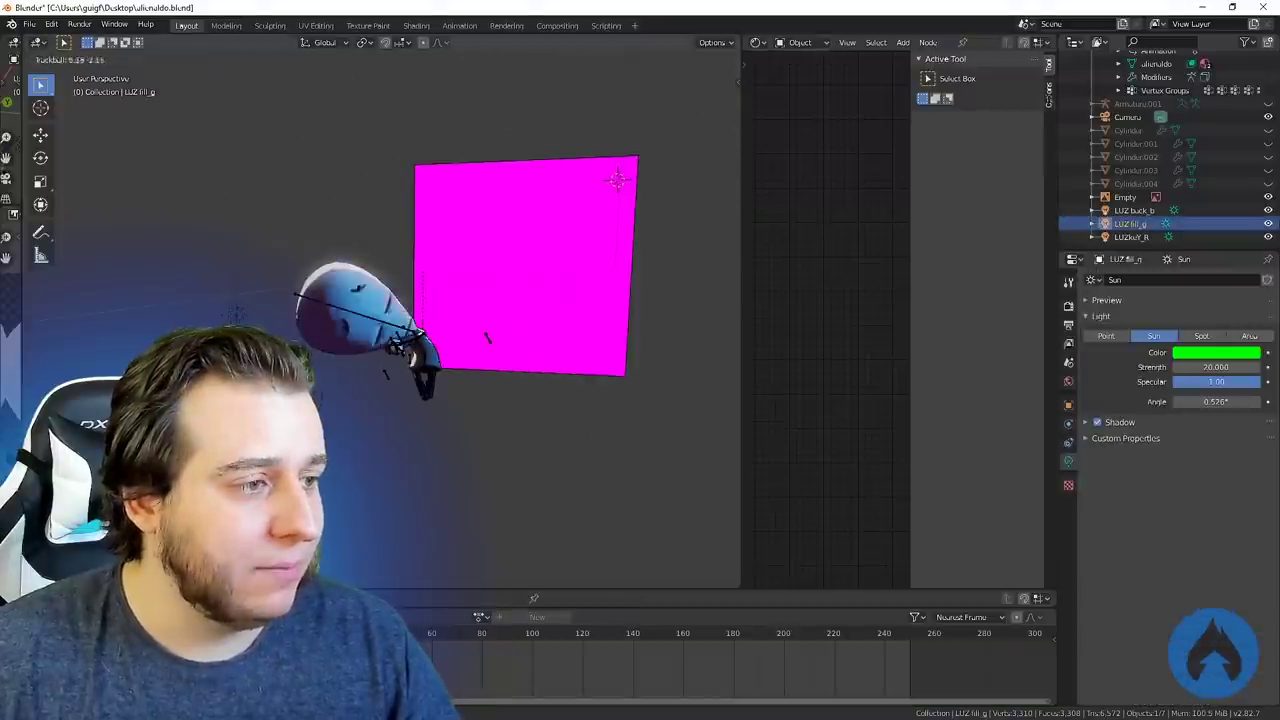
pyautogui.moveTo(377, 484); pyautogui.dragTo(470, 375, button='middle')
# Reselect the alien mesh and change textura.001's back color to light cyan from the color wheel
pyautogui.click(470, 380)
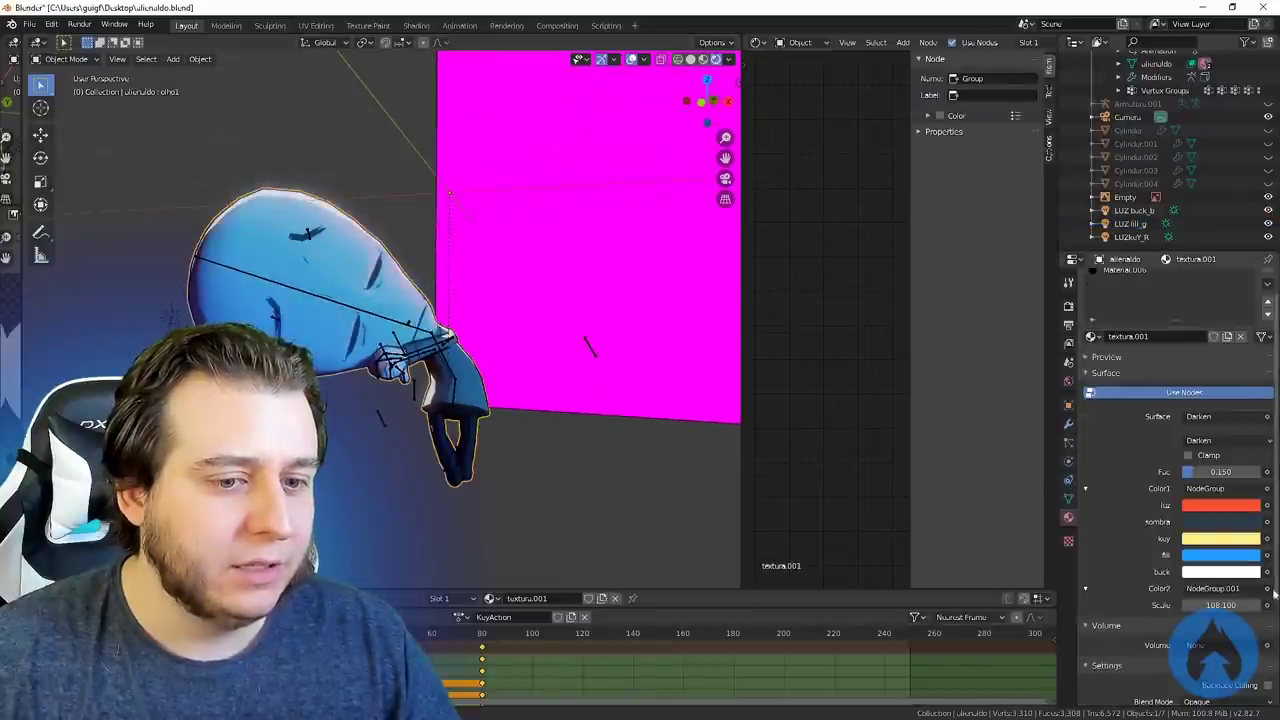
pyautogui.click(1218, 574)
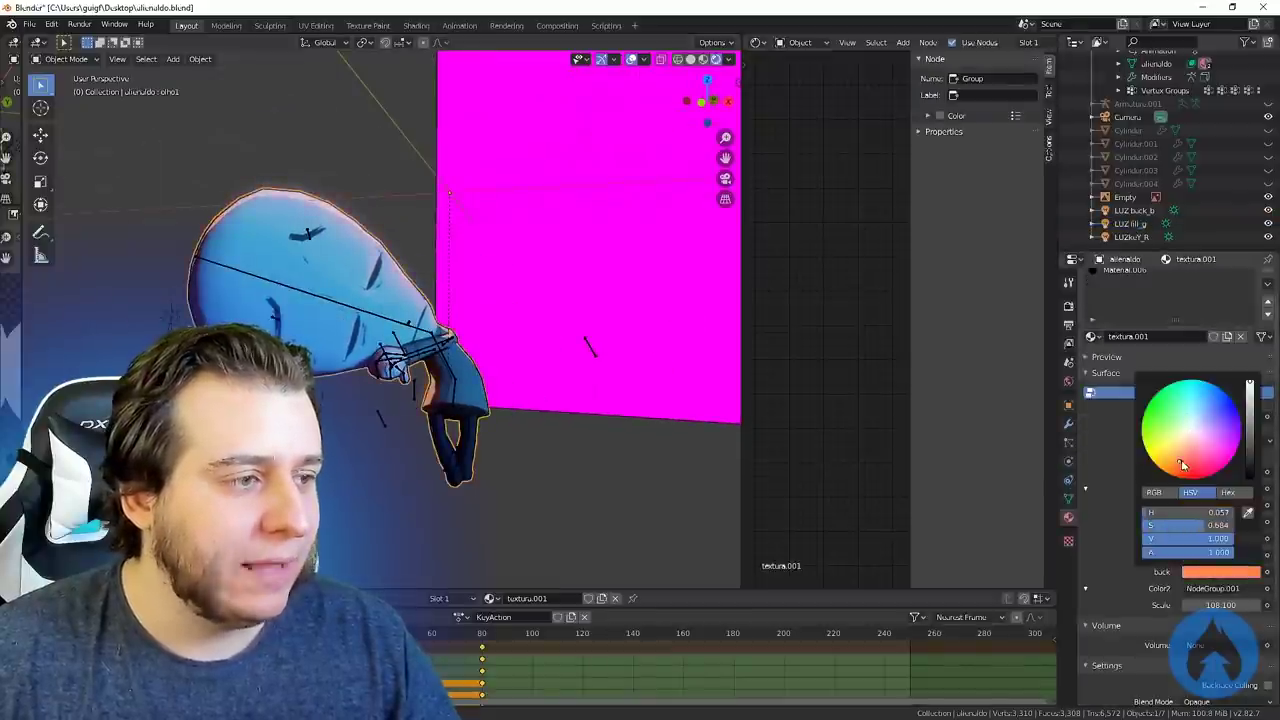
pyautogui.scroll(1, 1115, 490)
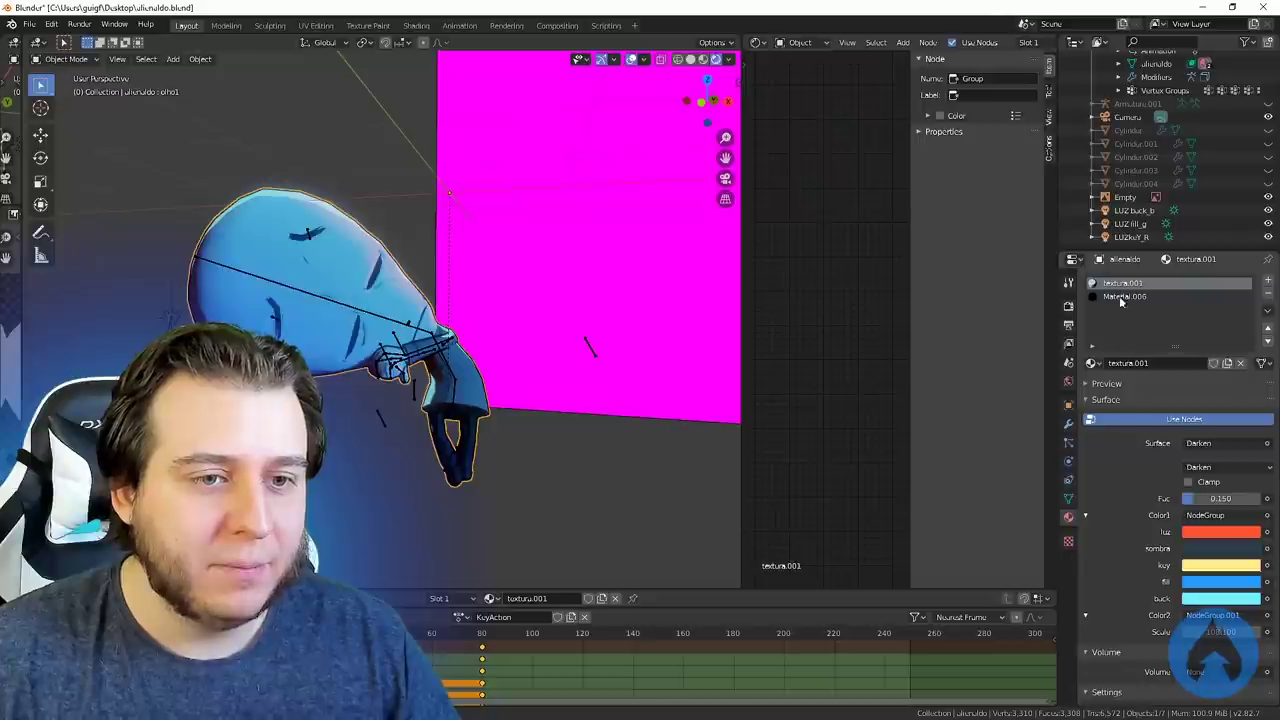
# Try Material.006 in the alien's first material slot, then assign textura.001 to it again
pyautogui.click(1093, 363)
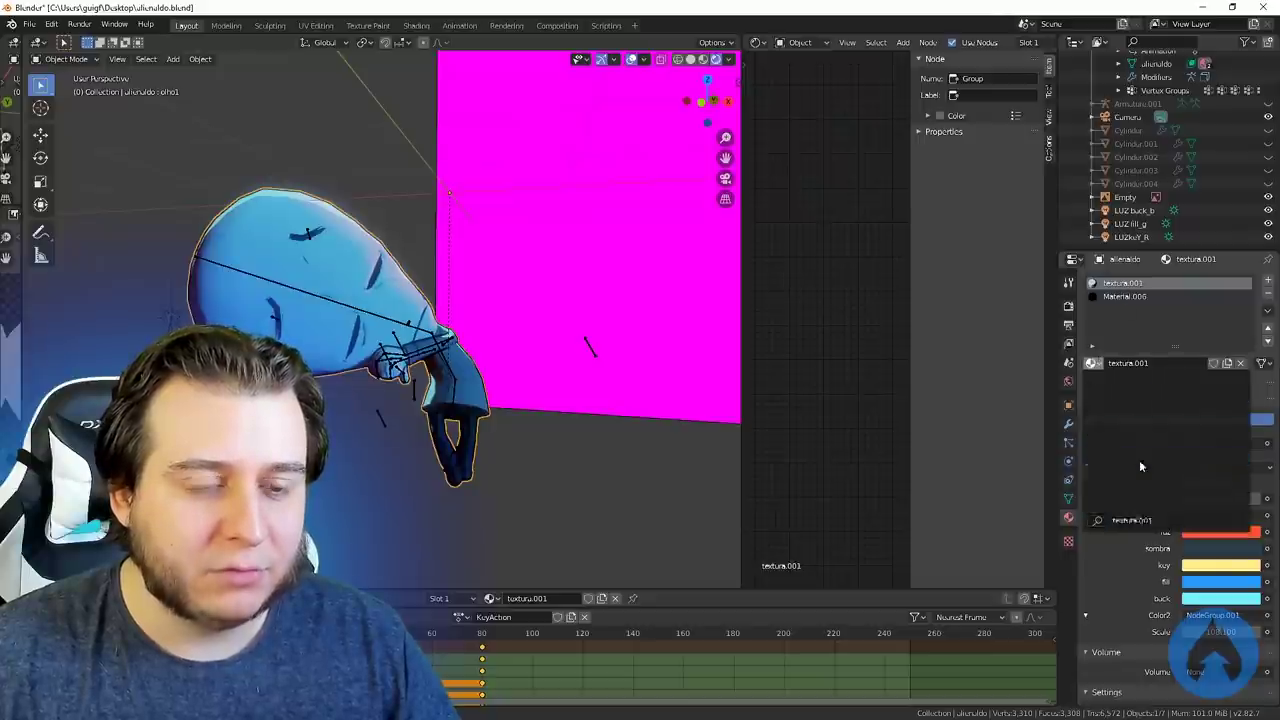
pyautogui.click(1093, 363)
pyautogui.click(1125, 446)
pyautogui.click(1093, 363)
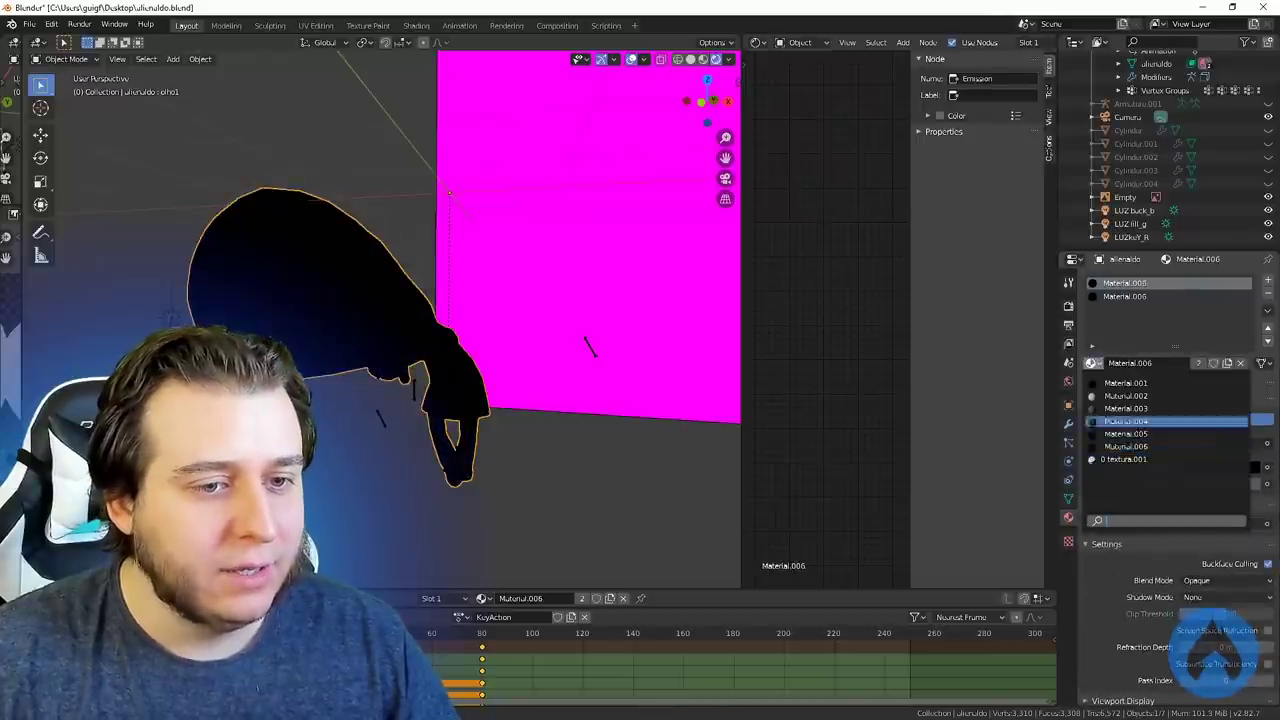
pyautogui.click(1123, 459)
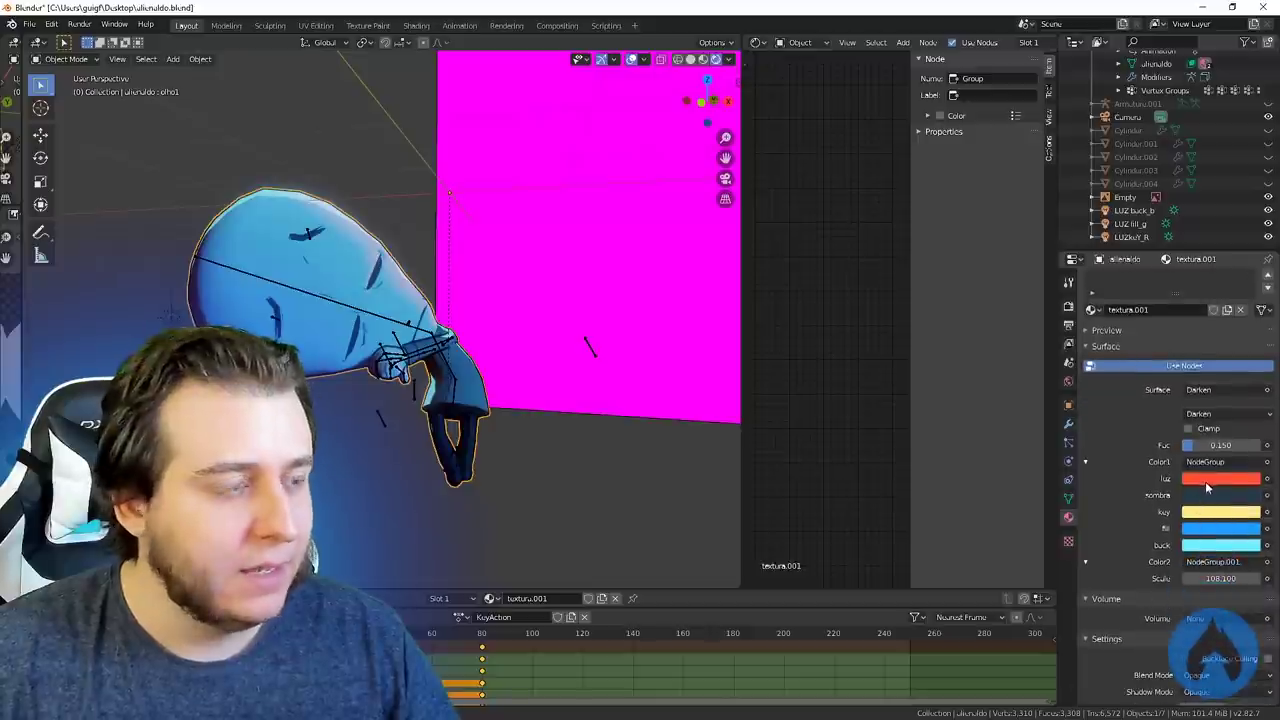
# Set textura.001's luz color to pale lavender and its back color to yellow-orange
pyautogui.click(1205, 481)
pyautogui.click(1200, 336)
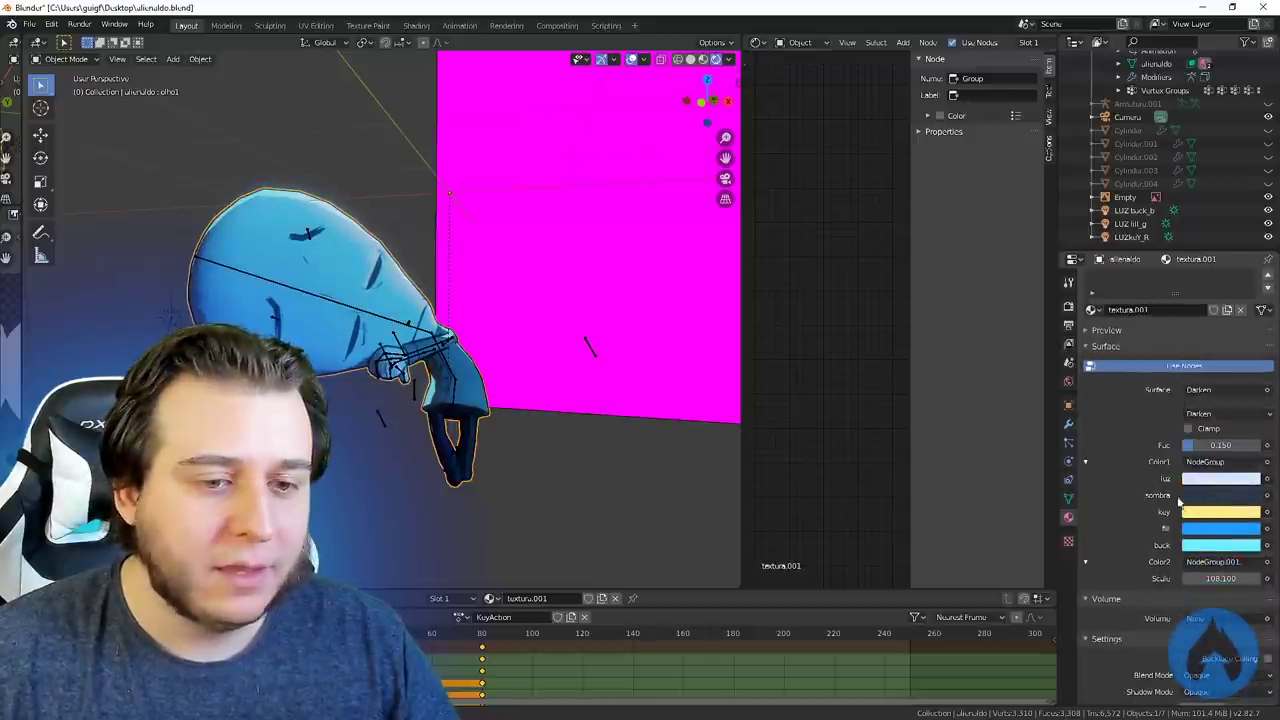
pyautogui.click(1194, 548)
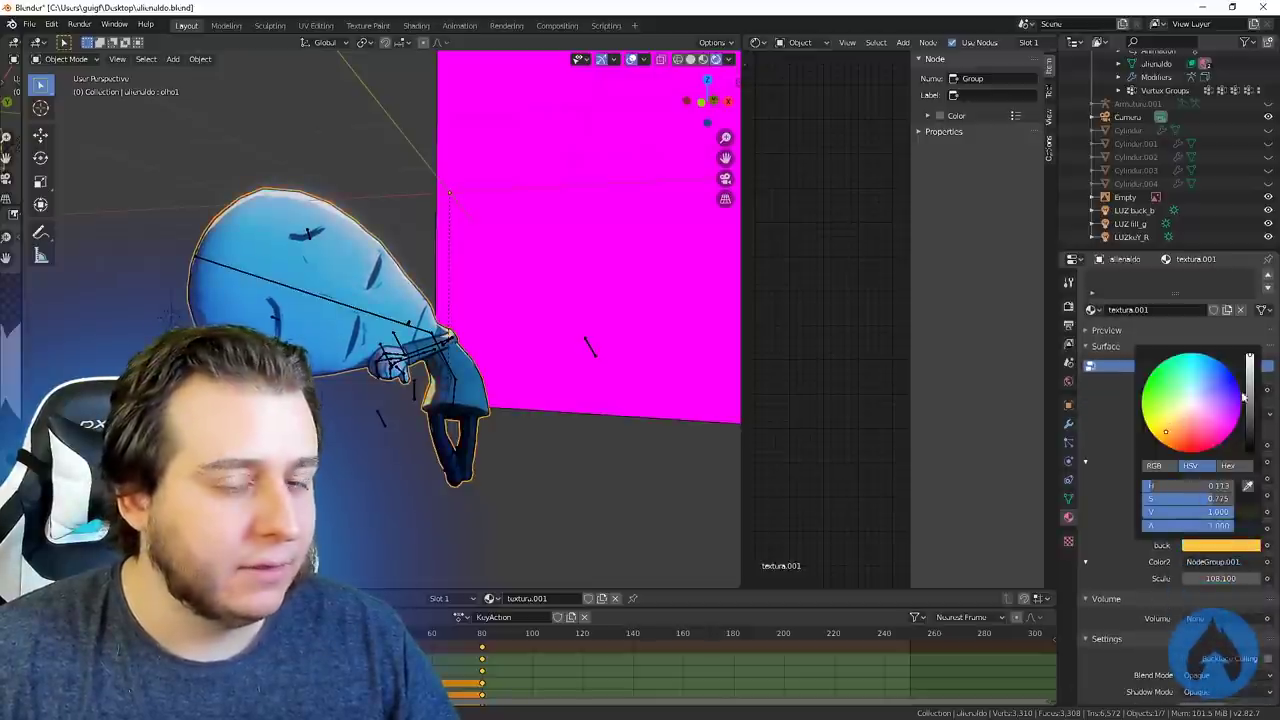
pyautogui.moveTo(520, 480)
pyautogui.mouseDown(button='middle')
pyautogui.moveTo(537, 491)
pyautogui.moveTo(603, 482)
pyautogui.moveTo(538, 494)
pyautogui.mouseUp(button='middle')
# Set textura.001's sombra color to a brighter teal with value 0.667 and its fill color to pinkish red
pyautogui.click(1200, 497)
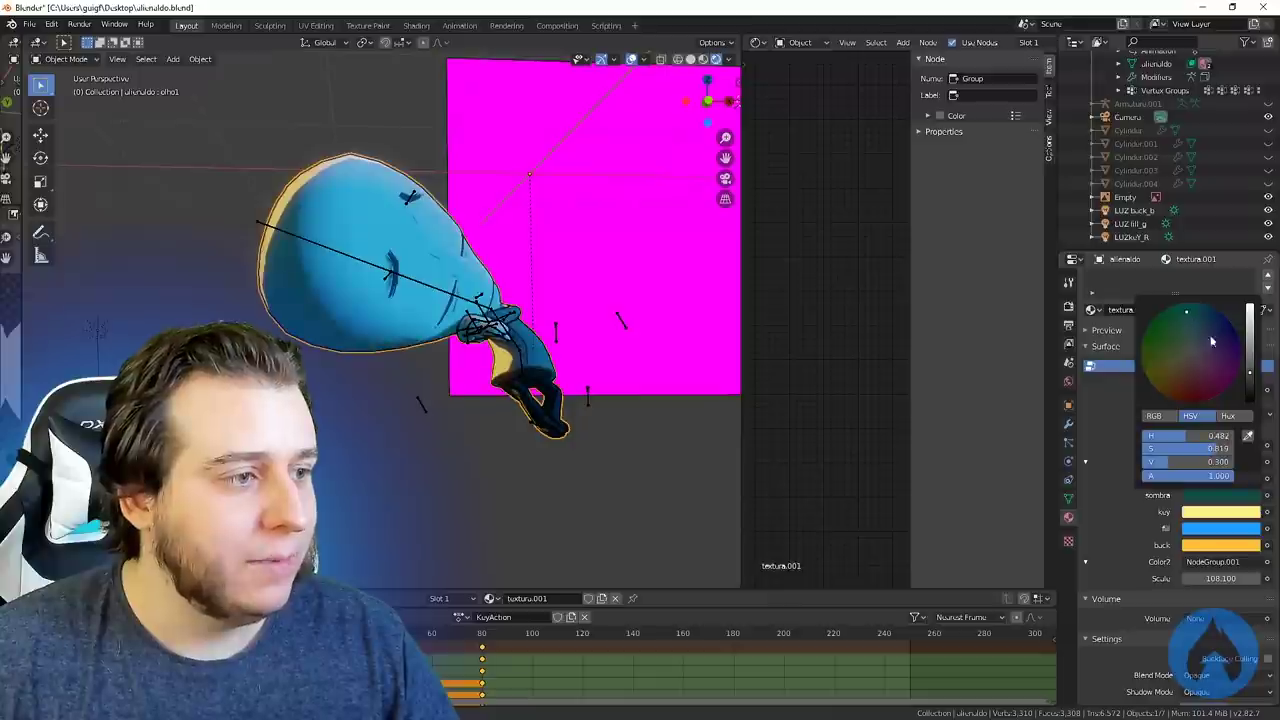
pyautogui.scroll(5, 1197, 327)
pyautogui.moveTo(1197, 327); pyautogui.dragTo(1186, 311)
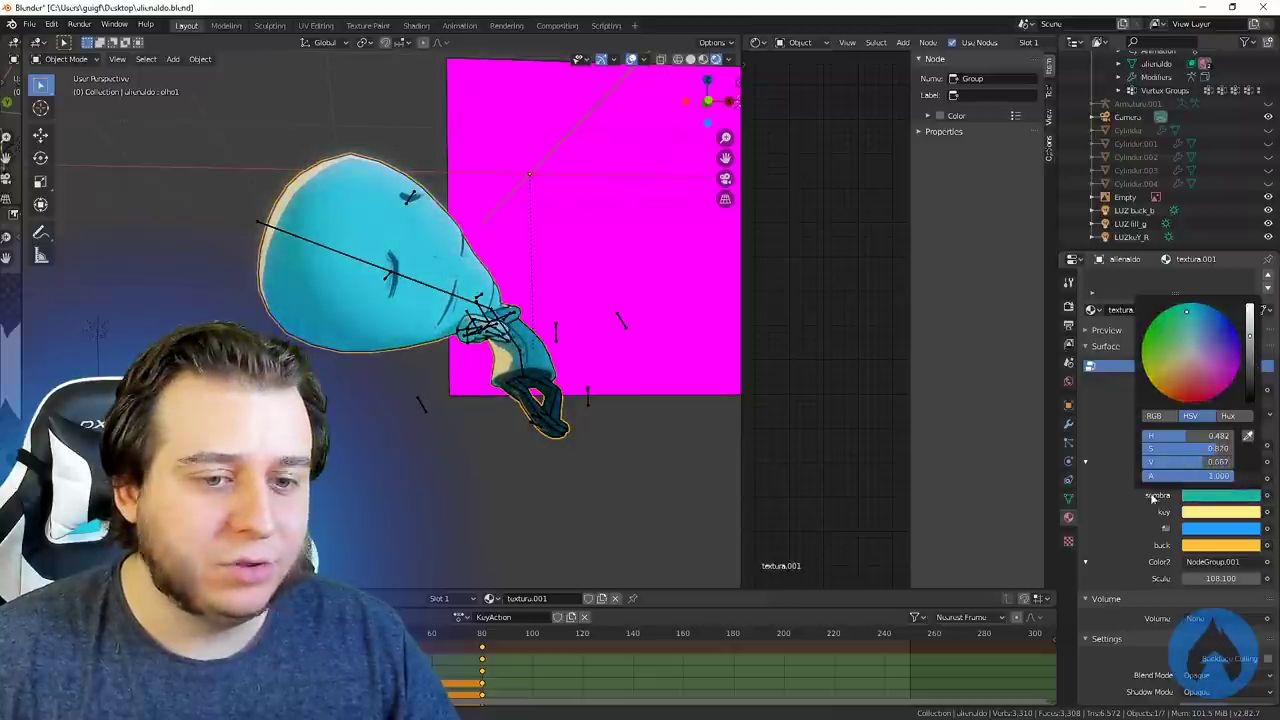
pyautogui.click(1220, 528)
pyautogui.moveTo(1174, 428); pyautogui.dragTo(1186, 392)
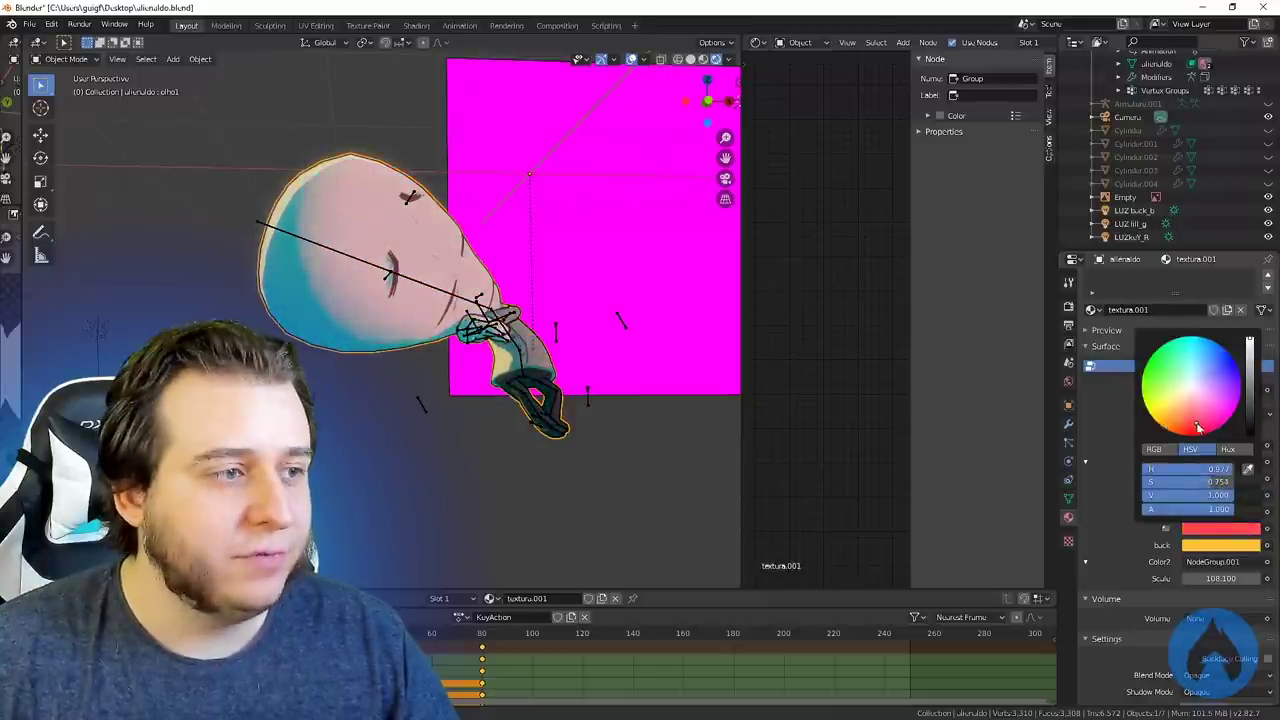
# Recolor textura.001 with a fully saturated red key, a dark red sombra and a fully saturated orange luz
pyautogui.click(1193, 516)
pyautogui.click(1176, 412)
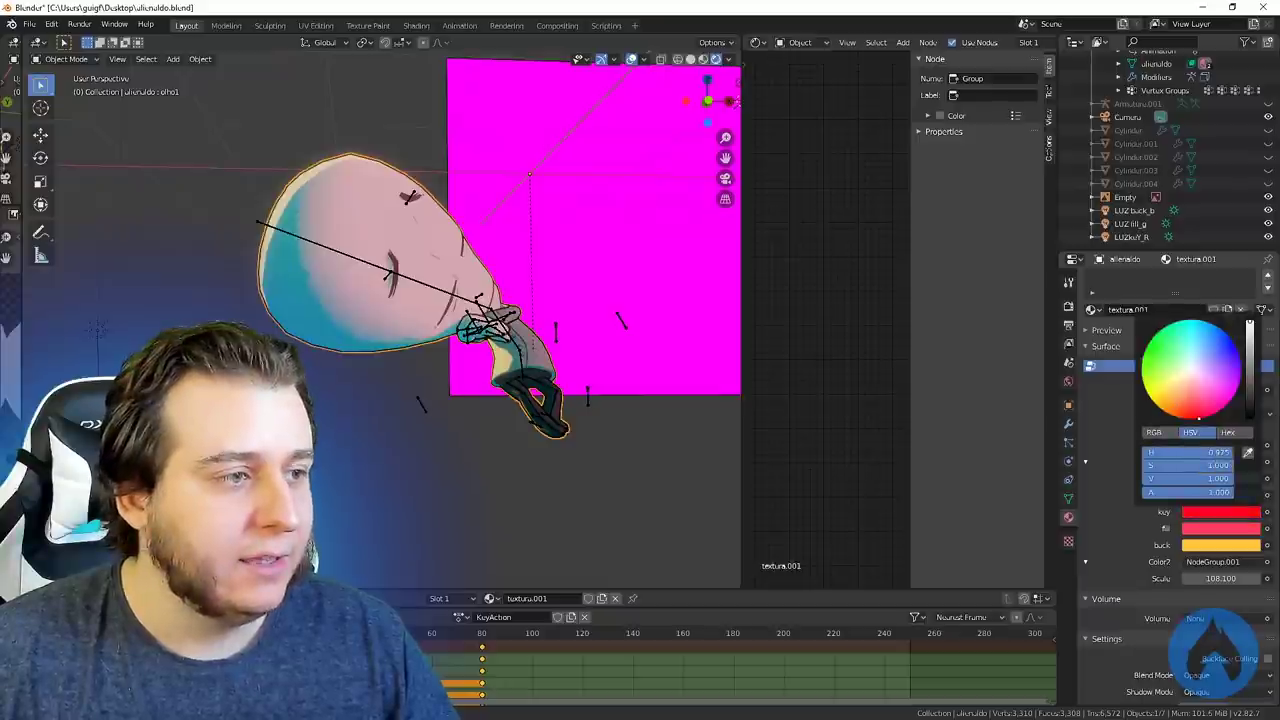
pyautogui.click(1187, 497)
pyautogui.click(1183, 391)
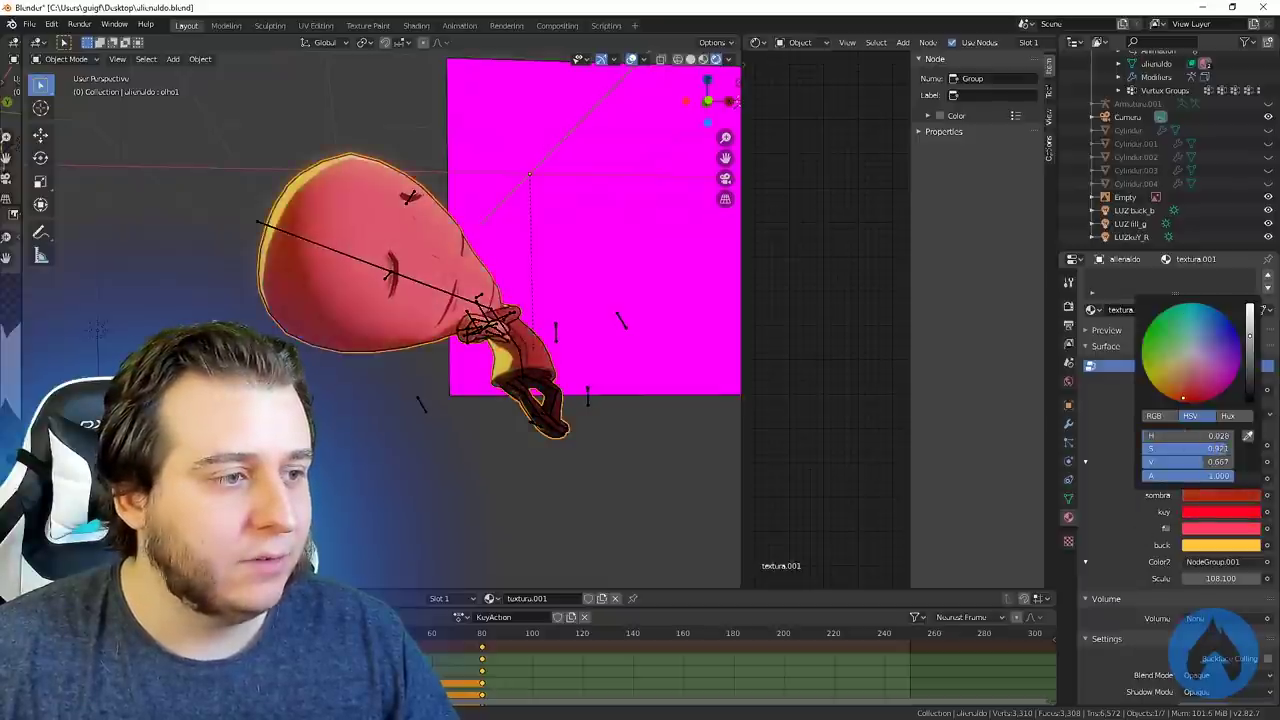
pyautogui.click(1200, 479)
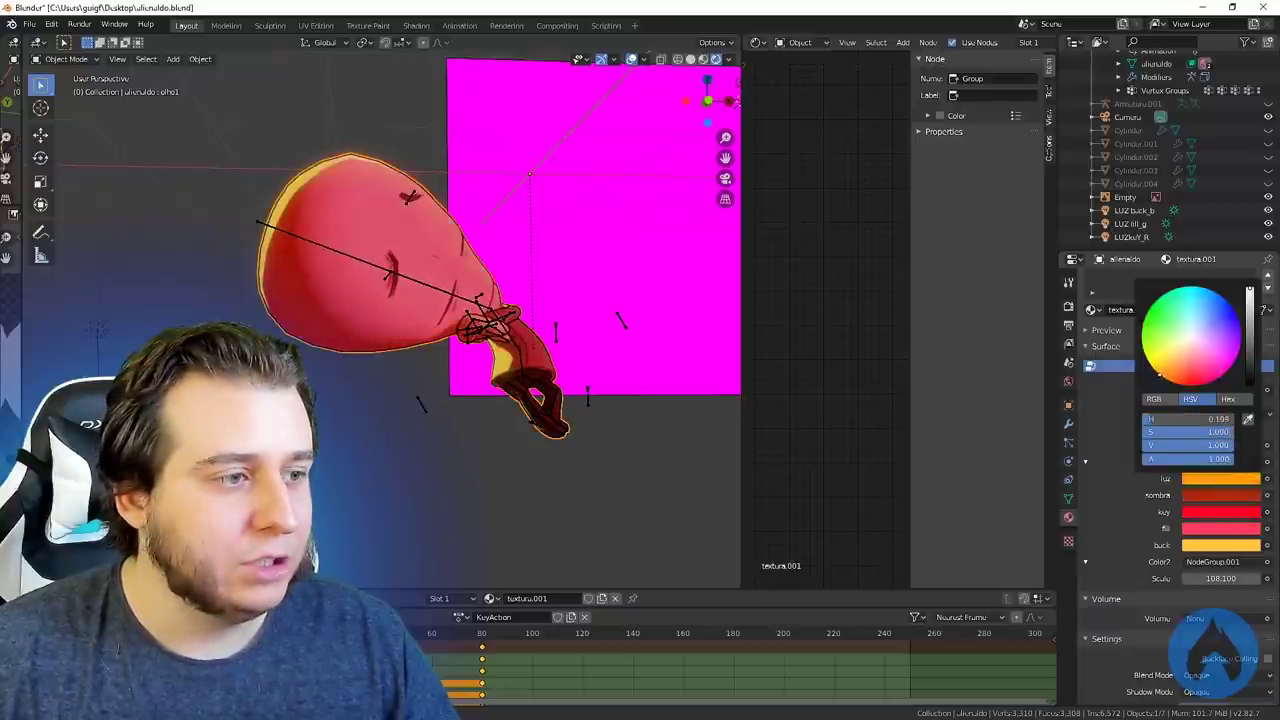
# Select the LUZ fill_g light again and rotate it freely to adjust the red shading on the alien
pyautogui.scroll(-5, 614, 432)
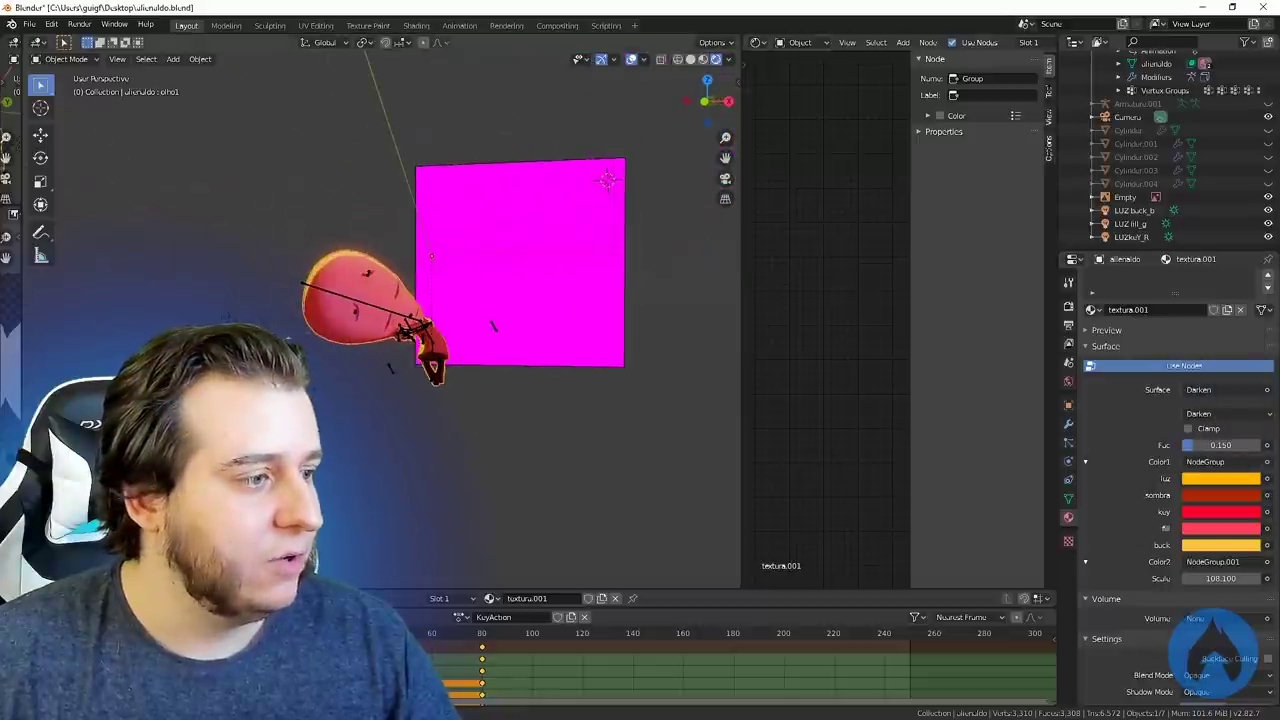
pyautogui.click(1130, 223)
pyautogui.press('r')
pyautogui.press('r')
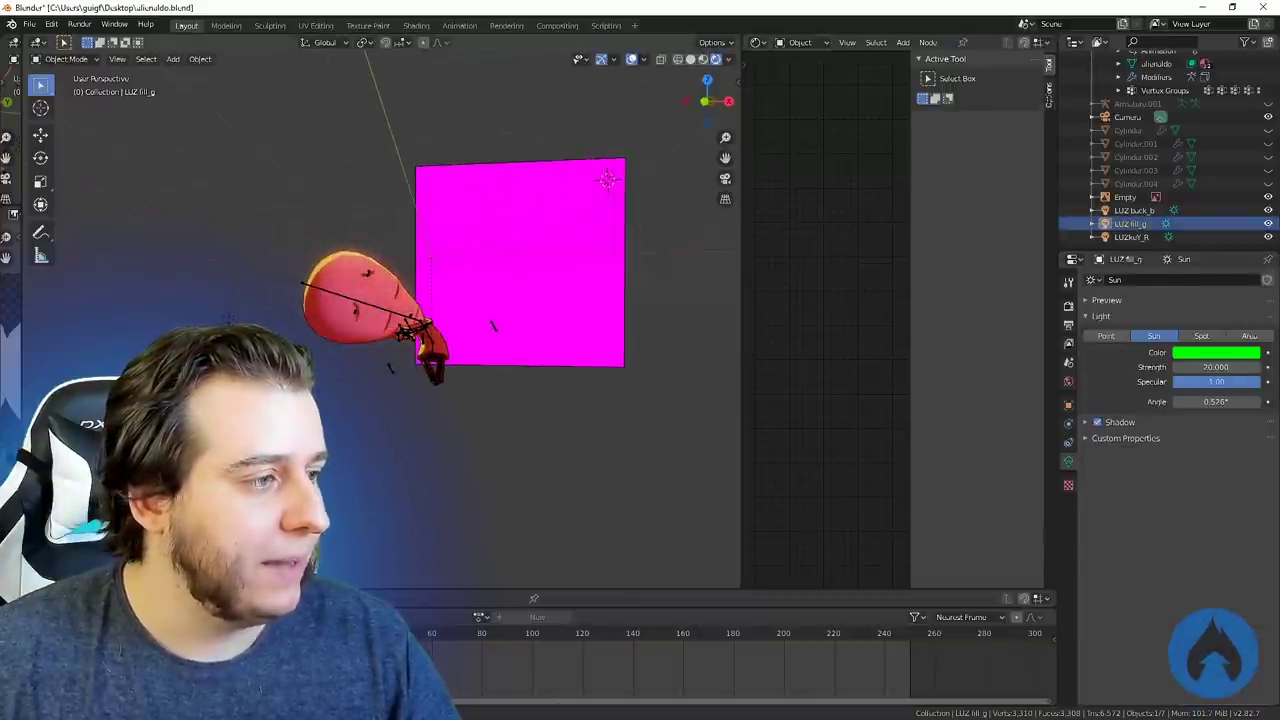
# Select the LUZ back_b light and rotate it freely until the yellow back light forms a thin rim along the alien's edge
pyautogui.click(1134, 210)
pyautogui.press('r')
pyautogui.press('r')
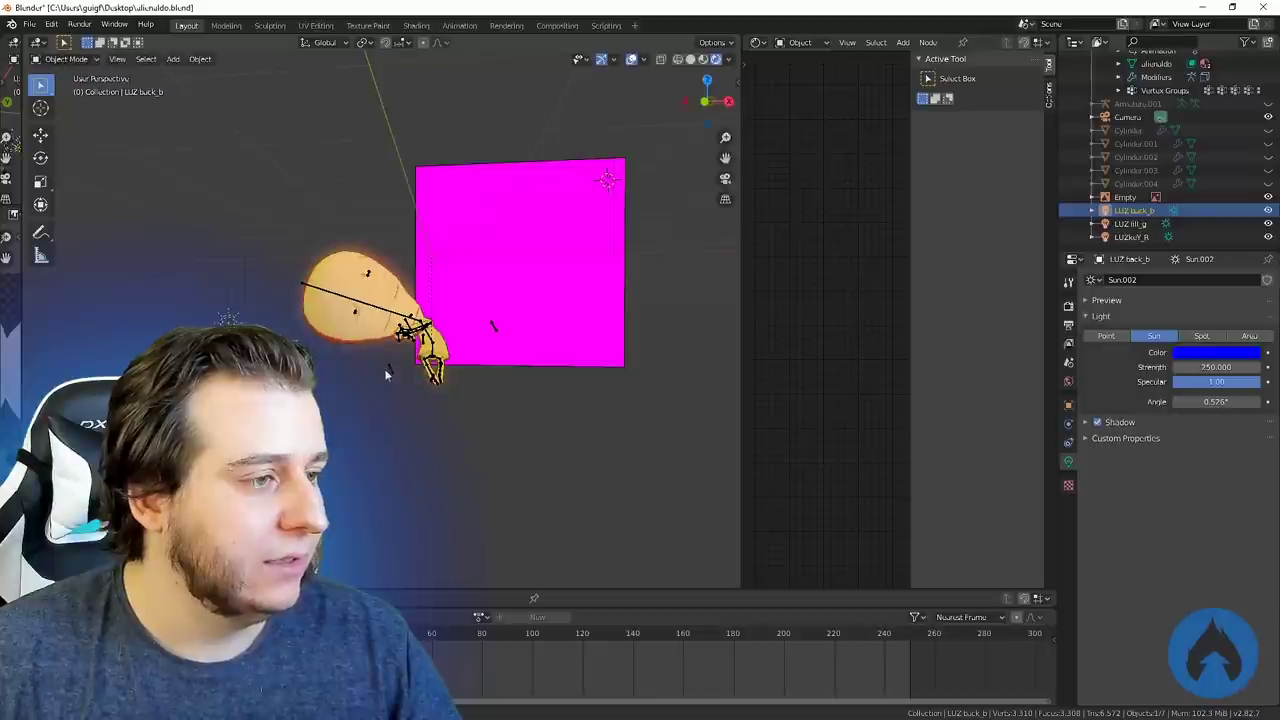
pyautogui.press('r')
pyautogui.press('r')
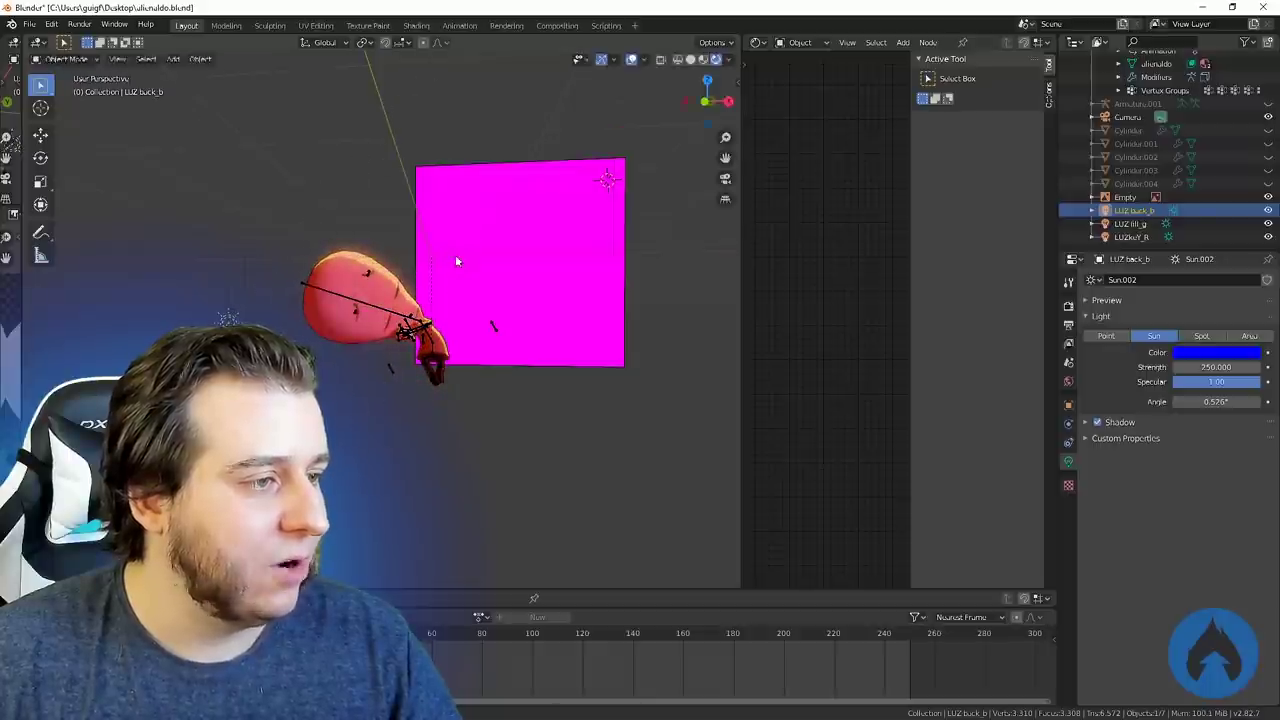
pyautogui.scroll(5, 456, 261)
pyautogui.press('r')
pyautogui.press('r')
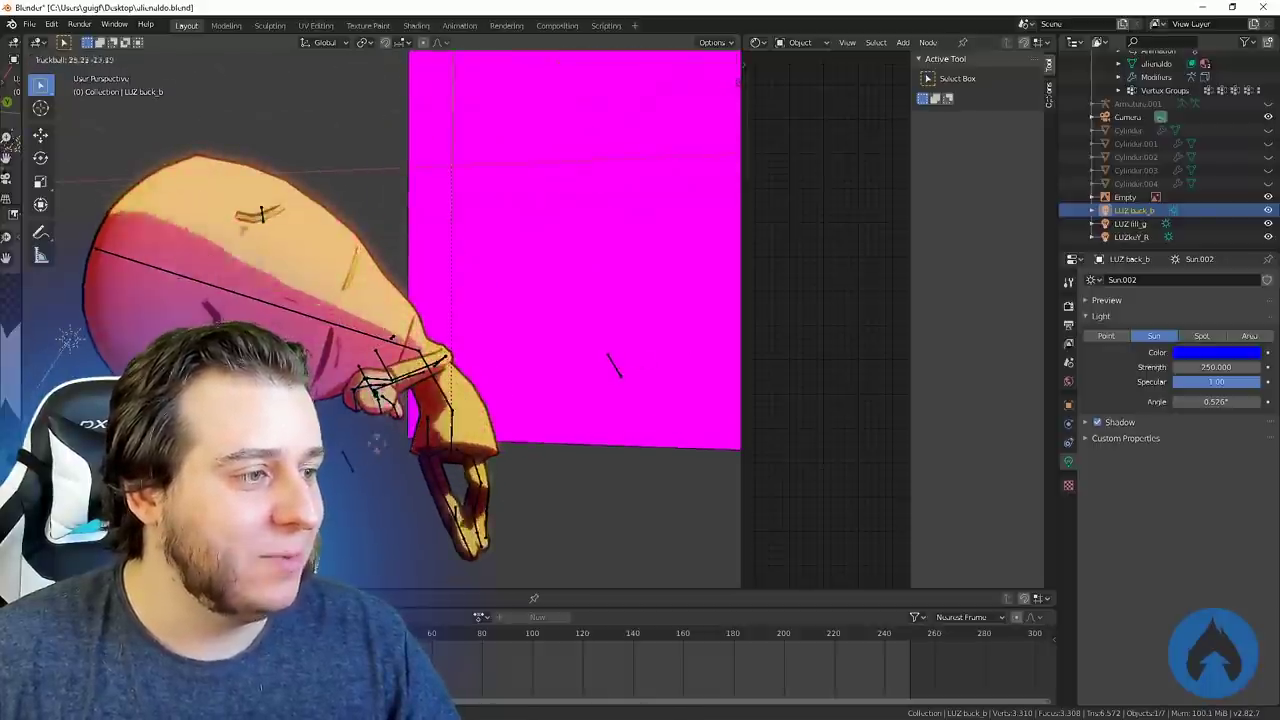
pyautogui.click(319, 177)
pyautogui.moveTo(366, 268); pyautogui.dragTo(413, 428, button='middle')
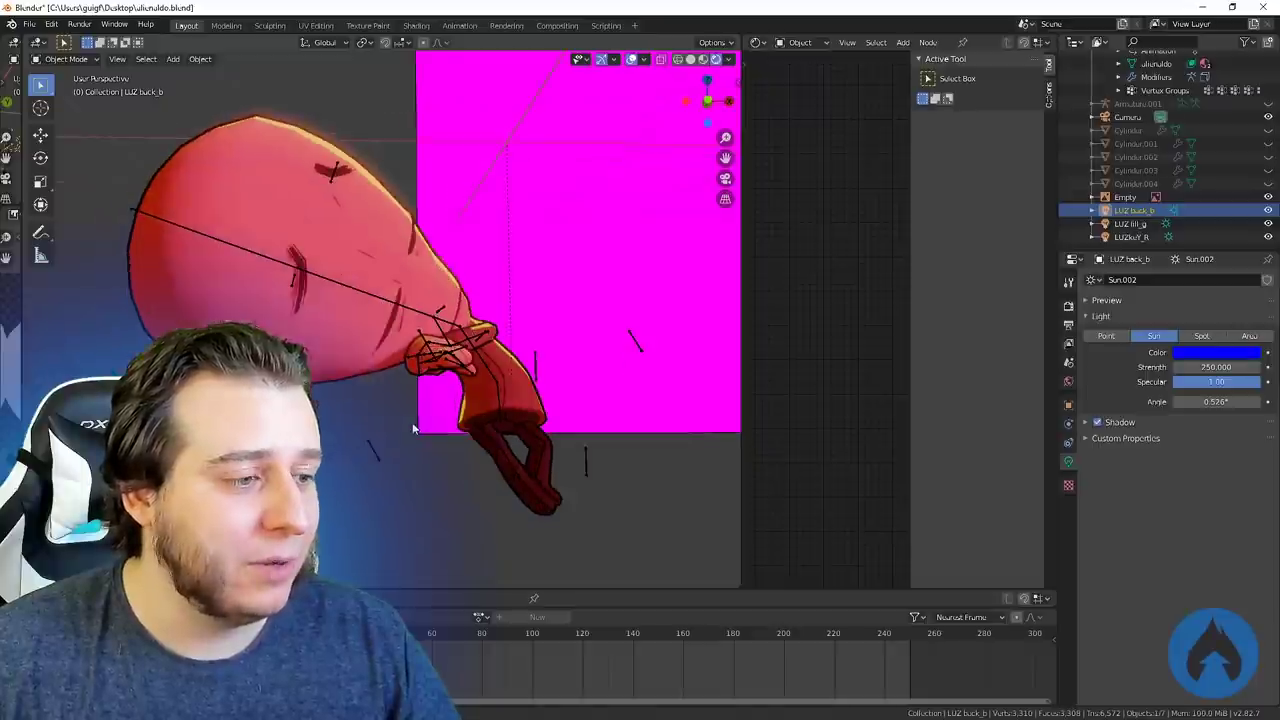
# Hide the viewport overlays and select the alien mesh
pyautogui.click(632, 60)
pyautogui.moveTo(570, 220); pyautogui.dragTo(537, 406, button='middle')
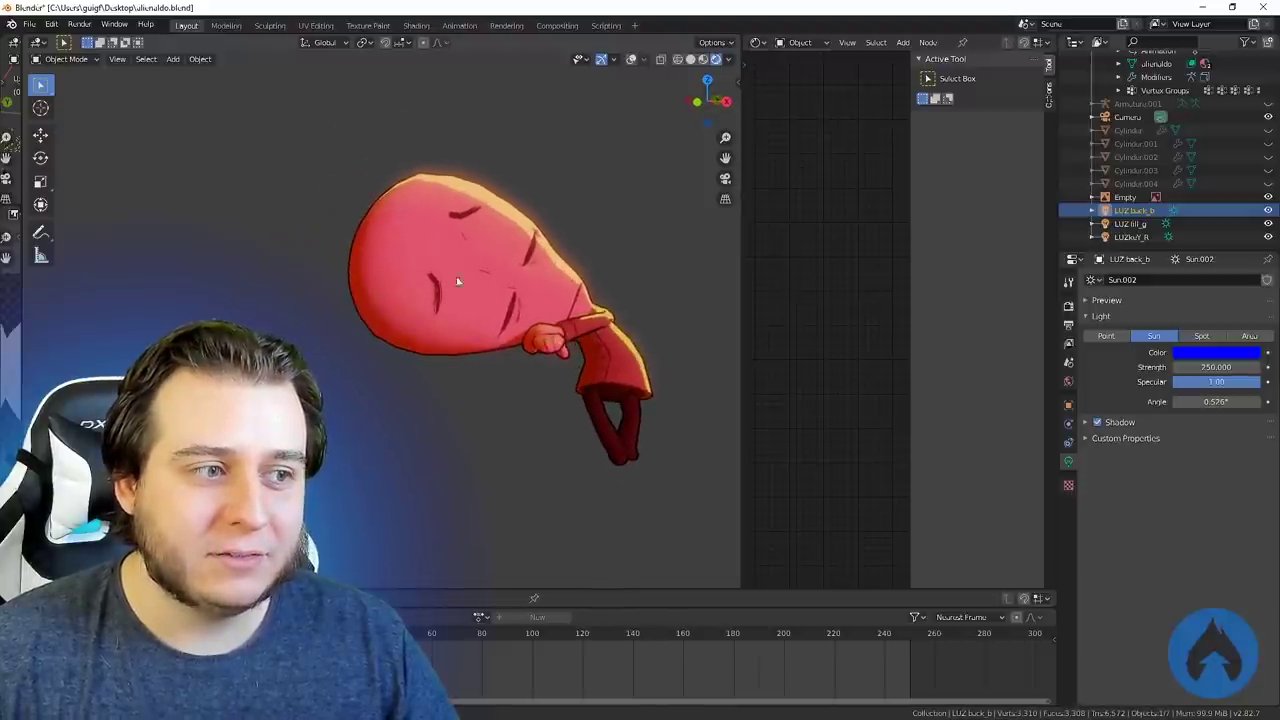
pyautogui.click(448, 330)
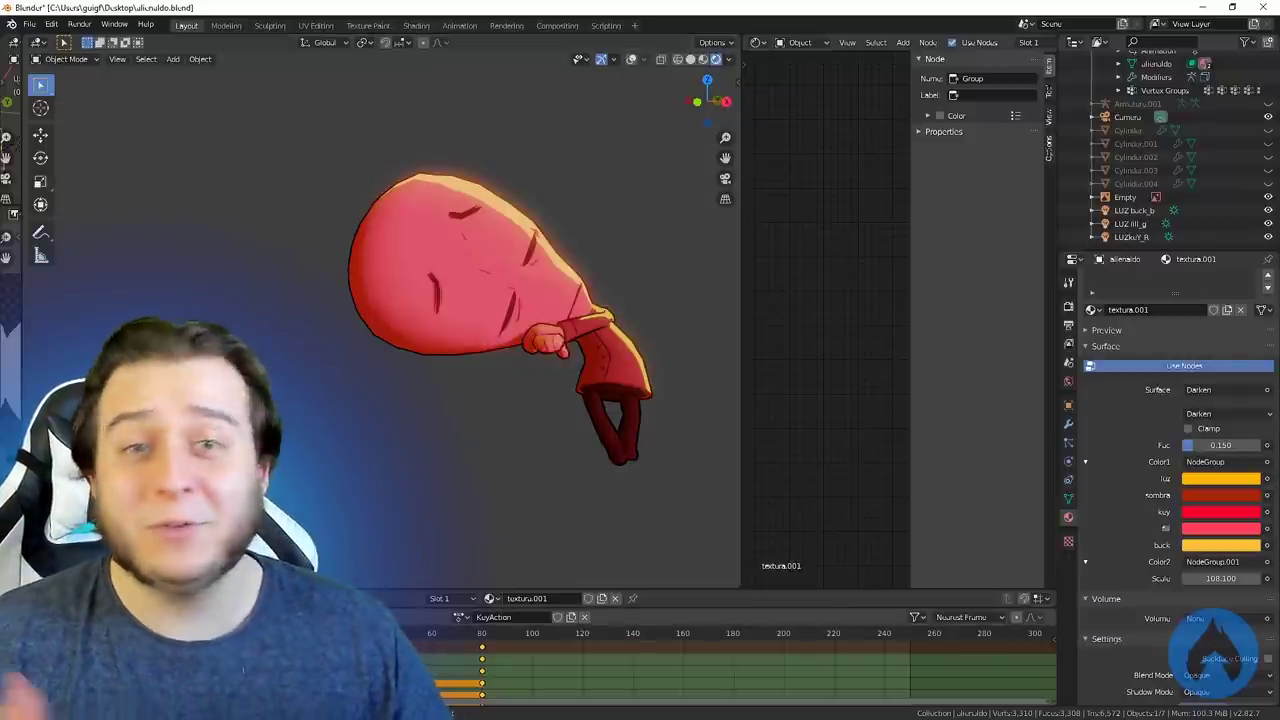
# Examine the alien's new shading from the front and go to the start of the animation
pyautogui.press('KP_1')
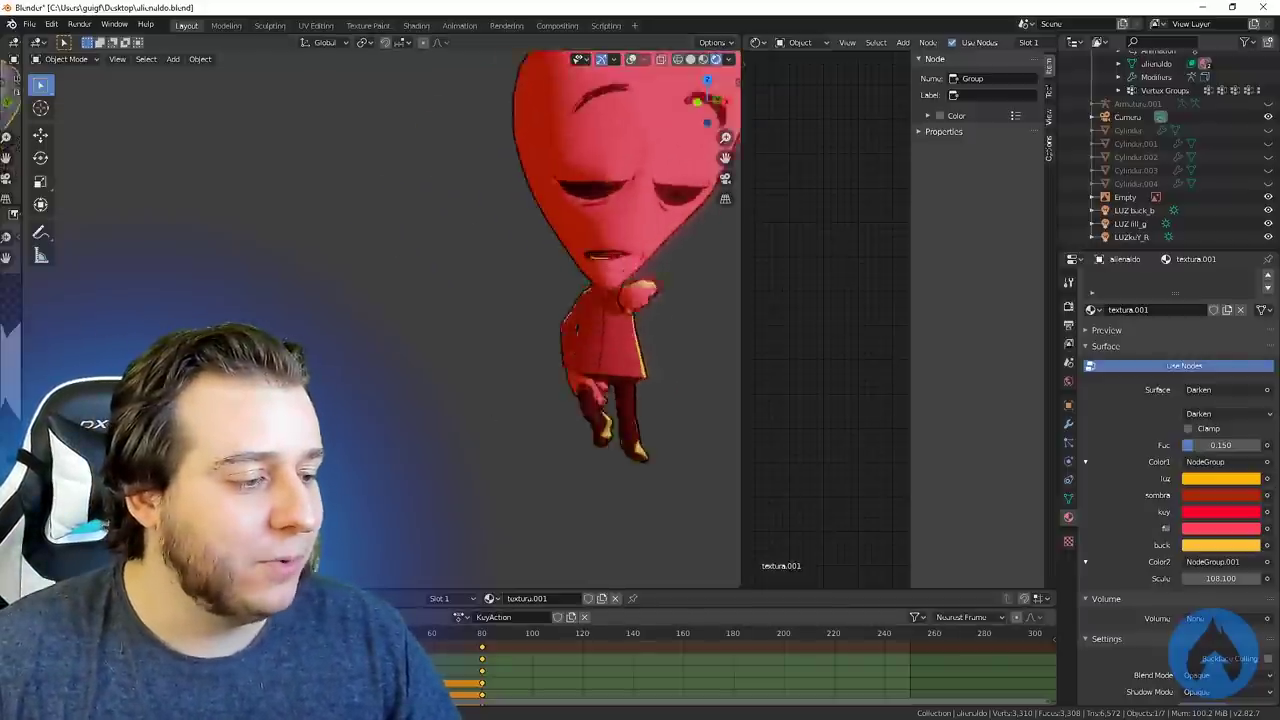
pyautogui.moveTo(565, 445); pyautogui.dragTo(448, 556, button='middle')
pyautogui.scroll(-2, 565, 445)
pyautogui.scroll(2, 569, 434)
pyautogui.hotkey('shift', 'Left')
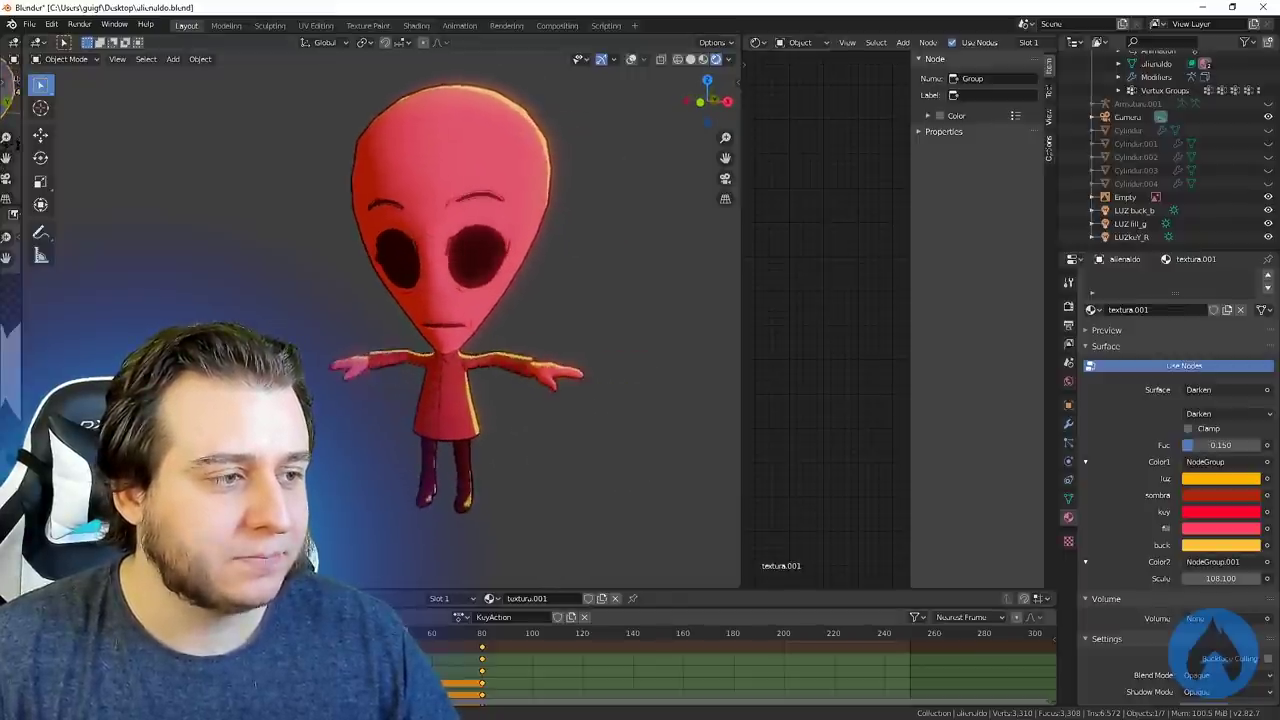
pyautogui.moveTo(500, 503)
pyautogui.mouseDown(button='middle')
pyautogui.moveTo(540, 498)
pyautogui.moveTo(509, 490)
pyautogui.mouseUp(button='middle')
# Scrub the timeline up to around frame 80 and play the animation to check the shading on the poses
pyautogui.click(483, 652)
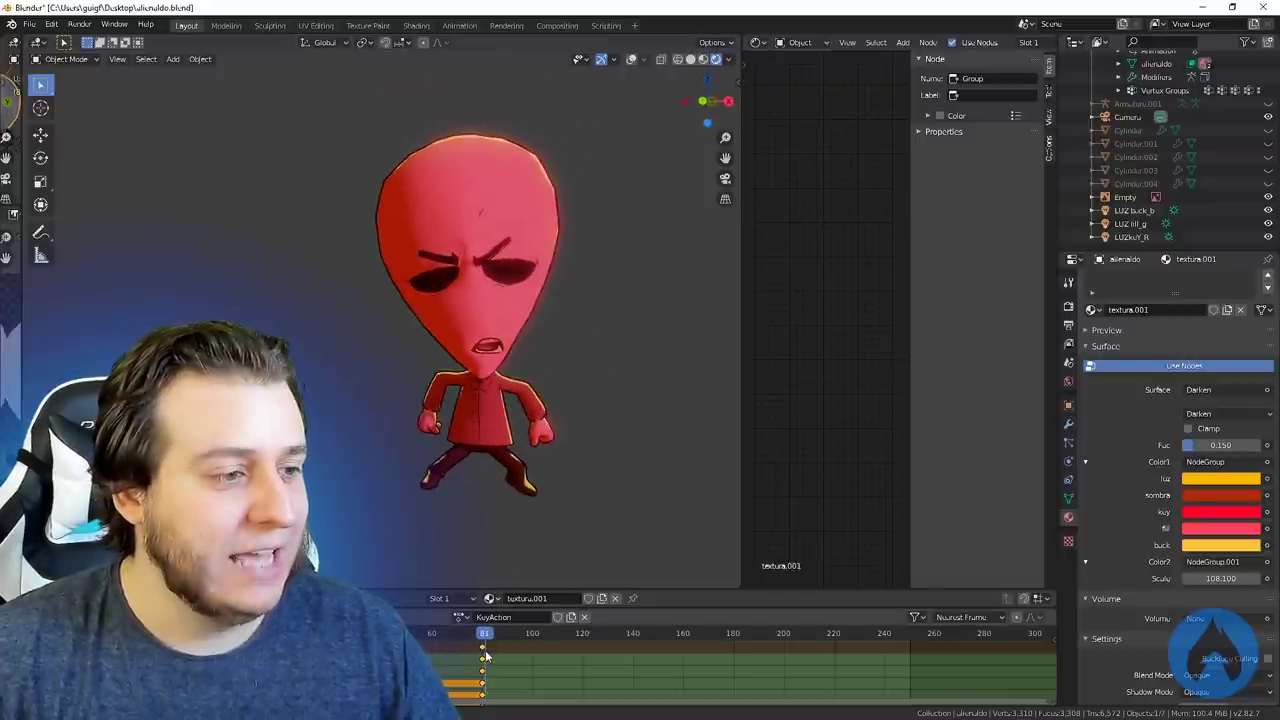
pyautogui.moveTo(505, 560); pyautogui.dragTo(489, 514, button='middle')
pyautogui.moveTo(452, 636); pyautogui.dragTo(481, 645)
pyautogui.press('space')
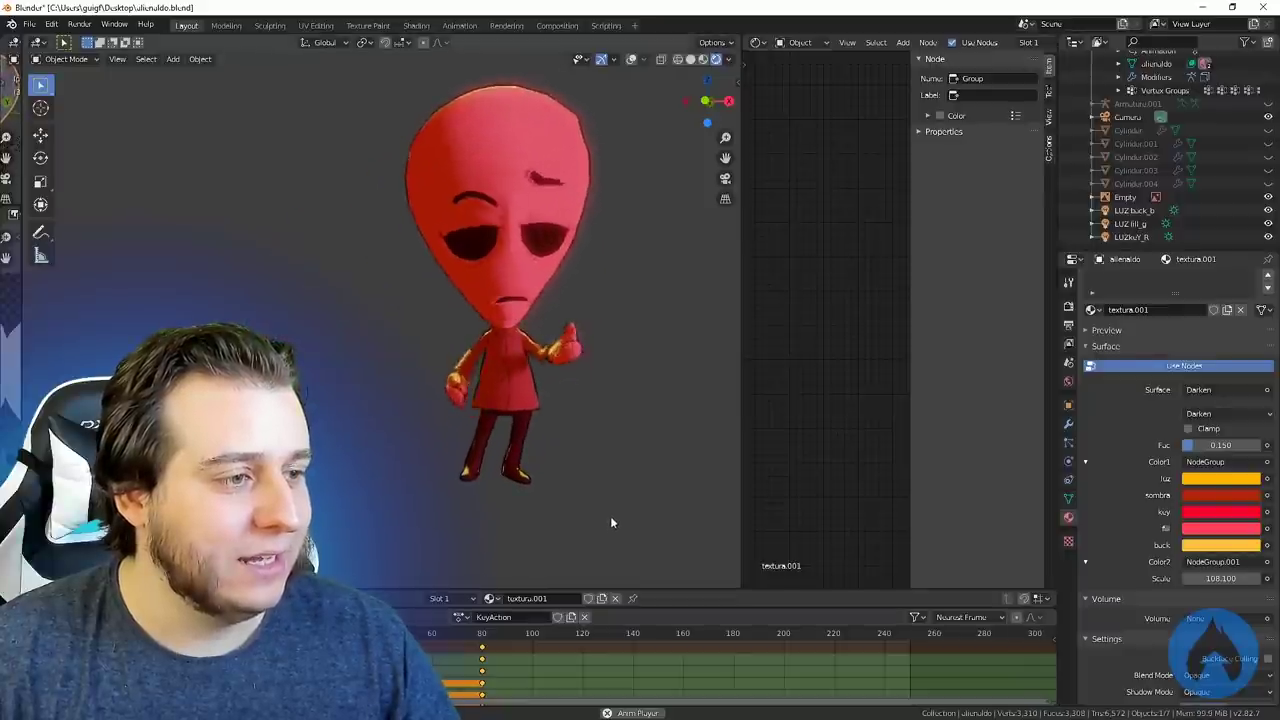
pyautogui.press('space')
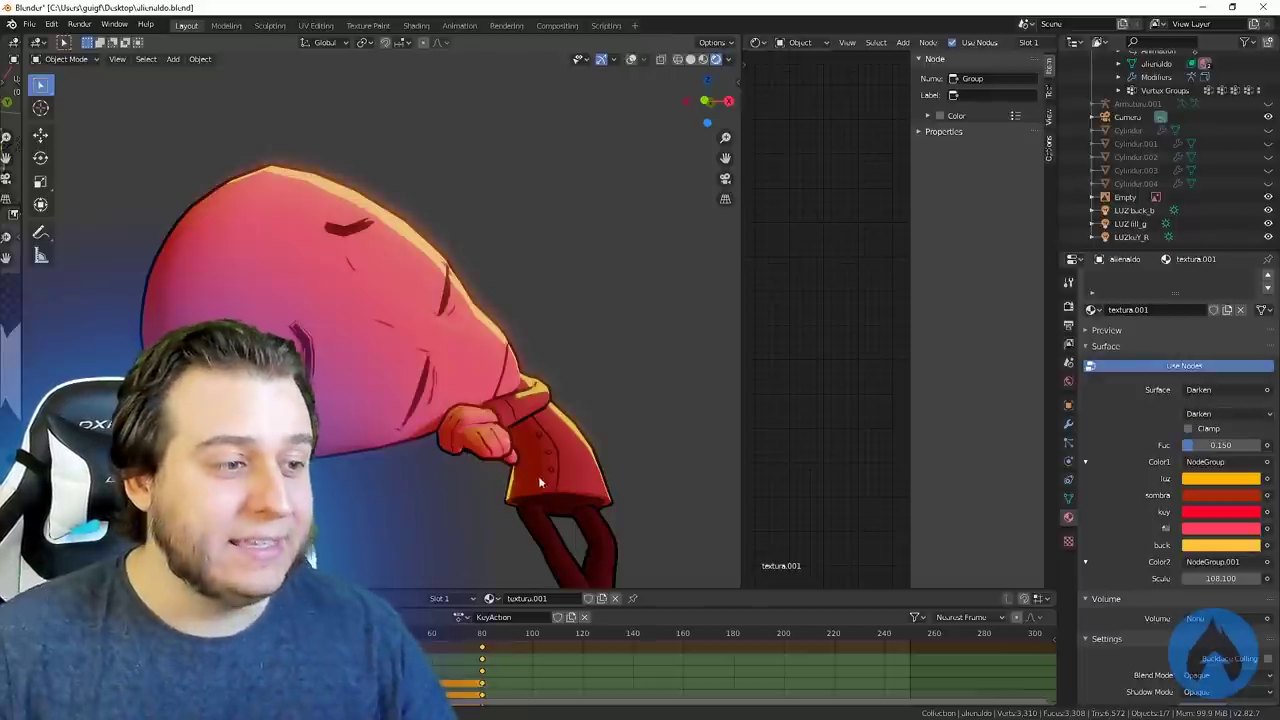
# Widen the 3D viewport over the node editor and frame the whole alien in it
pyautogui.keyDown('shift'); pyautogui.moveTo(540, 483); pyautogui.dragTo(590, 461, button='middle'); pyautogui.keyUp('shift')
pyautogui.moveTo(742, 384); pyautogui.dragTo(928, 390)
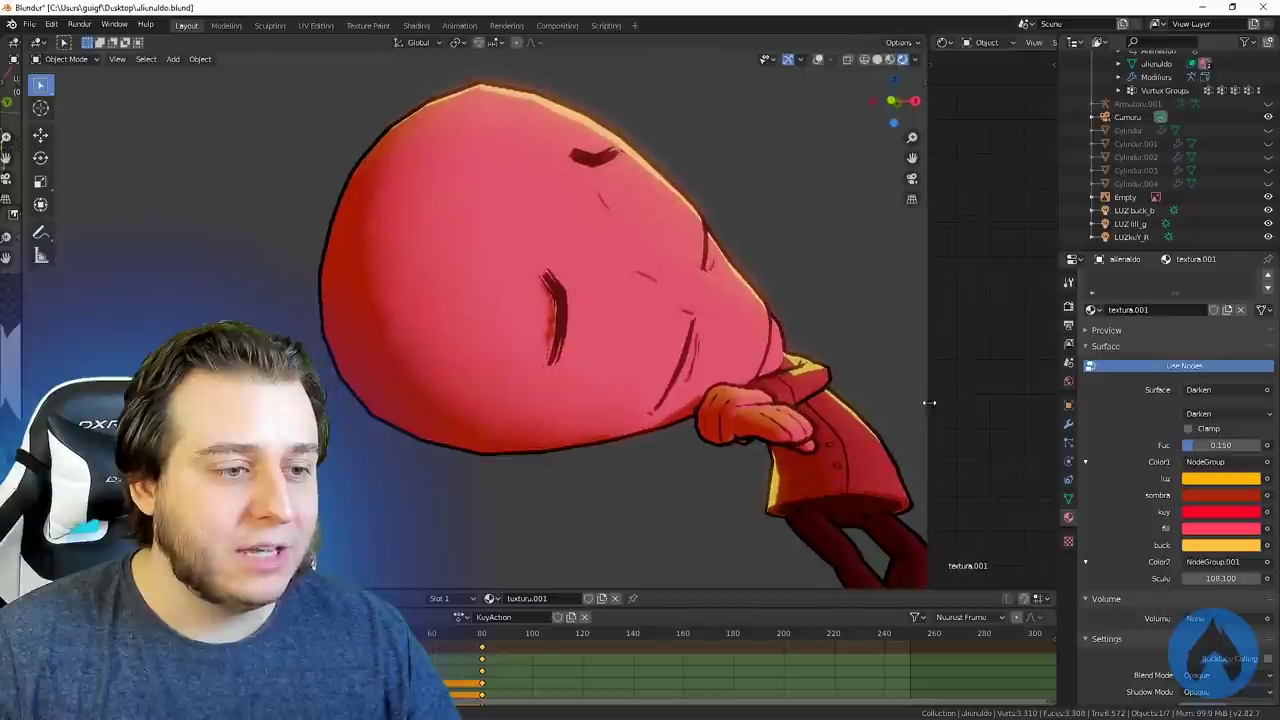
pyautogui.scroll(-2, 760, 451)
pyautogui.moveTo(760, 451); pyautogui.dragTo(722, 443, button='middle')
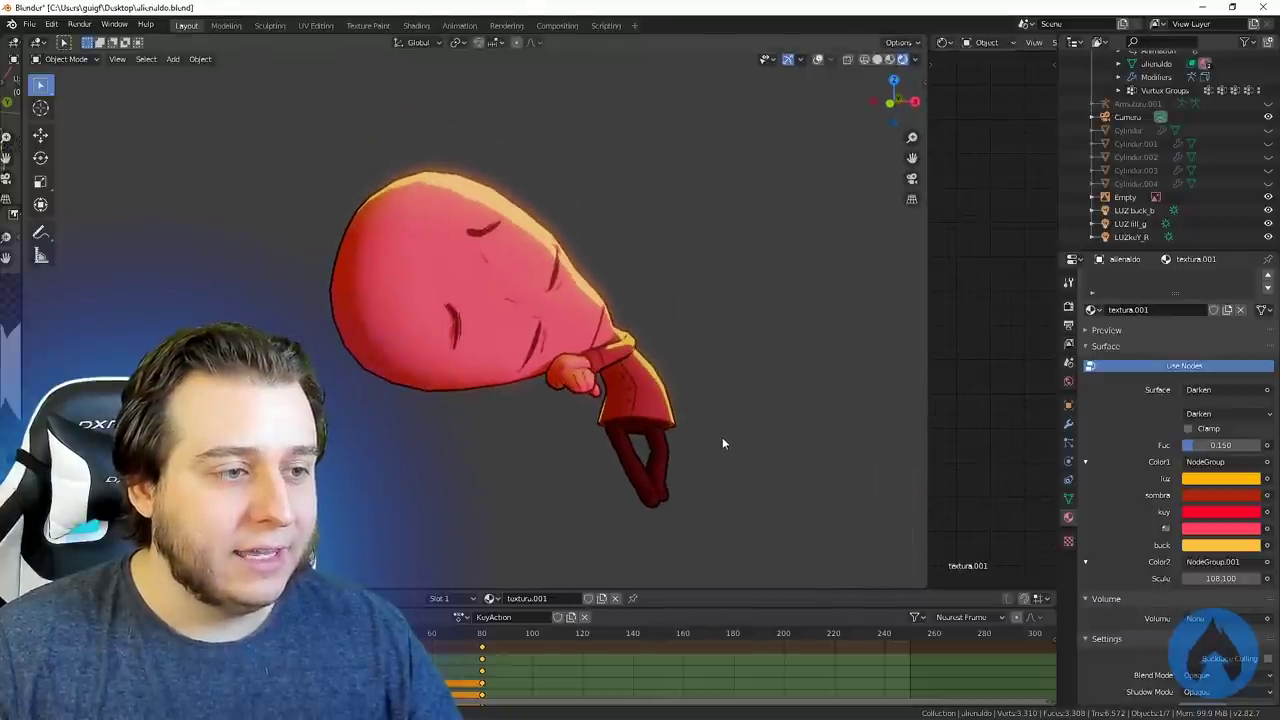